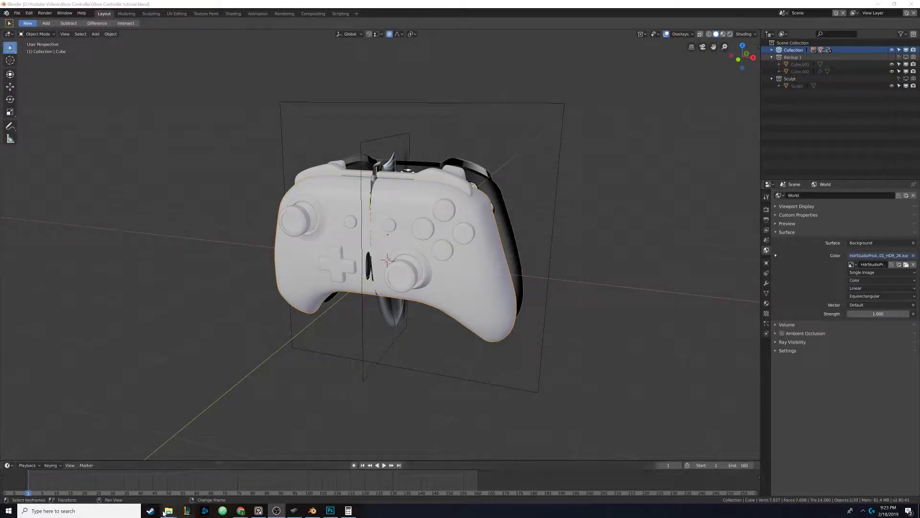
Check the contents of the Clips folder inside the Xbox Controller project folder
mouse_move(163, 514)
left_click(171, 477)
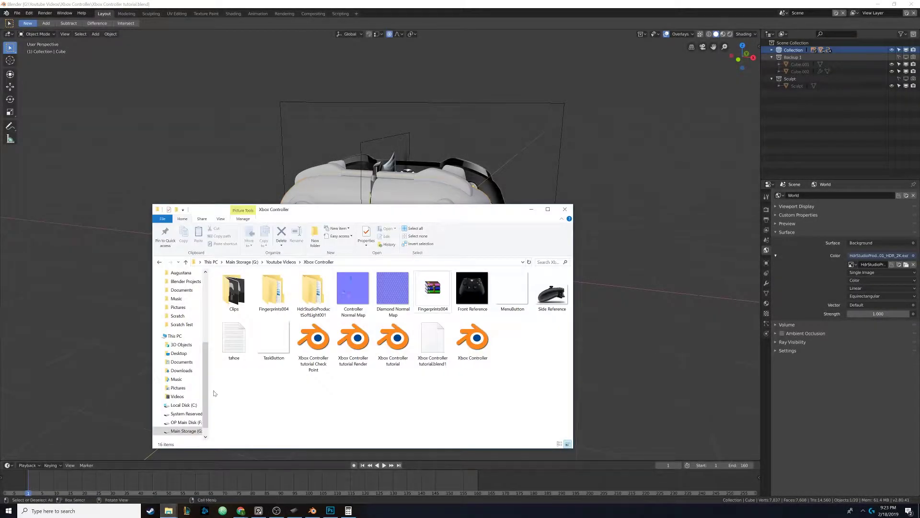
double_click(235, 287)
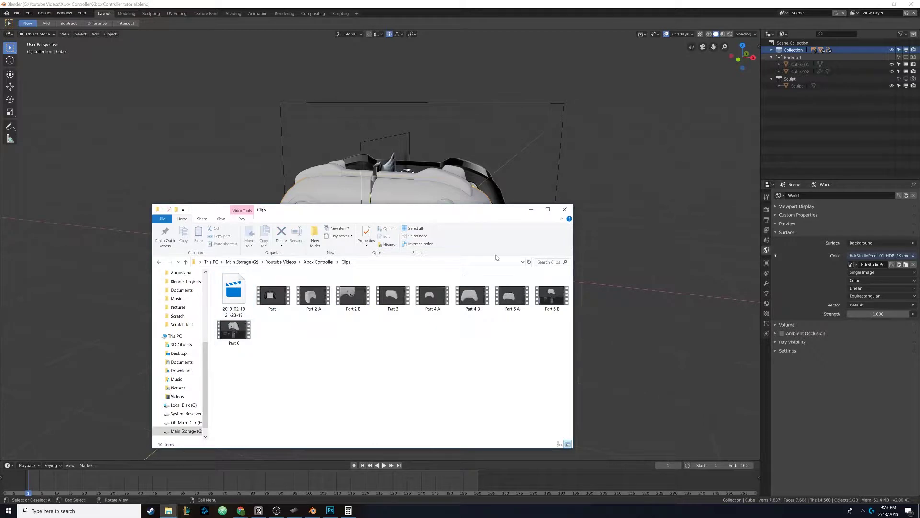
left_click(531, 211)
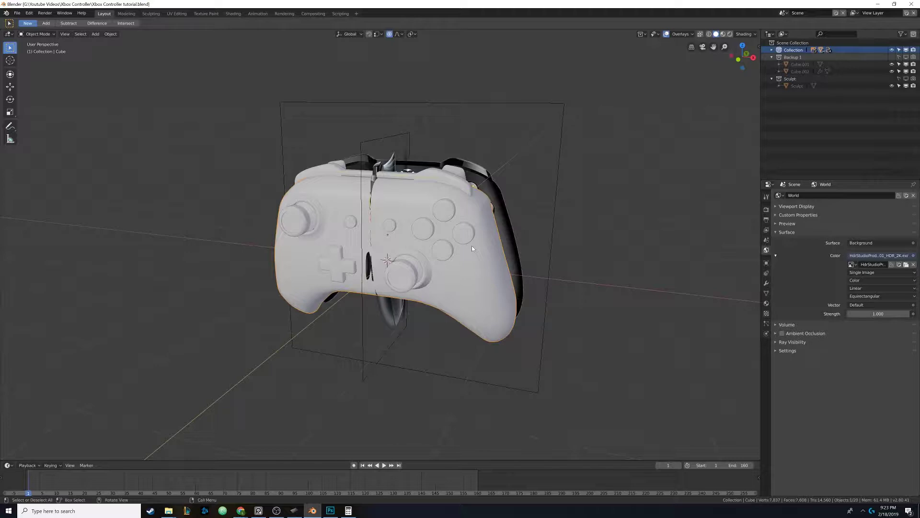
Select the controller body in wireframe view and try to move it
scroll(472, 245, "up", 5)
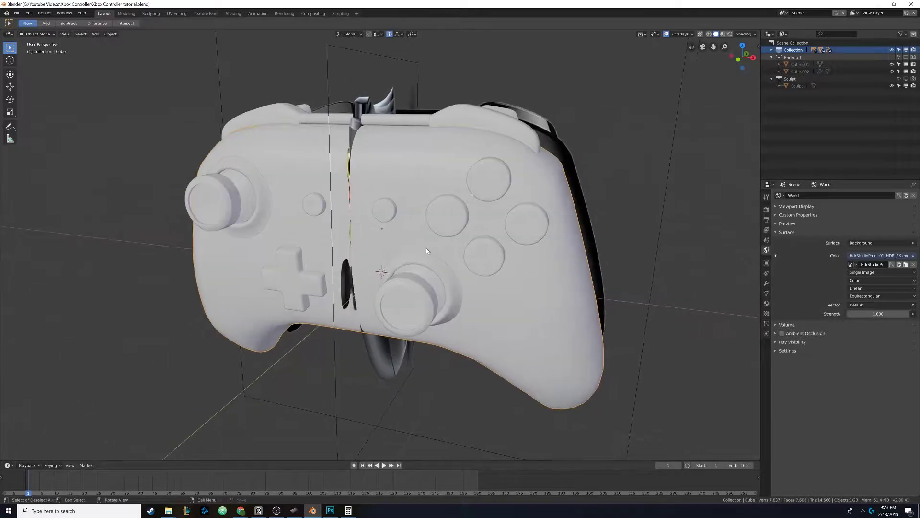
key("z")
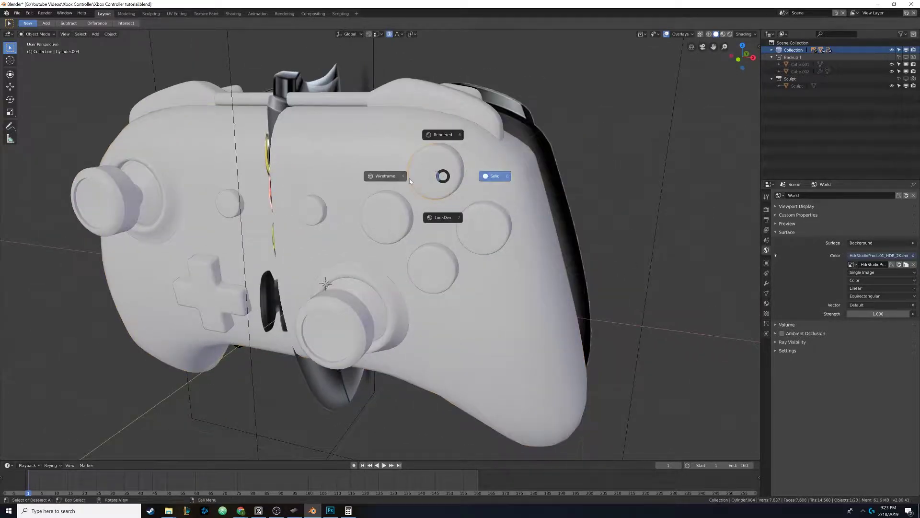
left_click(410, 177)
scroll(408, 177, "up", 2)
middle_click_drag(366, 180, 404, 183)
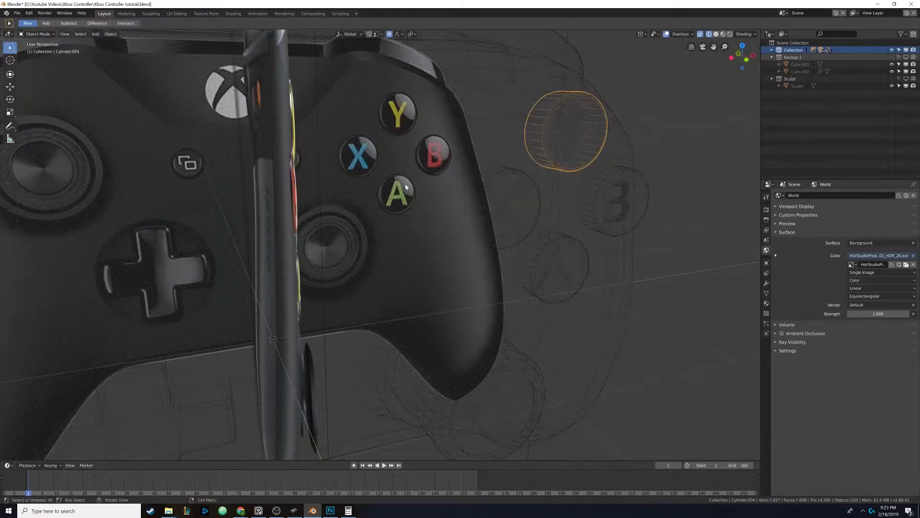
left_click(499, 93)
left_click(502, 76)
scroll(501, 79, "down", 3)
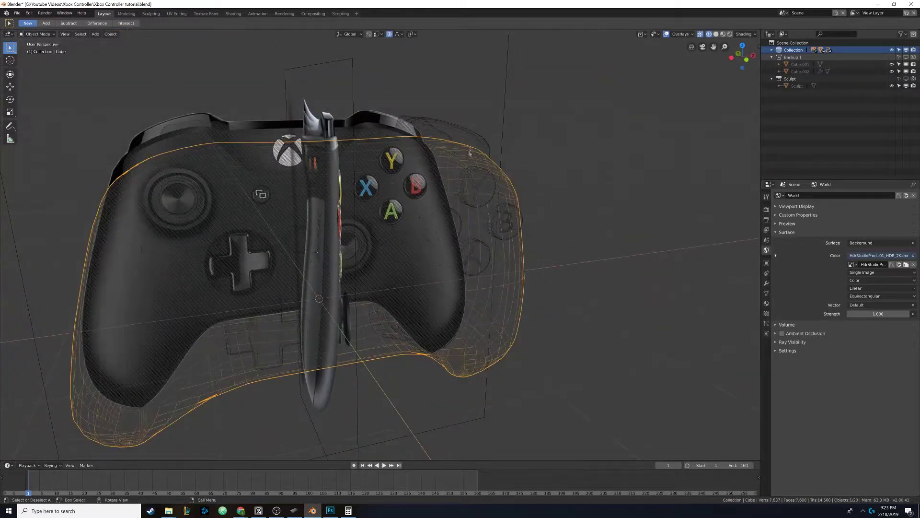
key("g")
left_click(473, 181)
Select all objects and clear their parenting while keeping their transformations
scroll(459, 219, "down", 3)
key("a")
key("F3")
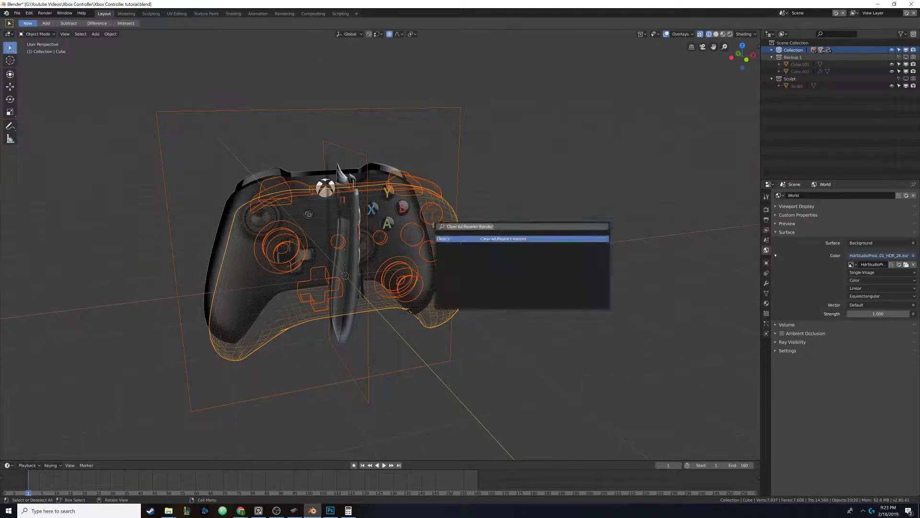
type("clear")
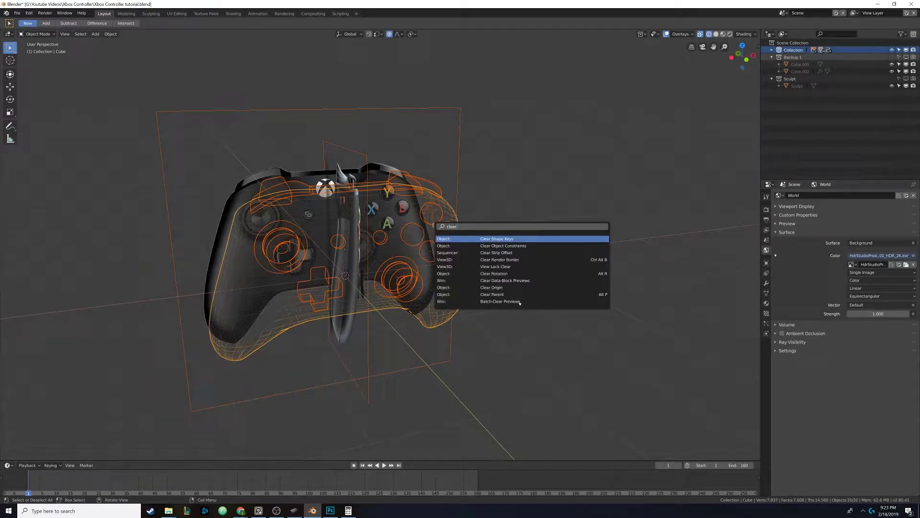
type(" pa")
key("Return")
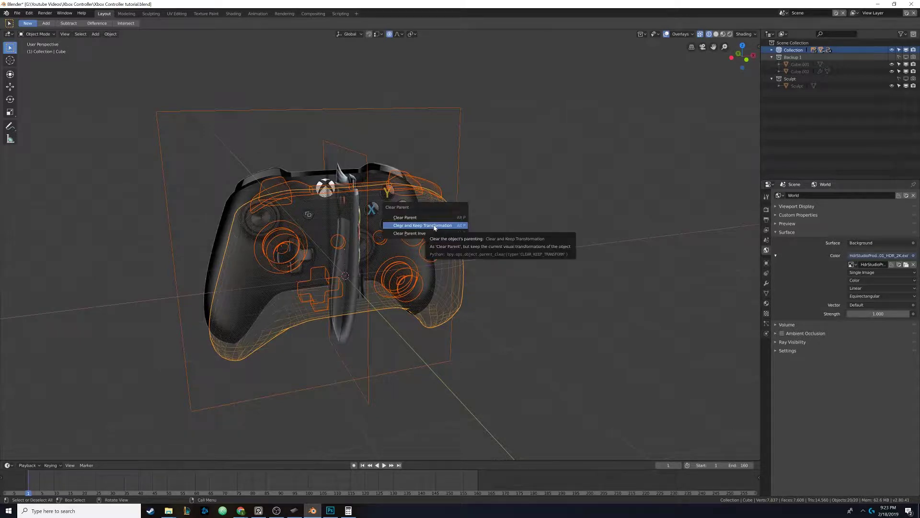
left_click(435, 228)
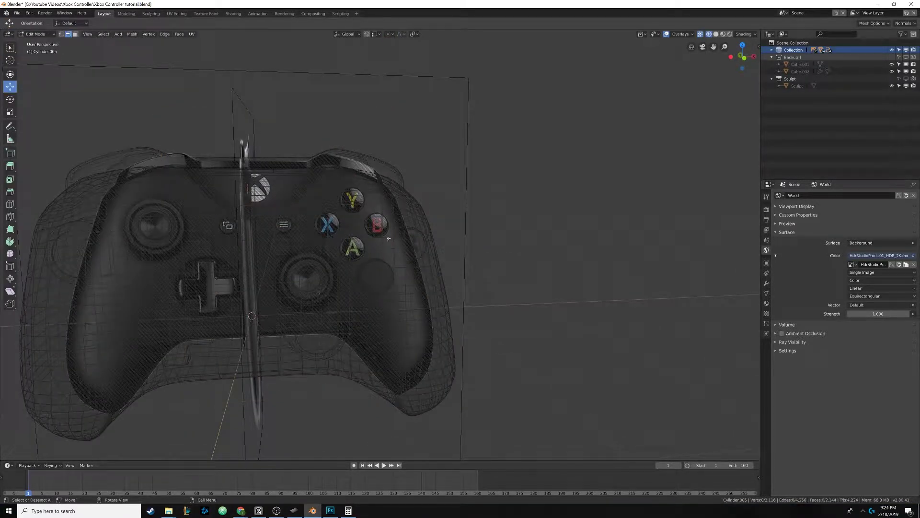
Set the viewport to solid shading and return to Object Mode
key("z")
left_click(509, 221)
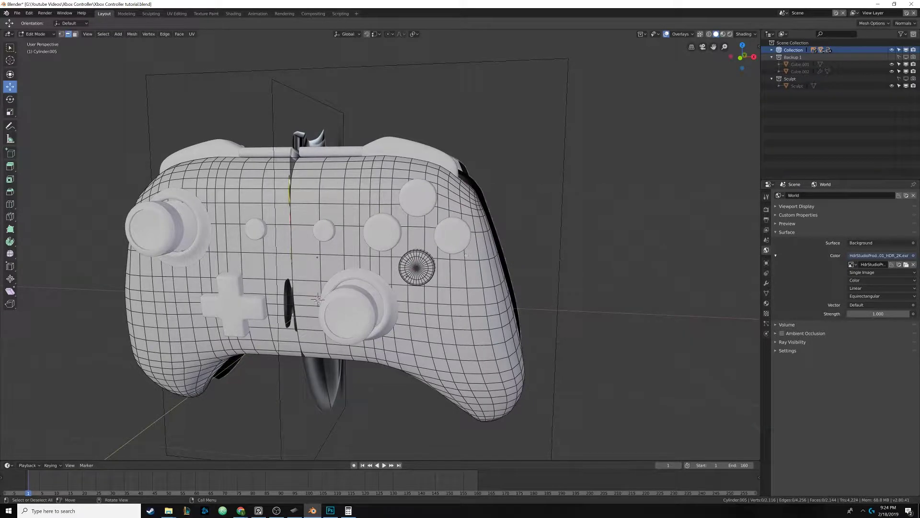
key("Tab")
Try to move the Y face button in wireframe view and turn off proportional editing
mouse_move(466, 255)
middle_mouse_down()
mouse_move(441, 272)
mouse_move(346, 256)
mouse_move(365, 243)
mouse_move(341, 214)
mouse_move(433, 248)
mouse_move(503, 226)
mouse_move(439, 209)
mouse_move(414, 185)
middle_mouse_up()
scroll(403, 234, "up", 1)
scroll(403, 235, "up", 1)
left_click(407, 232)
key("z")
left_click(403, 248)
key("g")
left_click(455, 211)
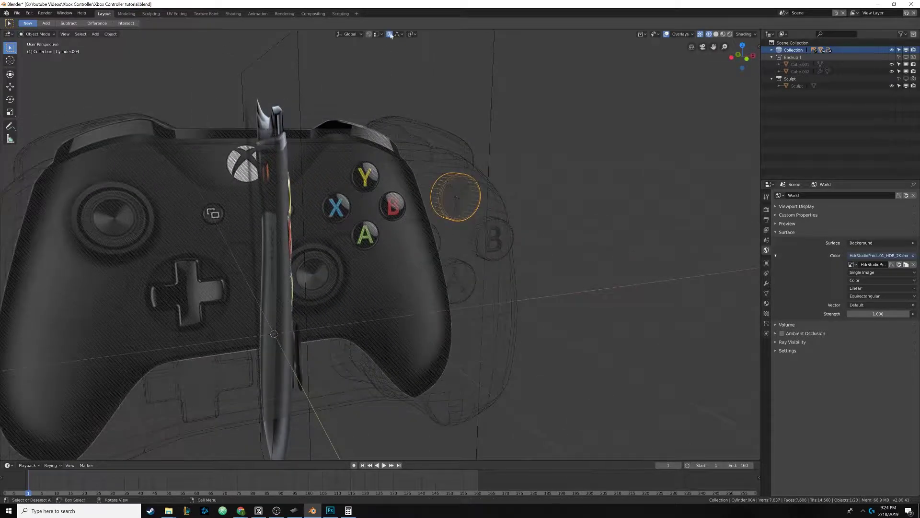
Rotate the Y button by about -7.39° around the global X axis to follow the controller body's surface
middle_click_drag(435, 133, 359, 185)
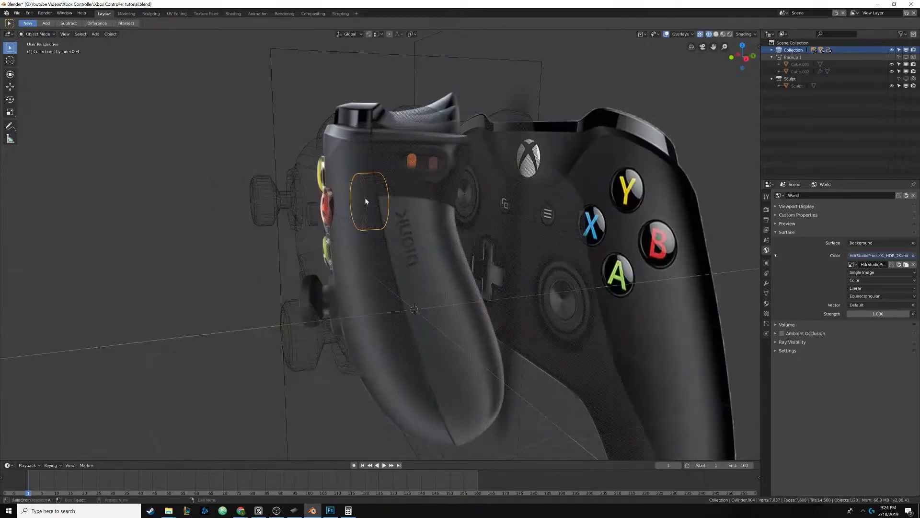
key("z")
left_click(397, 201)
scroll(397, 203, "up", 3)
middle_click_drag(397, 203, 389, 200)
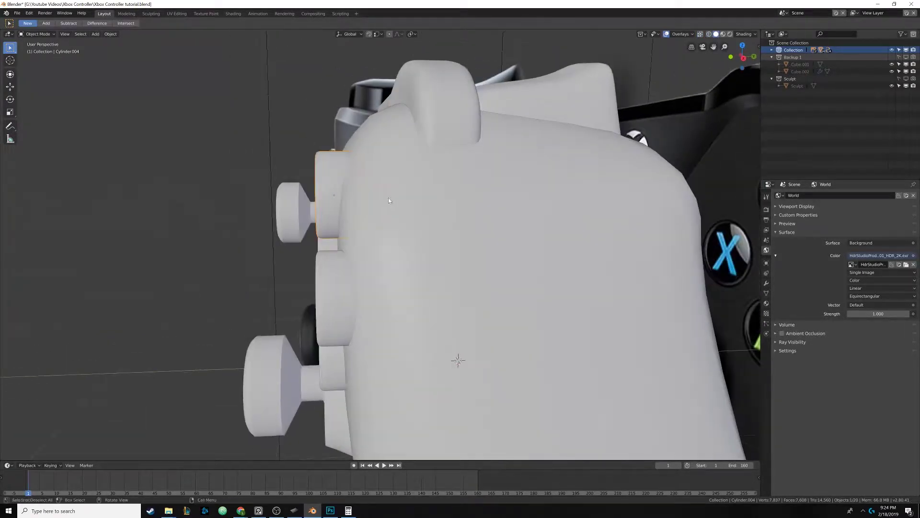
key("r")
key("x")
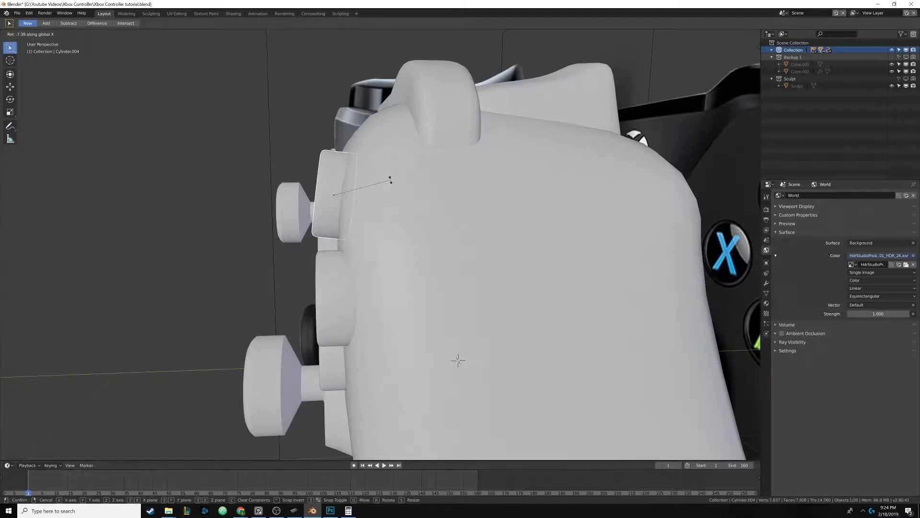
left_click(390, 180)
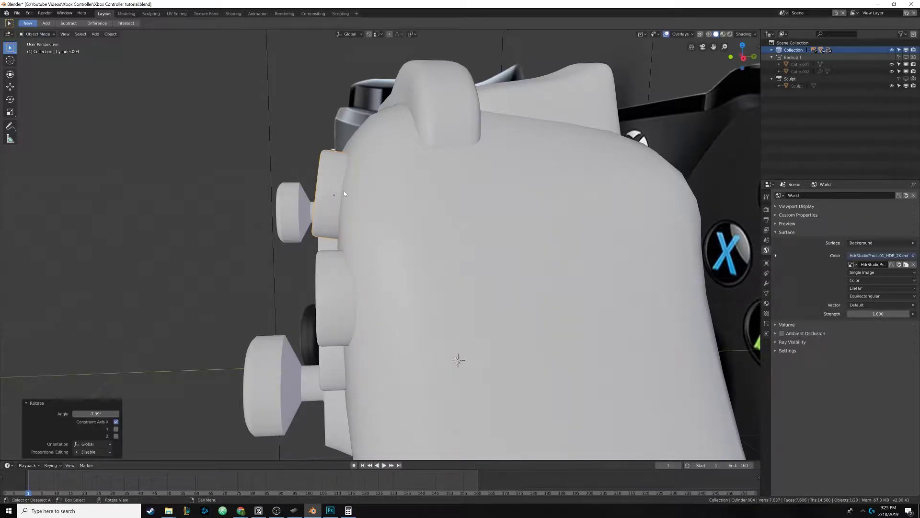
Move the Y button about 0.011 m along the Y axis into the body and fine-tune its depth against the side reference
left_click(9, 88)
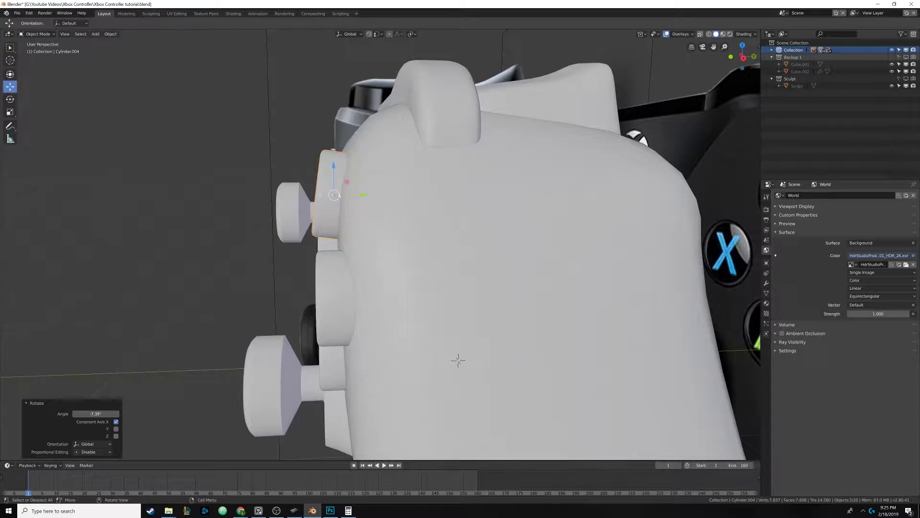
left_click_drag(367, 198, 365, 195)
key("z")
left_click(323, 192)
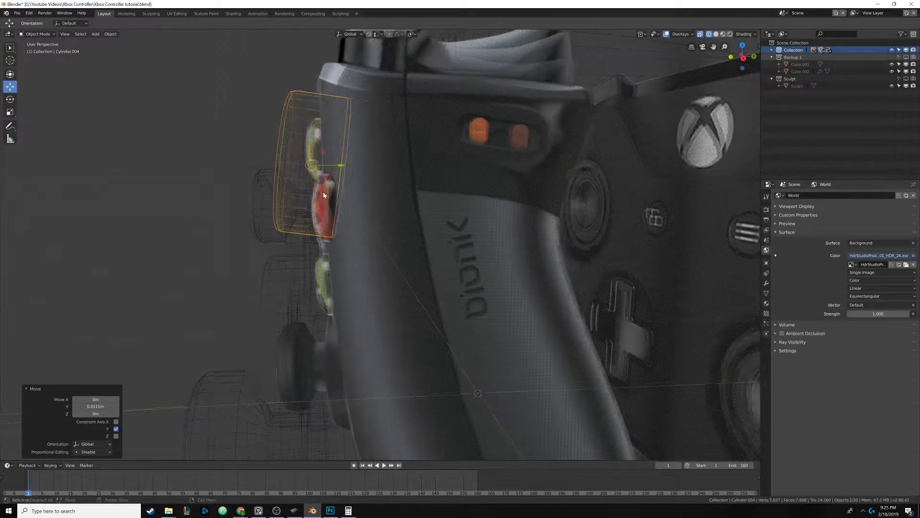
middle_click_drag(325, 195, 332, 189)
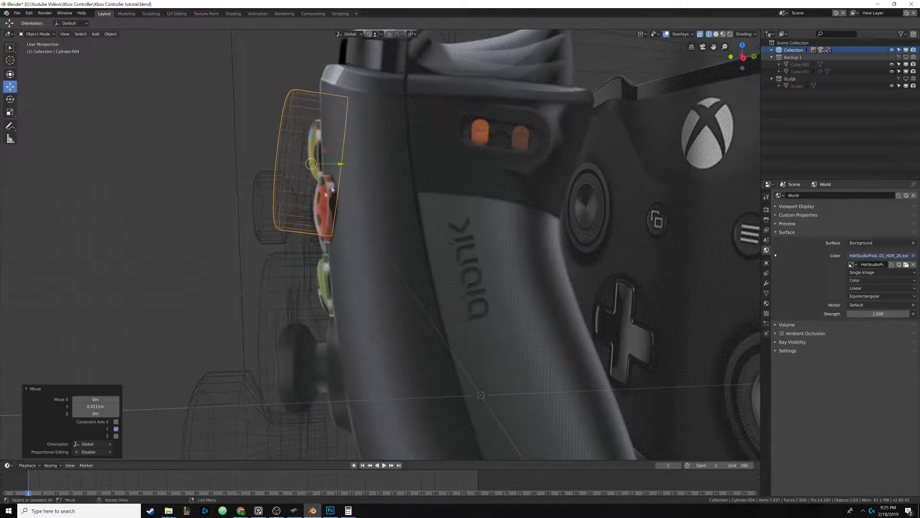
left_click_drag(340, 164, 336, 164)
mouse_move(336, 165)
middle_mouse_down()
mouse_move(339, 188)
mouse_move(352, 194)
mouse_move(346, 154)
middle_mouse_up()
scroll(337, 170, "down", 3)
In solid shading, rotate the B button slightly around the global Z axis to align it with the body's curve
key("z")
left_click(377, 168)
left_click(369, 191)
middle_click_drag(369, 191, 427, 259)
key("r")
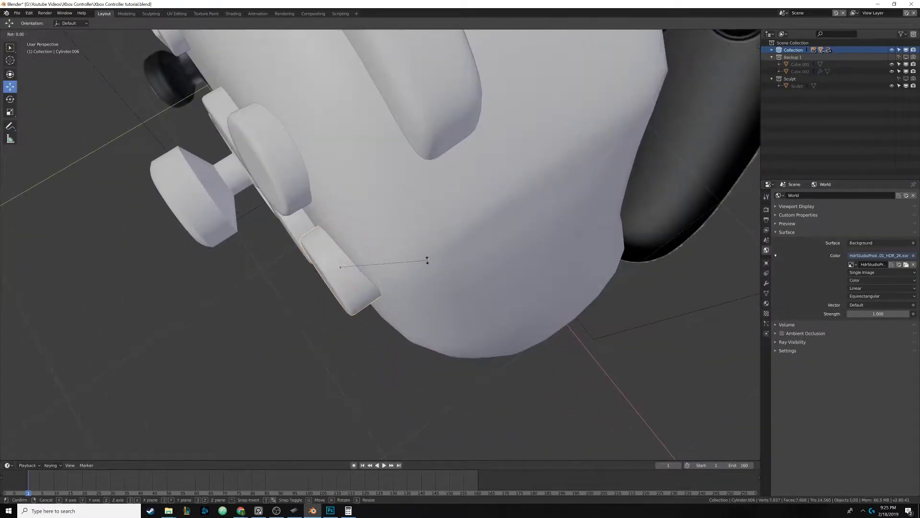
left_click(437, 253)
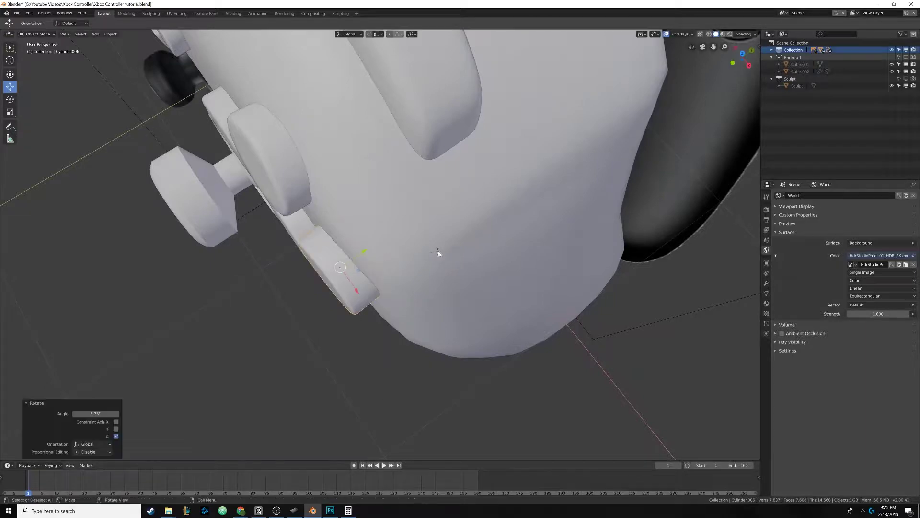
Move the B button about 0.0095 m along the Y axis to seat it in the controller body
key("g")
key("y")
left_click(369, 251)
mouse_move(369, 252)
middle_mouse_down()
mouse_move(372, 233)
mouse_move(308, 215)
mouse_move(254, 113)
mouse_move(399, 137)
mouse_move(377, 183)
mouse_move(350, 187)
mouse_move(393, 180)
mouse_move(399, 158)
middle_mouse_up()
key("z")
left_click(355, 225)
key("z")
left_click(320, 122)
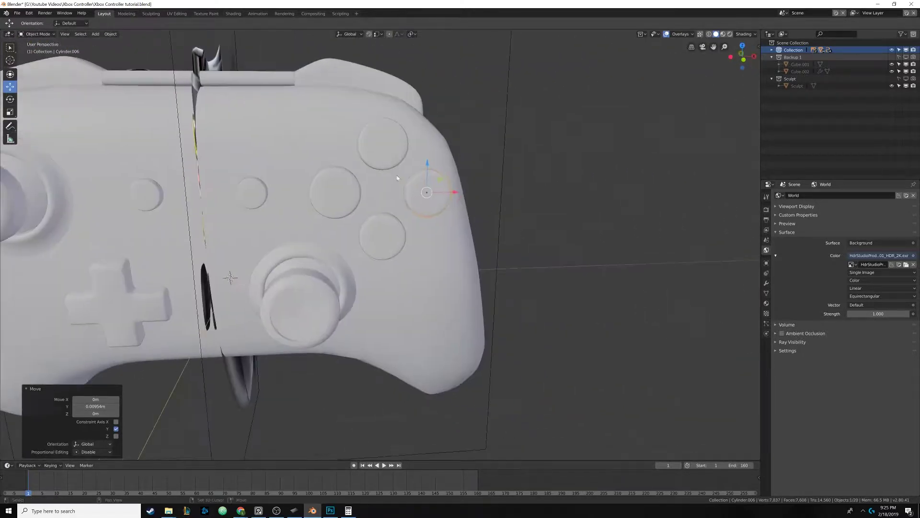
Scale down the Y button in wireframe front view to match the Y button in the reference image
left_click(400, 155)
scroll(399, 156, "up", 2)
key("z")
left_click(353, 176)
mouse_move(353, 176)
middle_mouse_down()
mouse_move(362, 188)
mouse_move(398, 189)
mouse_move(452, 168)
middle_mouse_up()
key("s")
right_click(466, 162)
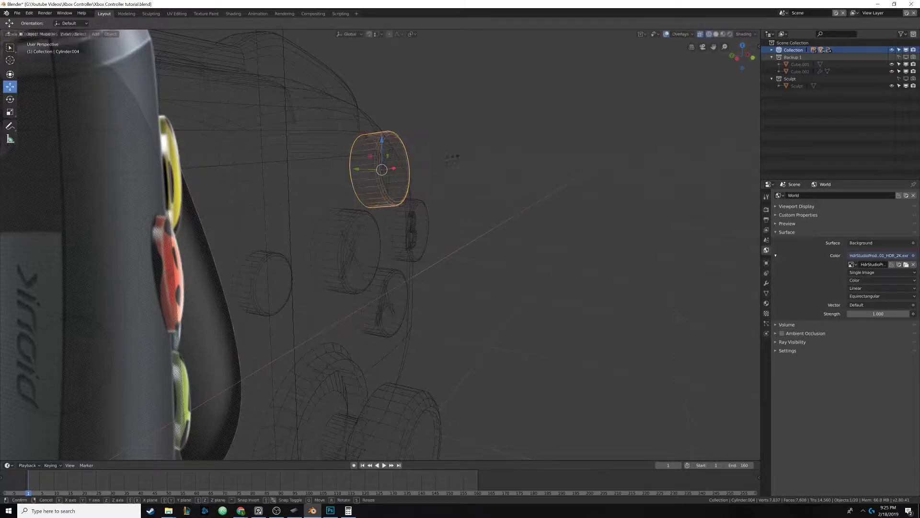
key("s")
left_click(445, 155)
key("shift+z")
key("KP_1")
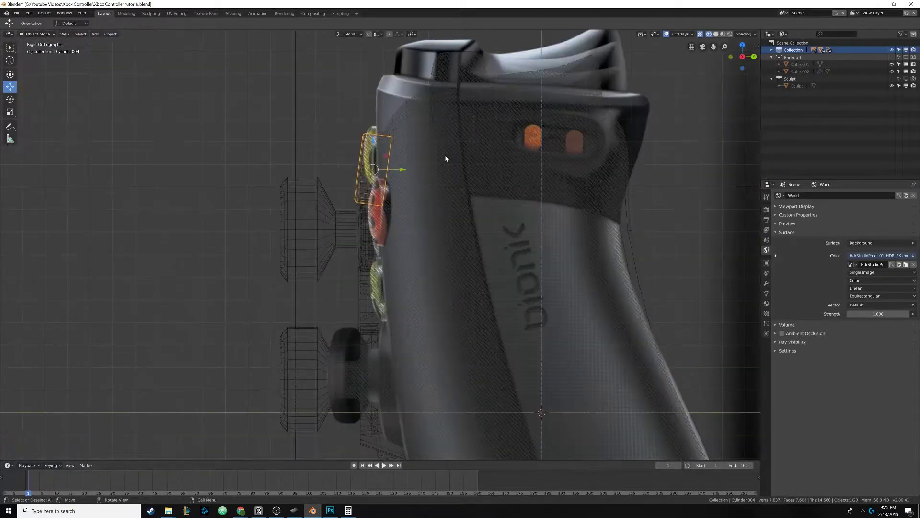
scroll(445, 158, "up", 3)
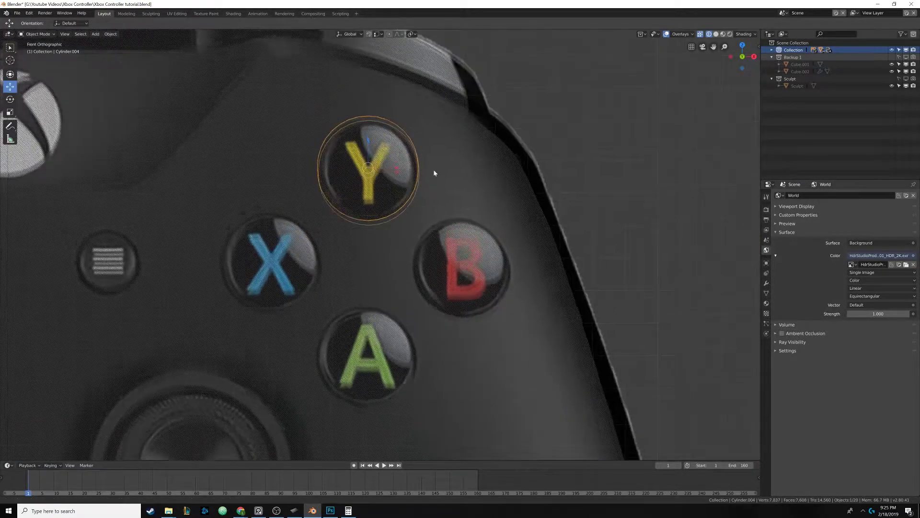
key("s")
left_click(442, 160)
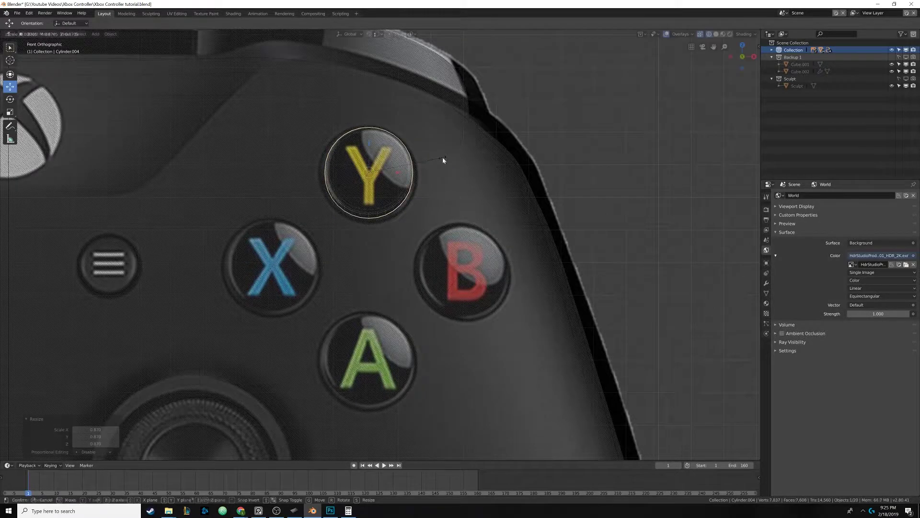
Scale down the X button to match its outline in the front reference image
left_click(298, 232)
key("s")
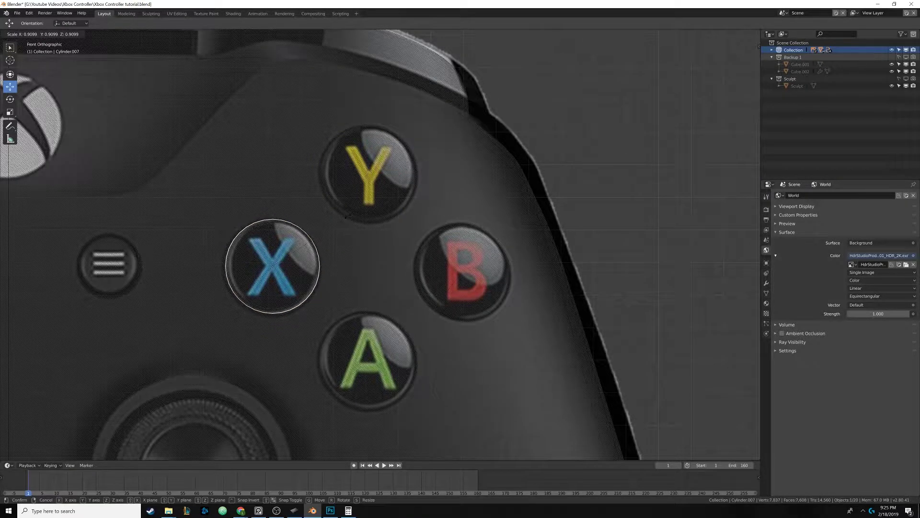
left_click(430, 226)
Scale the B button by about 0.917 to fit inside its outline in the front reference
left_click(473, 226)
left_click(473, 226)
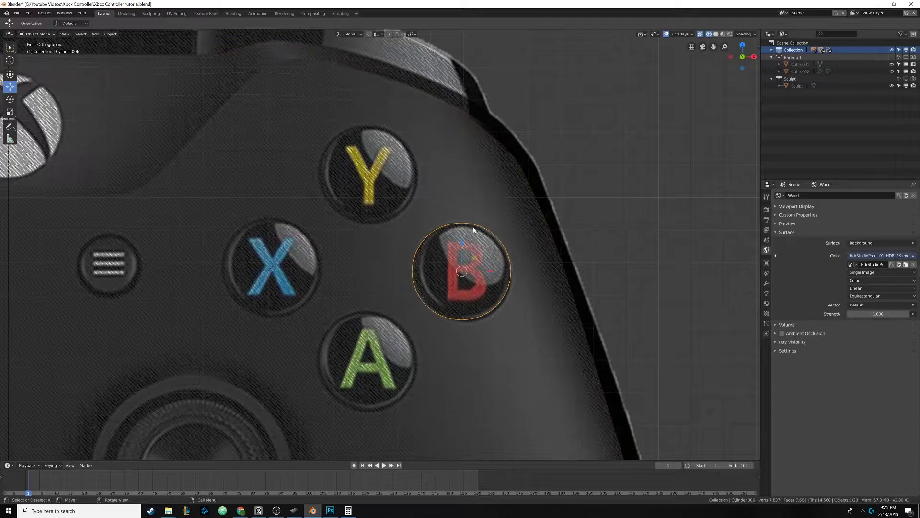
key("s")
left_click(419, 239)
Scale the A button by about 0.903 to fit its outline in the front reference
middle_click_drag(419, 239, 438, 161, "shift")
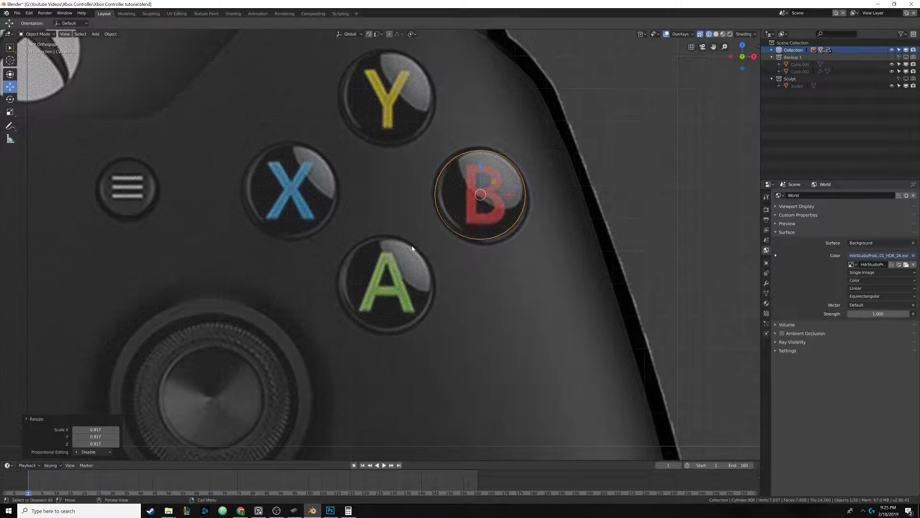
left_click(414, 247)
left_click(414, 247)
key("s")
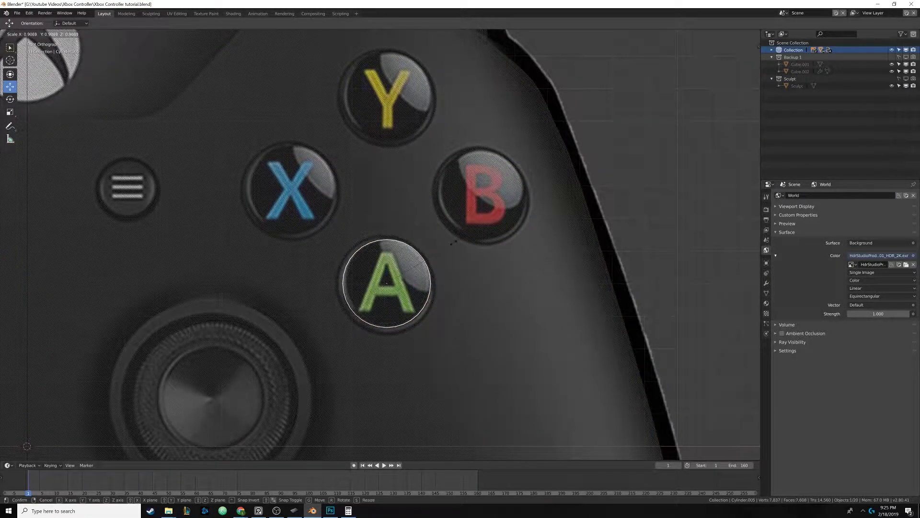
left_click(412, 219)
Switch the viewport back to solid shading and save the file
key("alt+z")
middle_click_drag(413, 219, 433, 231)
key("alt+z")
scroll(391, 223, "down", 8)
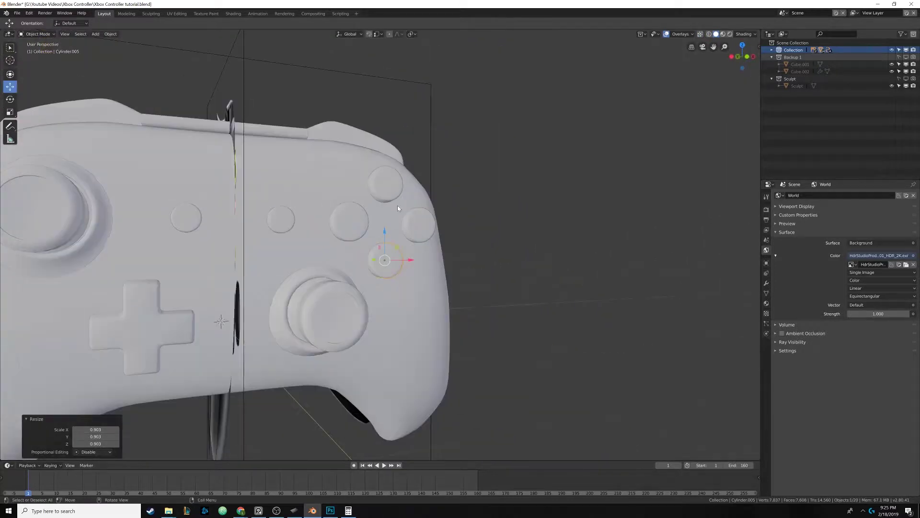
middle_click_drag(398, 206, 396, 182)
key("ctrl+s")
Select the controller body and open the Shading workspace, widening its 3D viewport and node editor
left_click(391, 152)
scroll(403, 183, "down", 2)
left_click(233, 14)
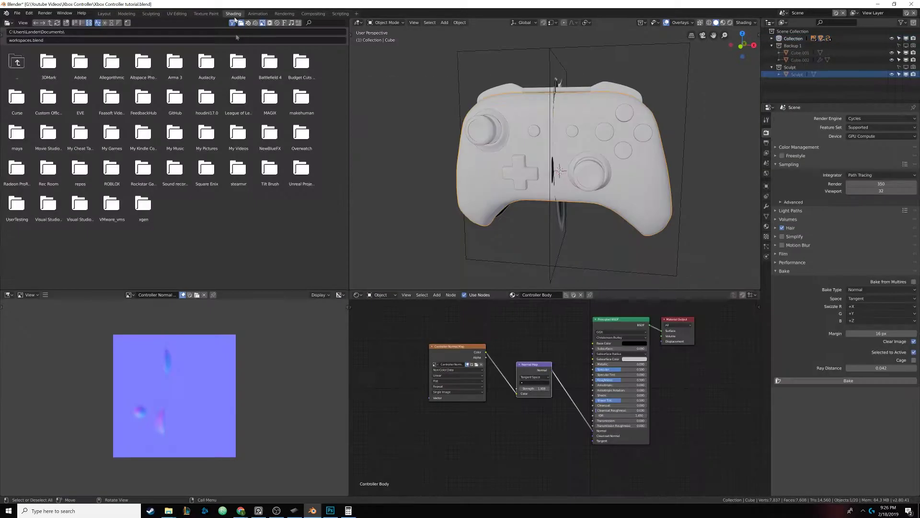
middle_click_drag(480, 168, 455, 169)
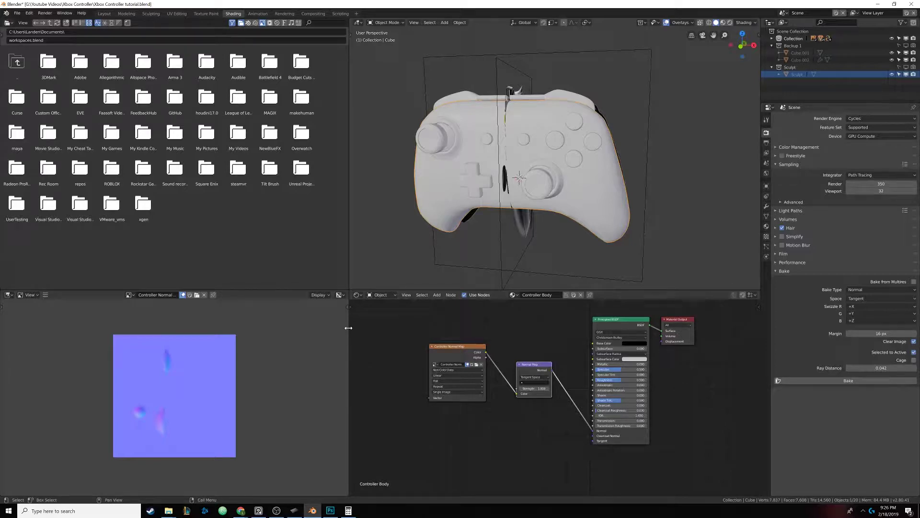
left_click_drag(350, 331, 160, 330)
middle_click_drag(352, 202, 387, 188)
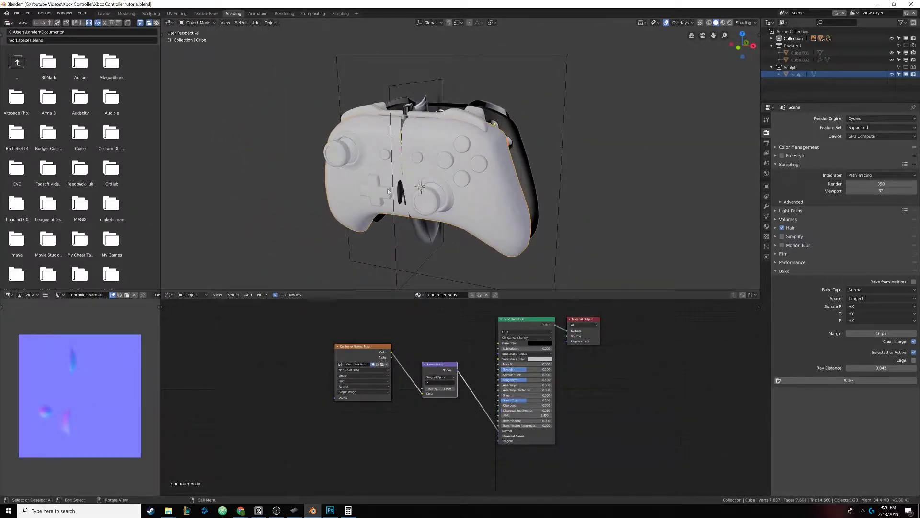
Isolate the controller body in the viewport and display it with material preview shading
key("KP_Divide")
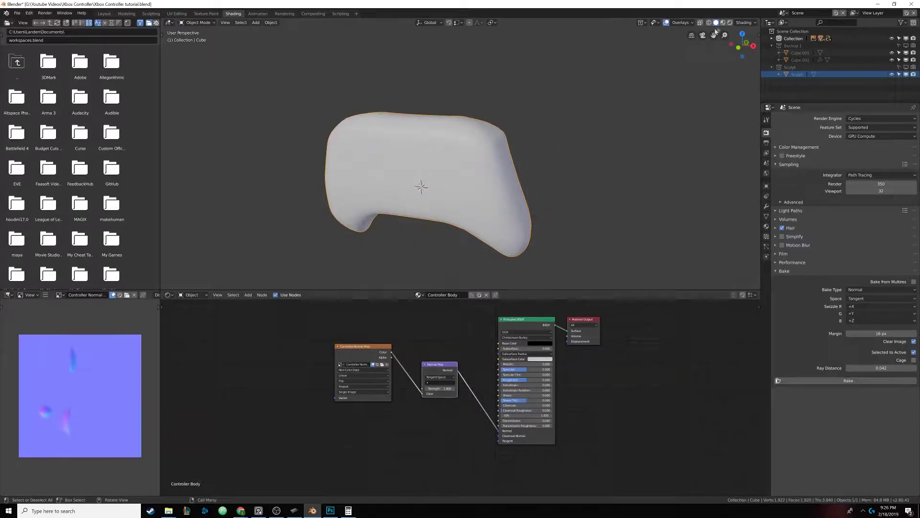
left_click(724, 22)
middle_click_drag(449, 149, 483, 228)
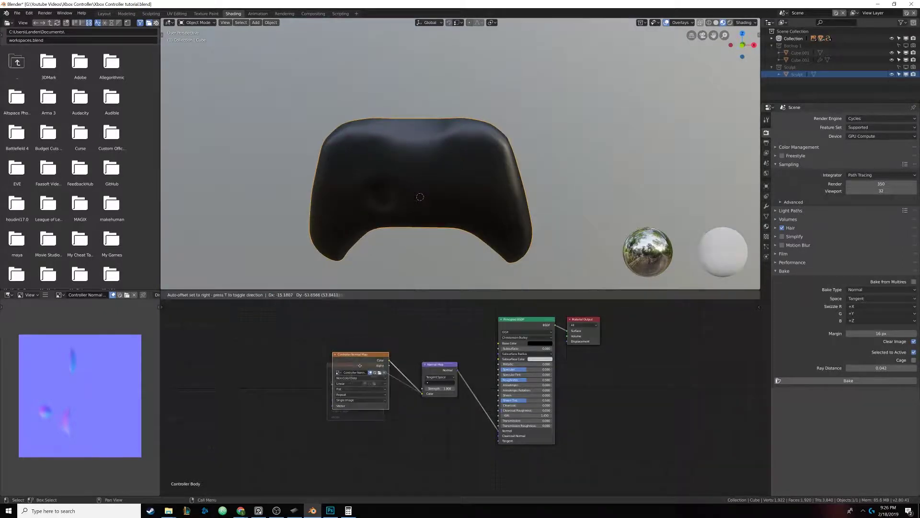
Spread out the Controller Body nodes, moving the normal map nodes and Principled BSDF down and away from the Material Output
left_click_drag(369, 363, 333, 416)
left_click_drag(425, 386, 401, 414)
middle_click_drag(538, 333, 476, 377)
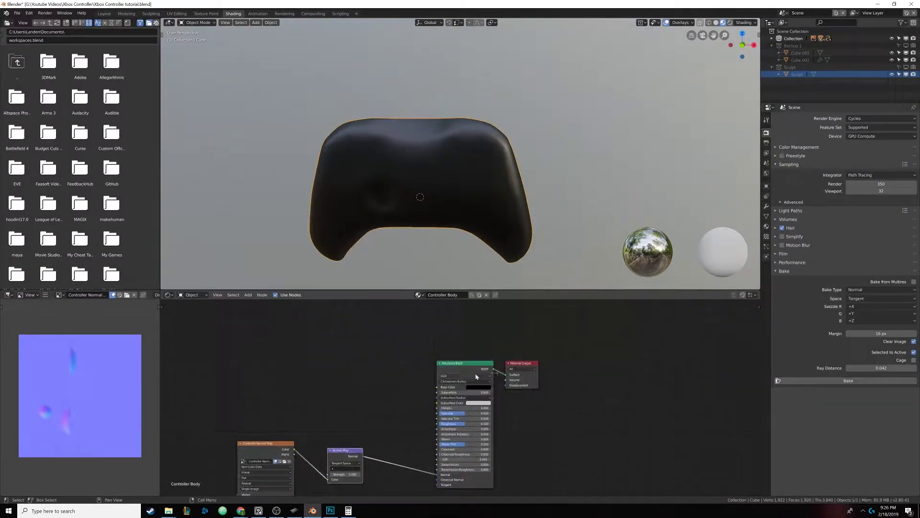
left_click_drag(528, 363, 582, 358)
left_click_drag(474, 367, 457, 382)
middle_click_drag(429, 344, 466, 369)
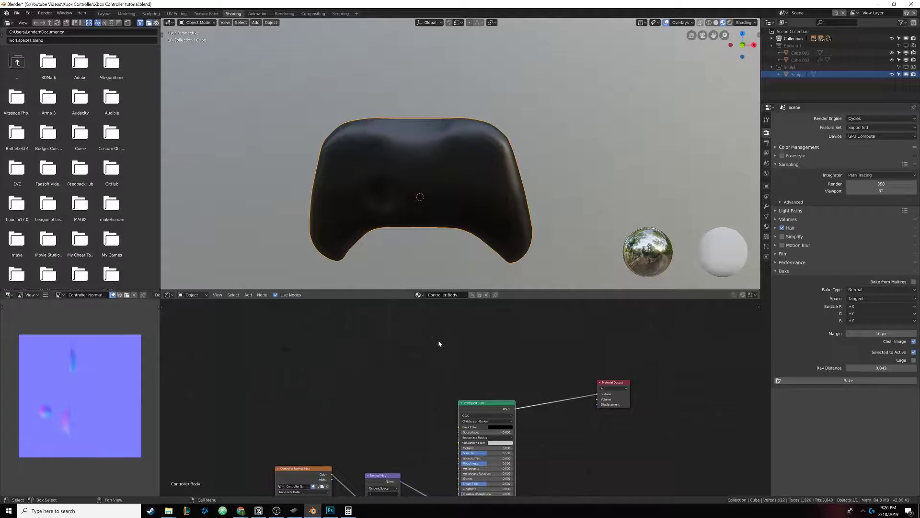
middle_click_drag(431, 335, 402, 343)
left_click_drag(454, 411, 451, 417)
middle_click_drag(440, 372, 415, 356)
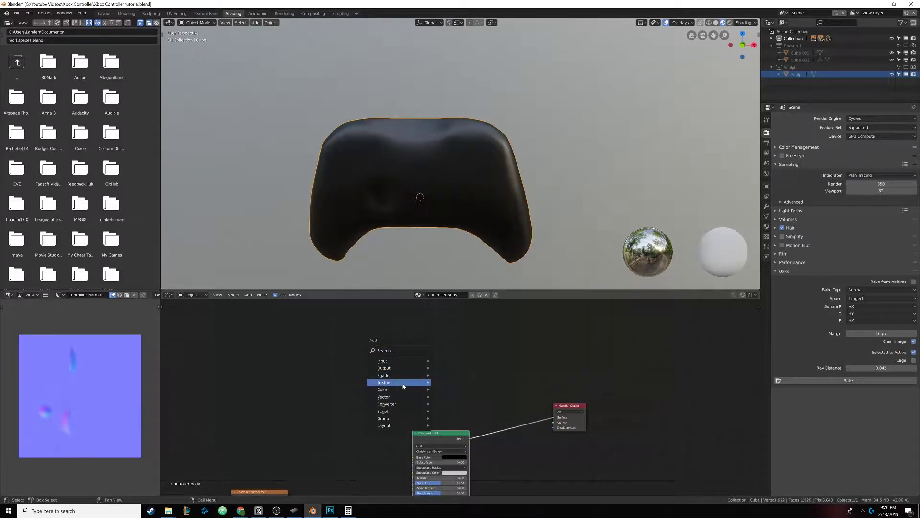
Raise the roughness of the Controller Body material to 0.722 and copy that value
mouse_move(402, 379)
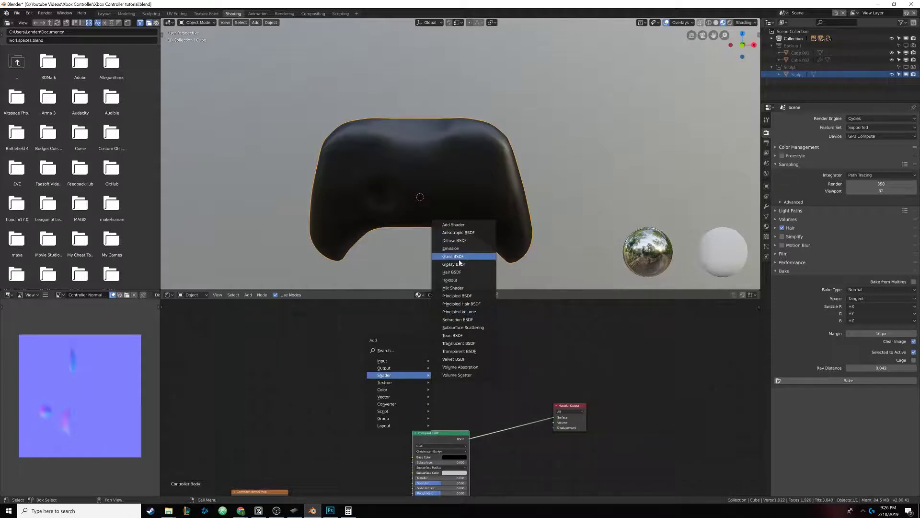
middle_click_drag(479, 226, 496, 217)
scroll(485, 247, "up", 5)
middle_click_drag(447, 408, 458, 307)
scroll(460, 365, "up", 7)
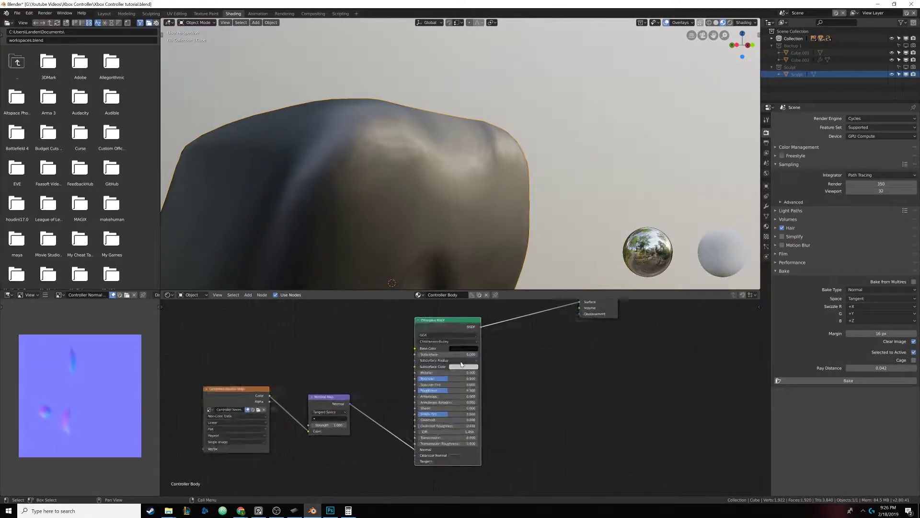
middle_click_drag(355, 343, 353, 394)
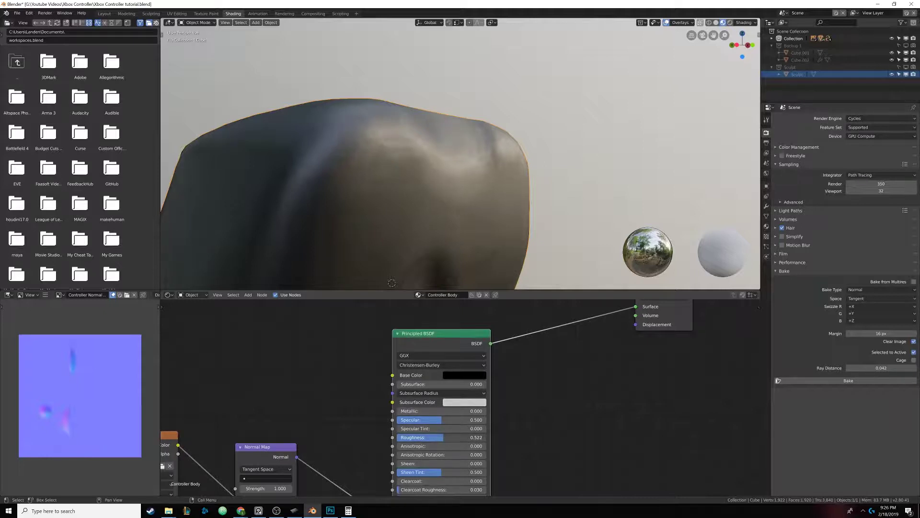
left_click_drag(427, 438, 446, 438)
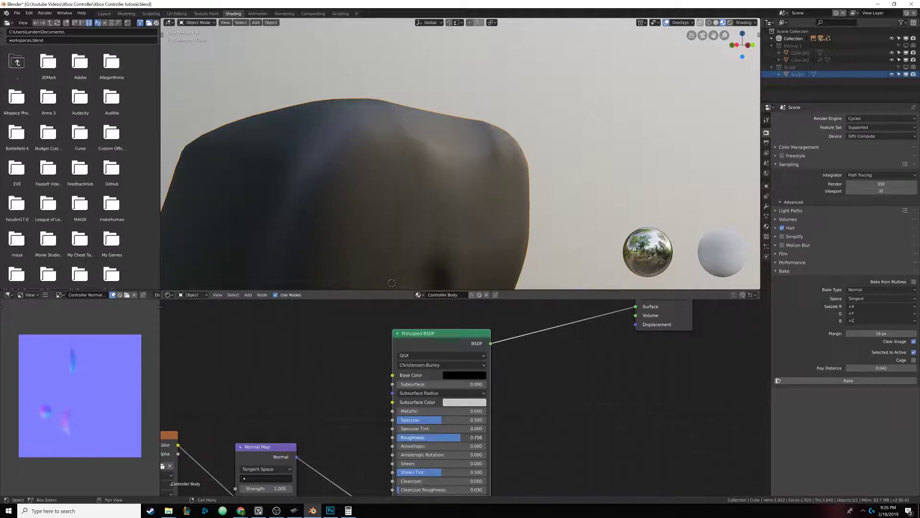
middle_click_drag(488, 242, 474, 229)
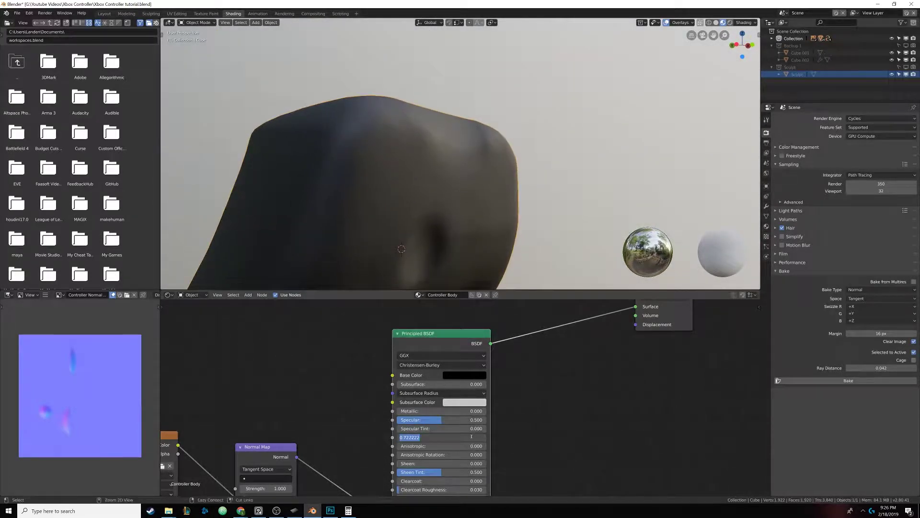
scroll(499, 214, "down", 3)
Show all controller parts again and set the Black Plastic material's roughness on the upper thumbstick's base ring to 0.722
key("alt+h")
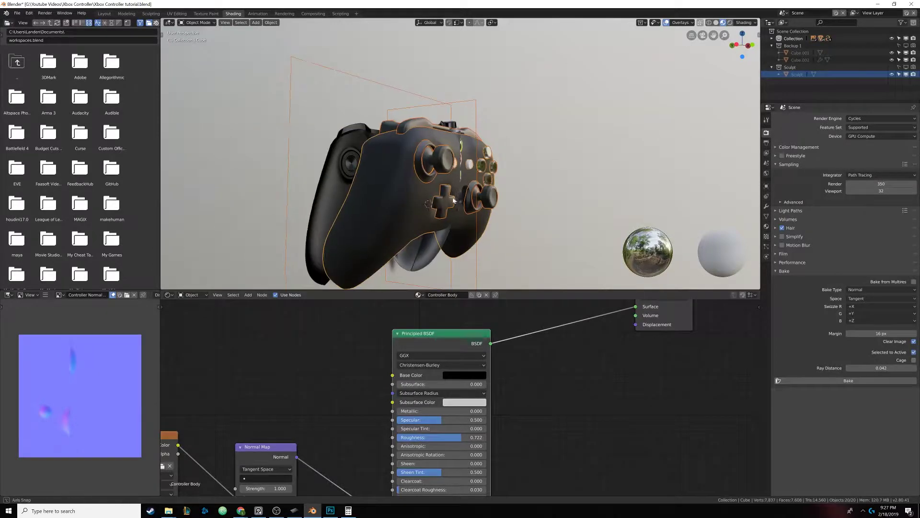
scroll(419, 192, "up", 2)
middle_click_drag(459, 205, 456, 185)
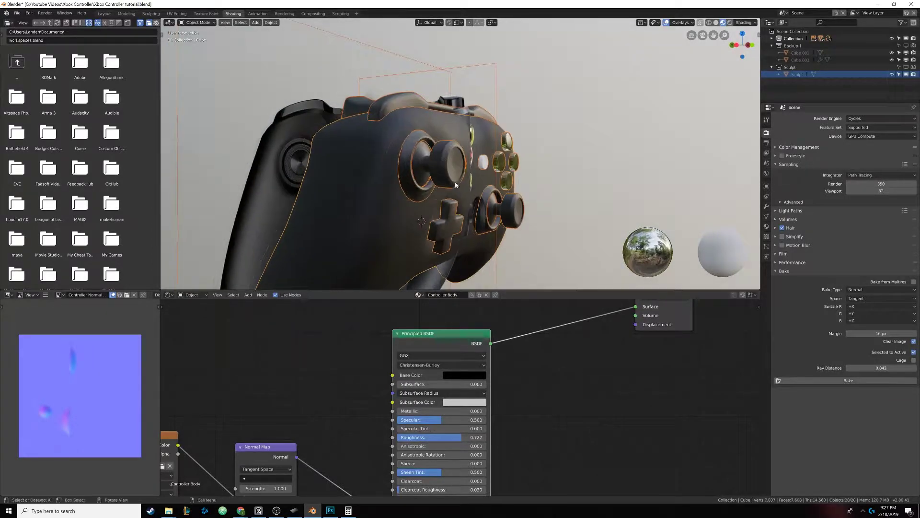
left_click(416, 157)
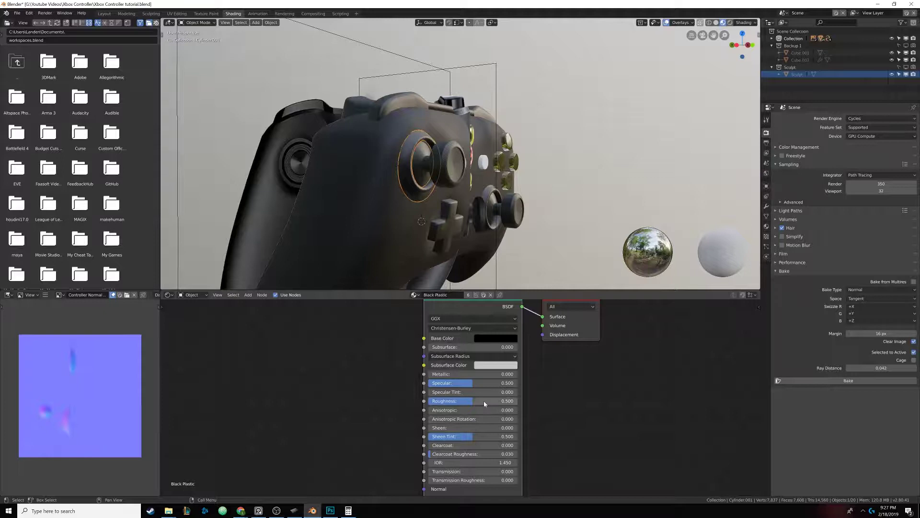
key("Return")
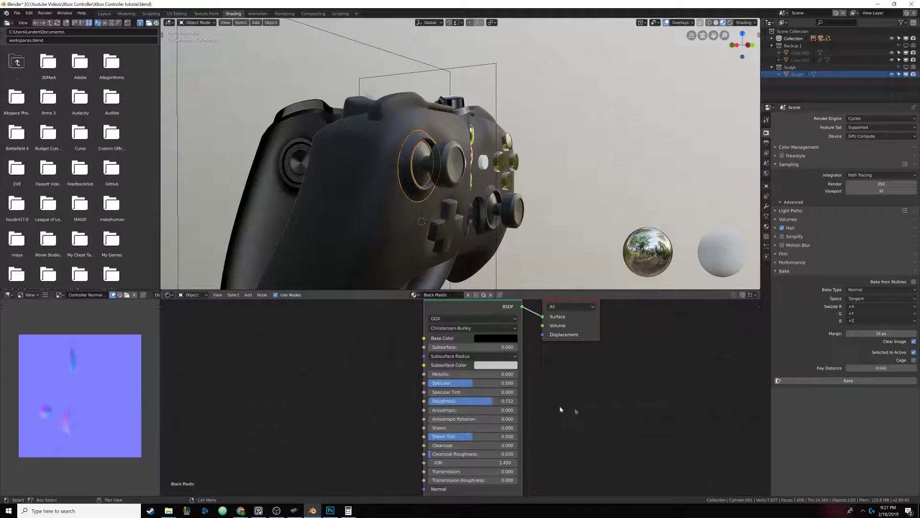
Set the roughness of the lower thumbstick's Diamond material to 0.722
left_click(514, 217)
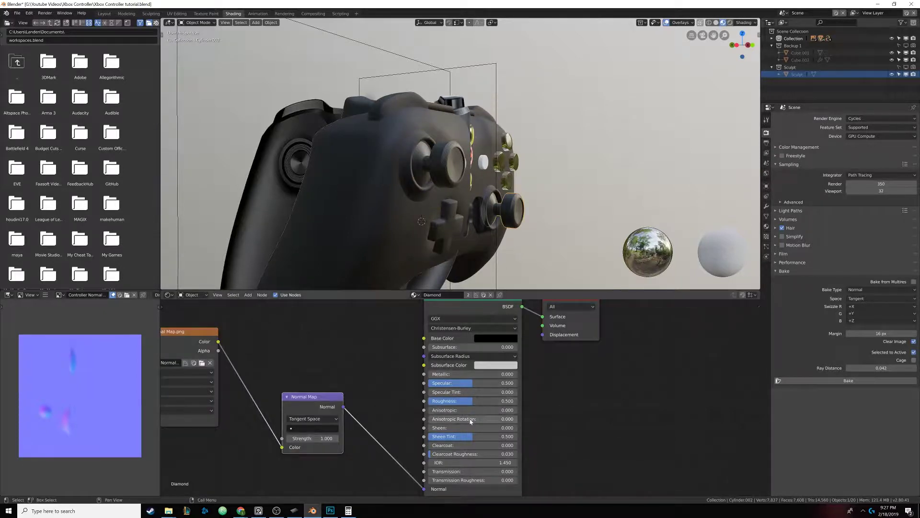
left_click(471, 402)
type("0.722")
key("Return")
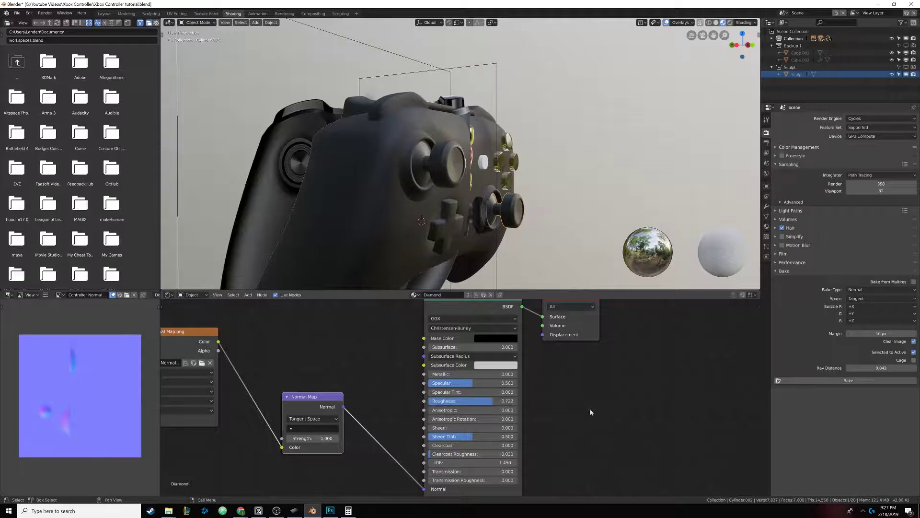
Set the Principled BSDF roughness of the round white button's Task Button material to 0.722
middle_click_drag(490, 212, 426, 215)
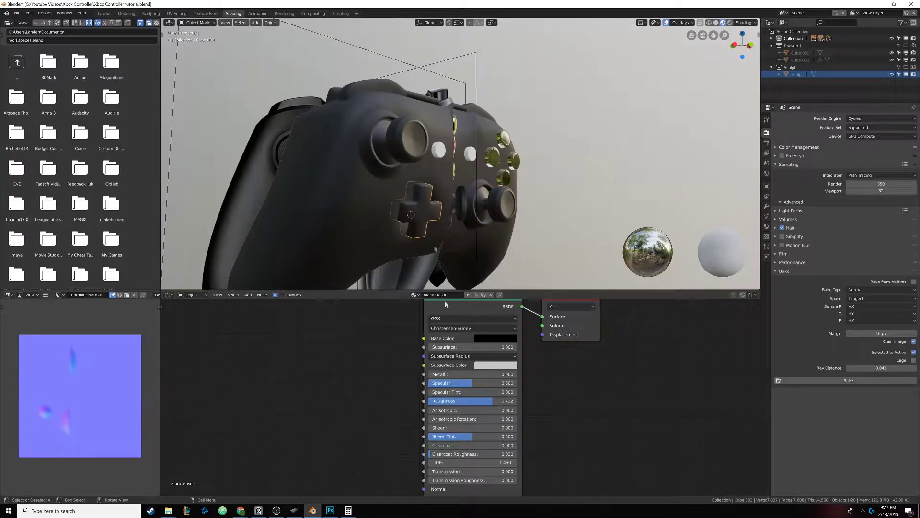
middle_click_drag(434, 259, 443, 232)
left_click(404, 154)
middle_click_drag(412, 168, 427, 191)
scroll(445, 383, "down", 1)
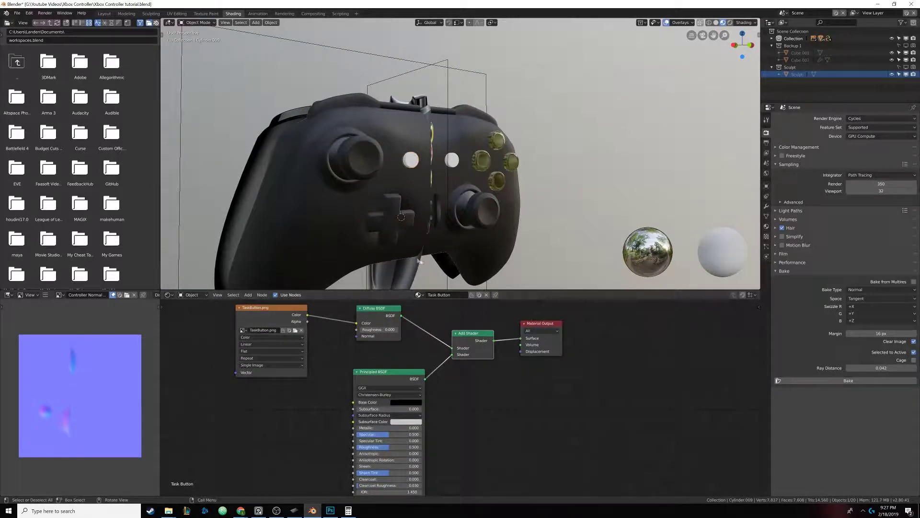
left_click_drag(380, 447, 395, 446)
left_click(394, 445)
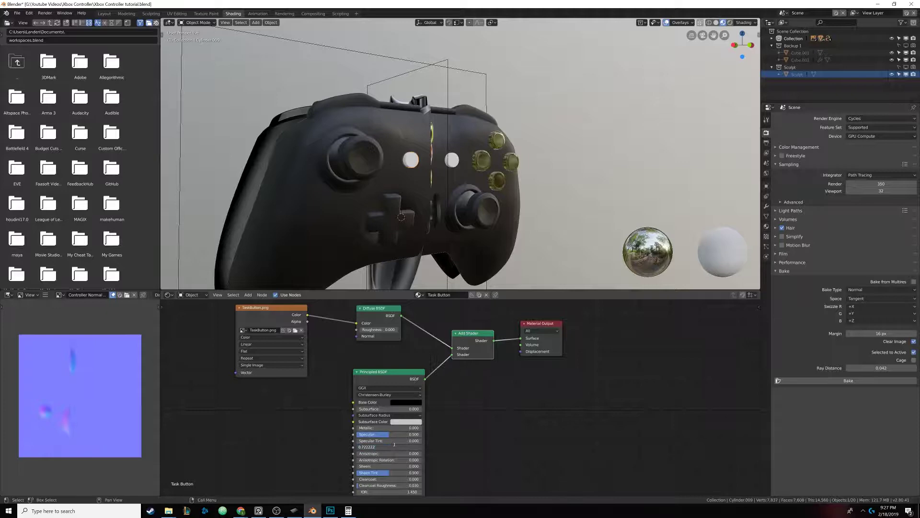
key("Return")
Check the materials of the bumper, trigger and D-pad, and isolate the controller body in the viewport
middle_click_drag(408, 230, 365, 166)
left_click(368, 147)
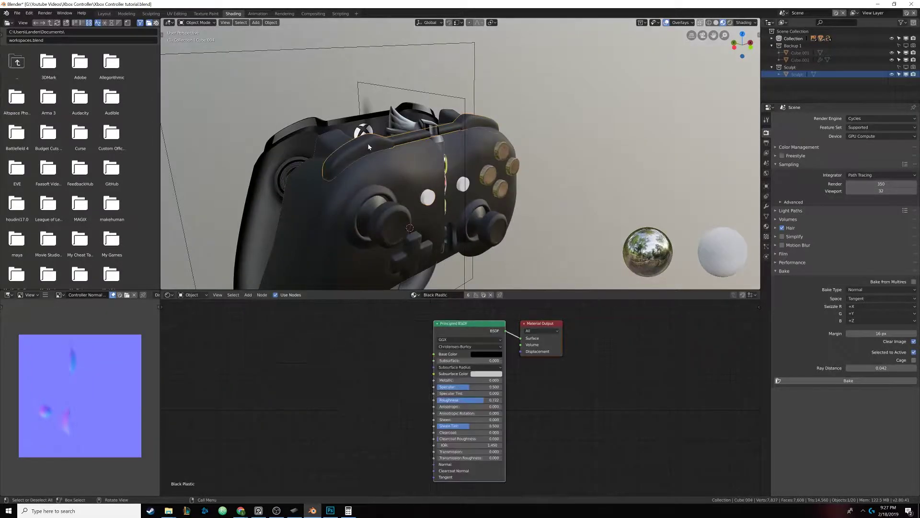
left_click(331, 142)
middle_click_drag(423, 247, 461, 243)
left_click(395, 188)
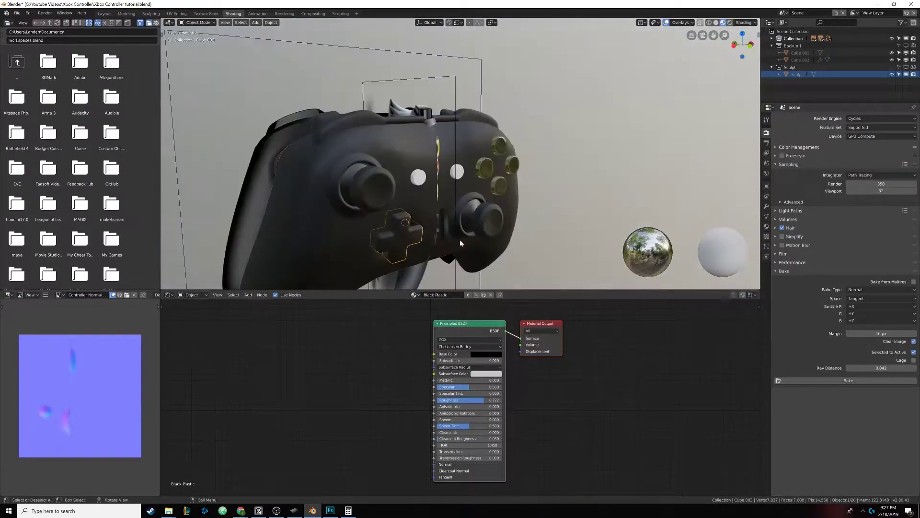
left_click(425, 164)
key("KP_Divide")
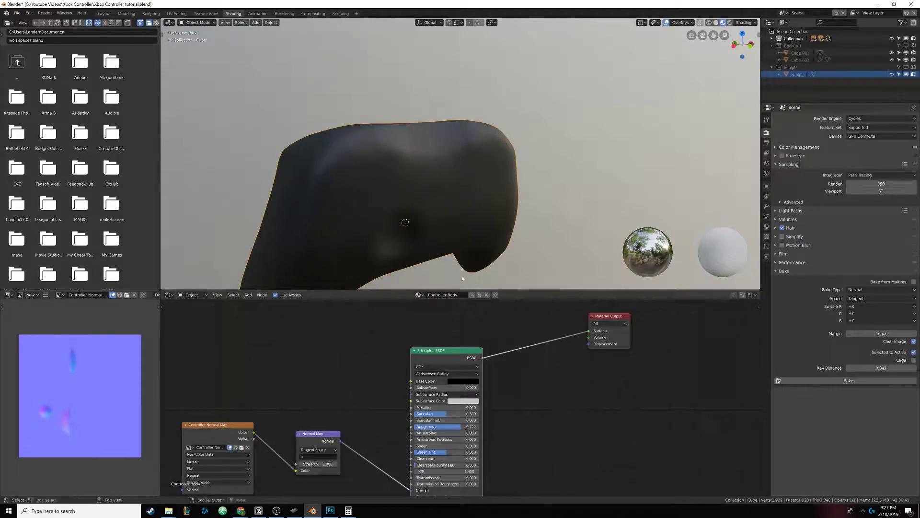
Move the Principled BSDF node down and add an Image Texture node above it in the Controller Body material
left_click_drag(451, 370, 447, 401)
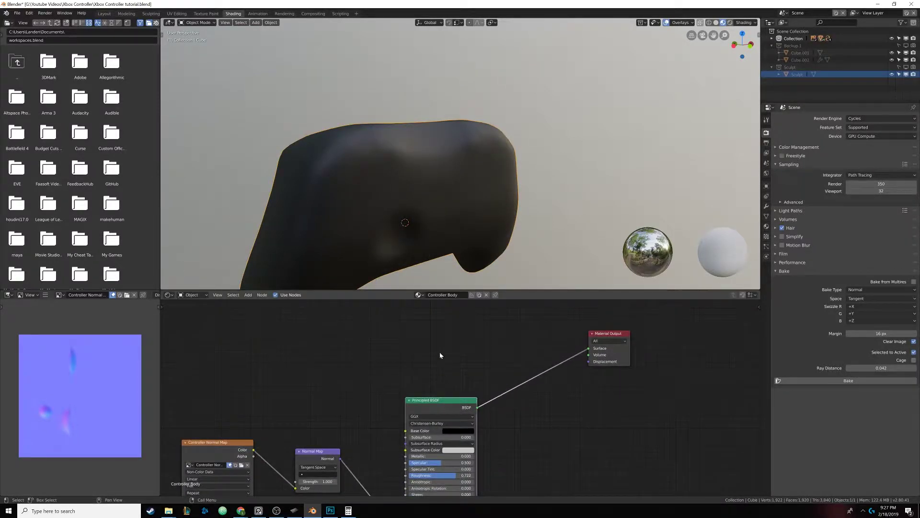
middle_click_drag(417, 318, 426, 350)
key("shift+a")
left_click(426, 352)
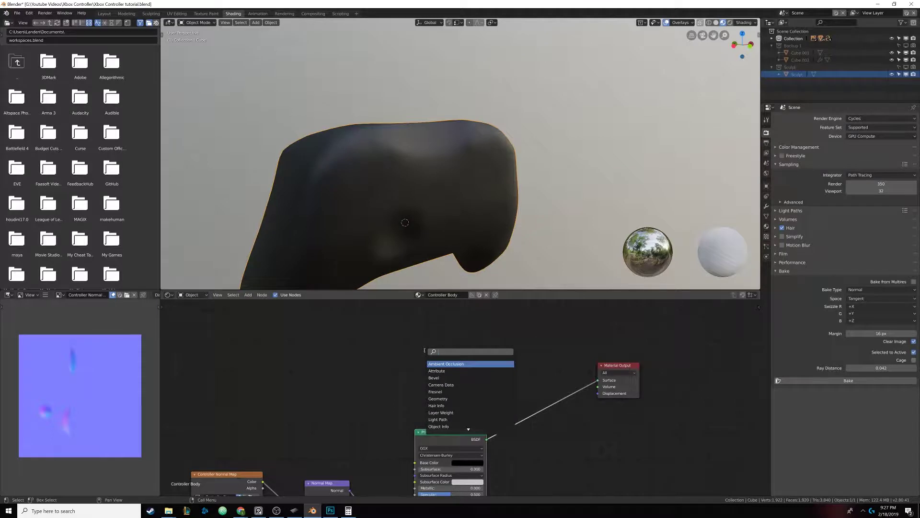
type("image")
key("Return")
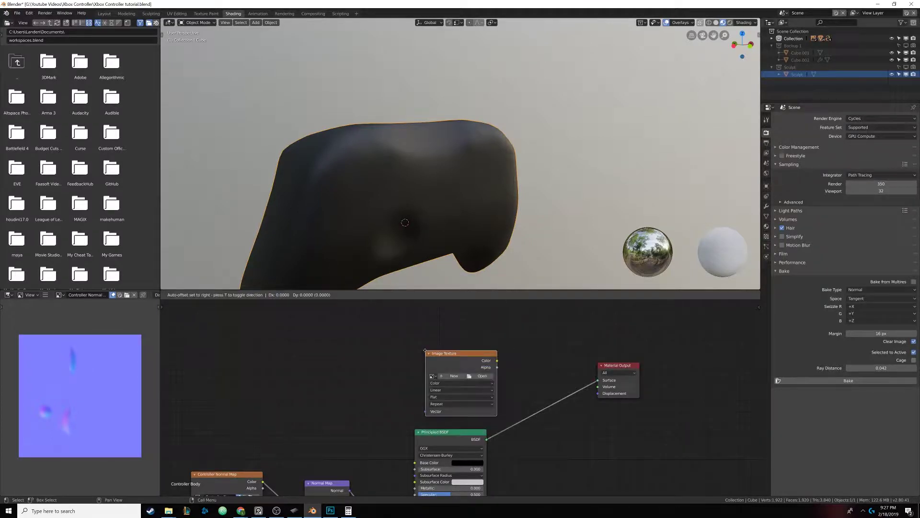
Load Fingerprints004_OVERLAY_VAR1_3K.jpg from the Fingerprints004 folder into the Image Texture node and preview its color on the body
left_click(366, 357)
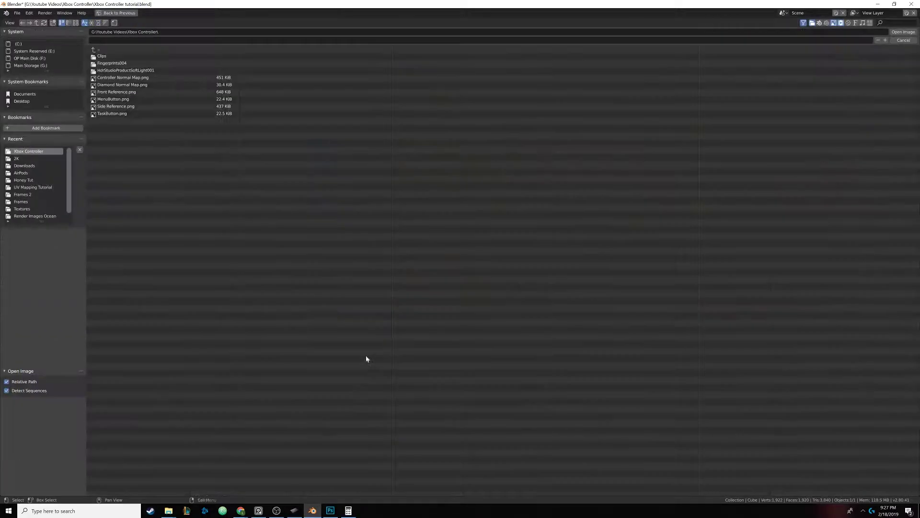
left_click(107, 64)
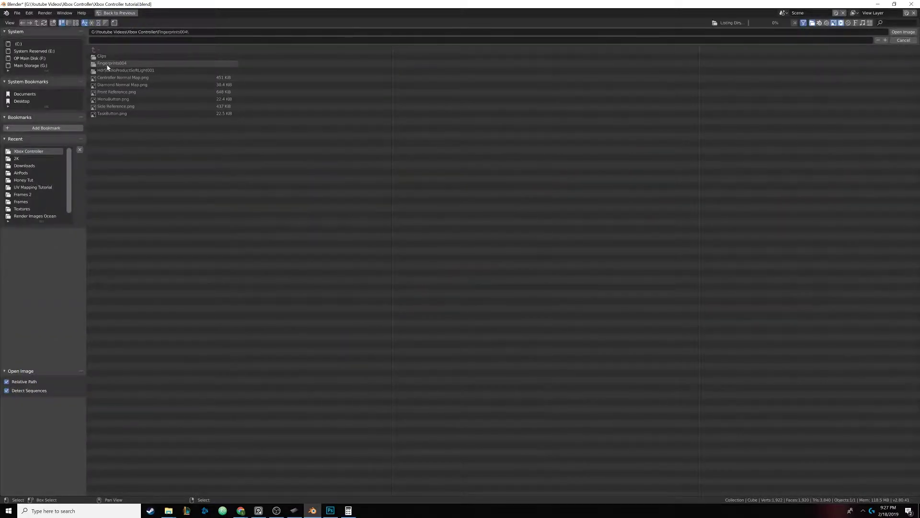
left_click(107, 57)
left_click(108, 58)
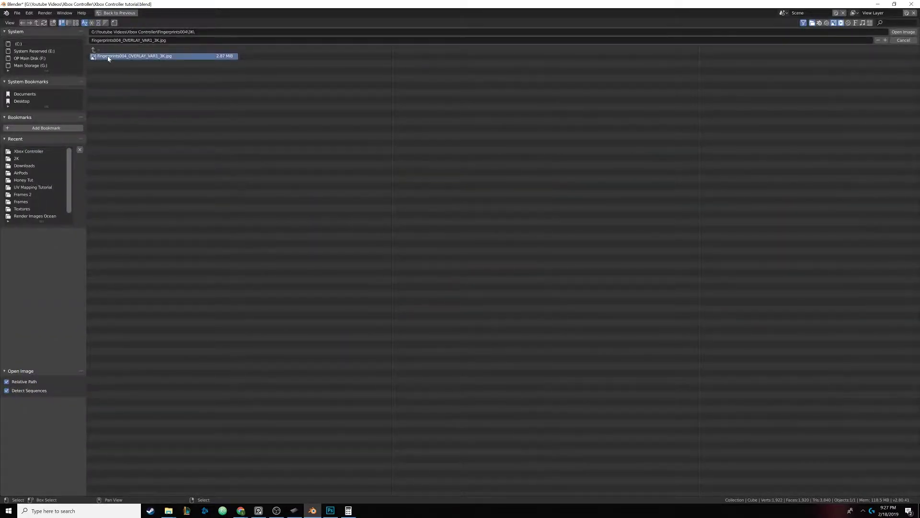
double_click(108, 58)
left_click(356, 338, "ctrl+shift")
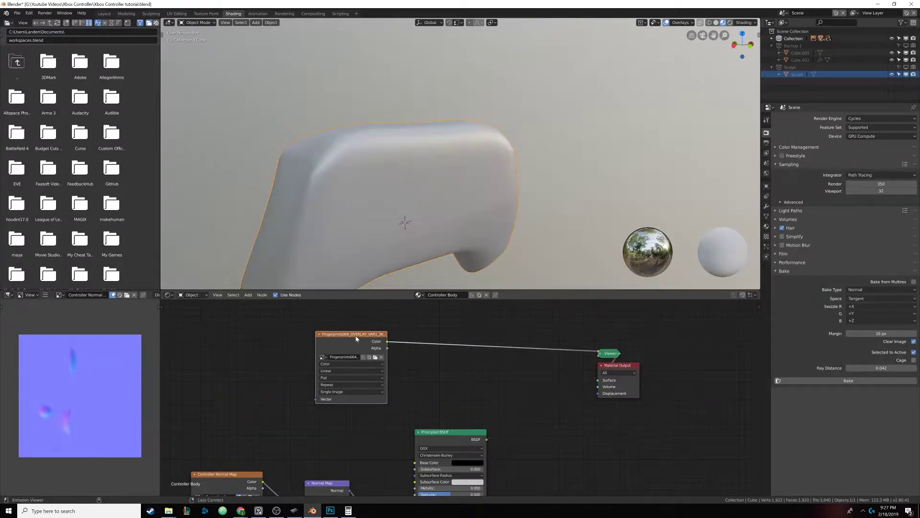
middle_click_drag(412, 230, 358, 212)
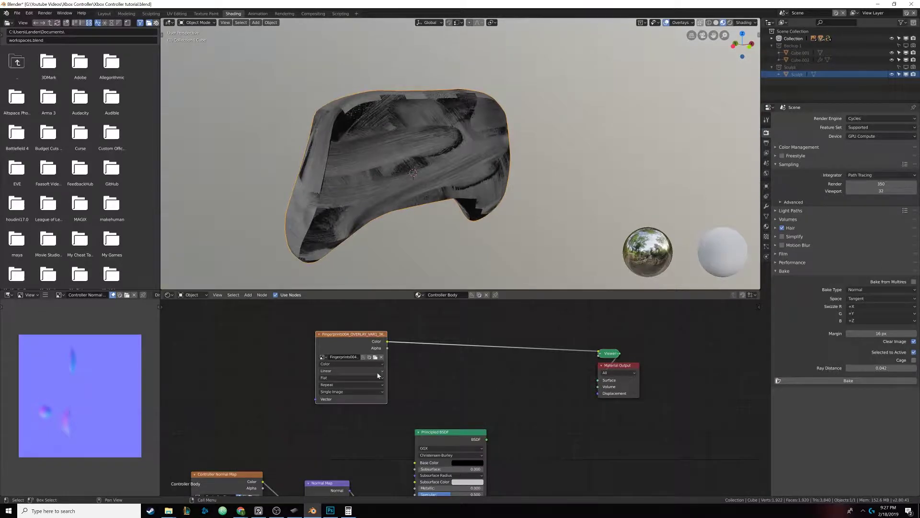
Add a Mapping node and connect its Vector output to the fingerprint texture's Vector input
middle_click_drag(218, 342, 314, 348)
key("shift+a")
left_click(314, 347)
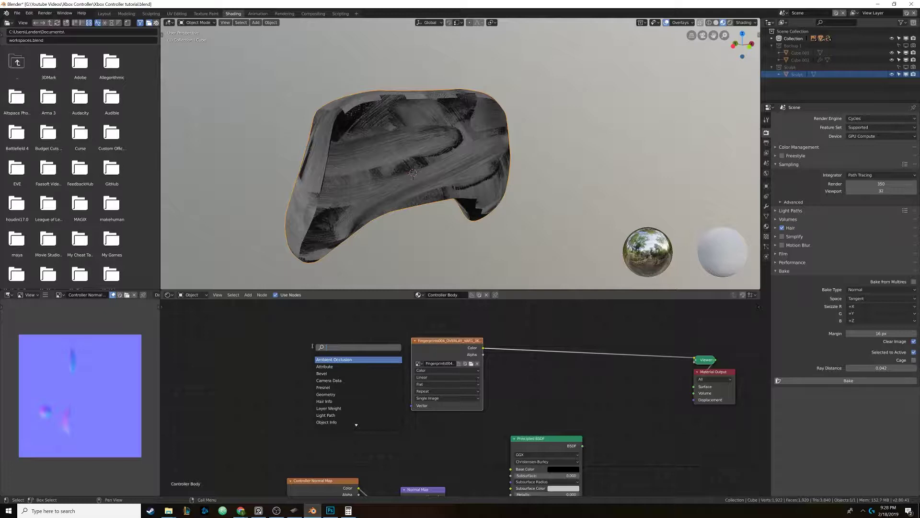
type("map")
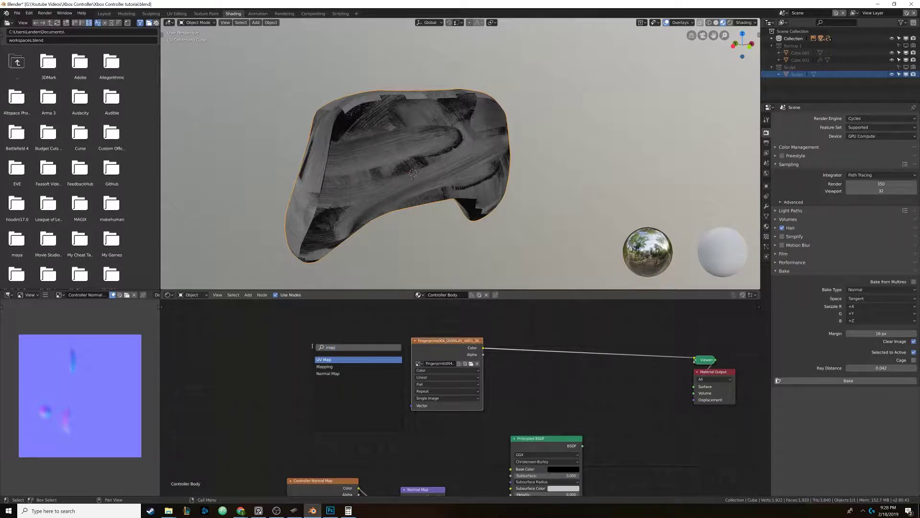
left_click(325, 366)
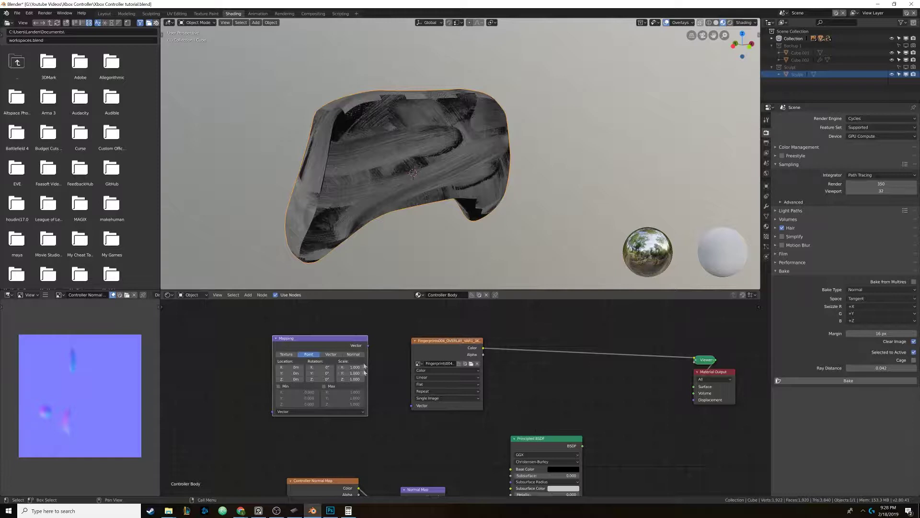
left_click_drag(368, 345, 411, 406)
middle_click_drag(396, 393, 504, 421)
key("shift+a")
left_click(295, 377)
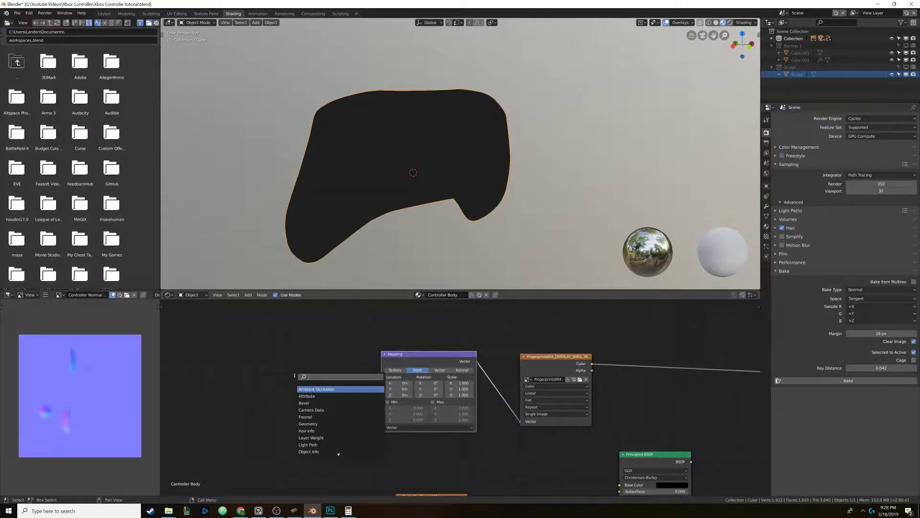
type("ge")
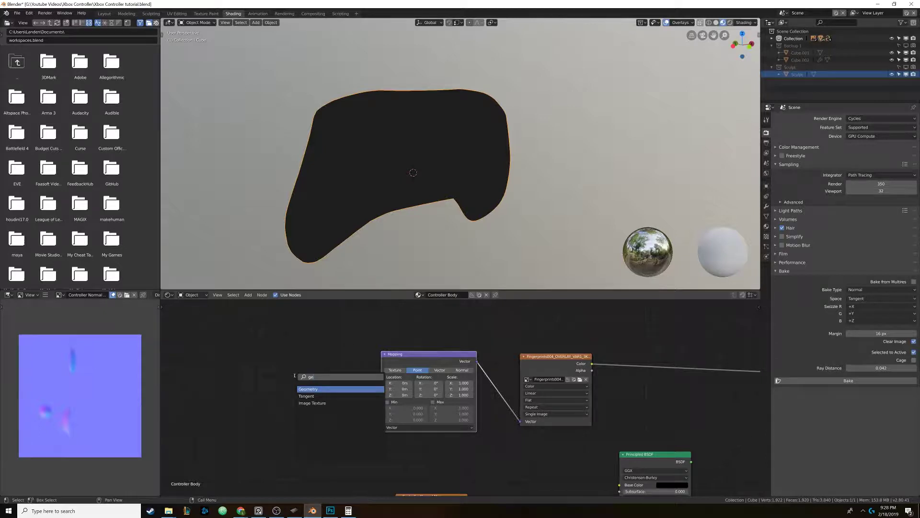
key("Return")
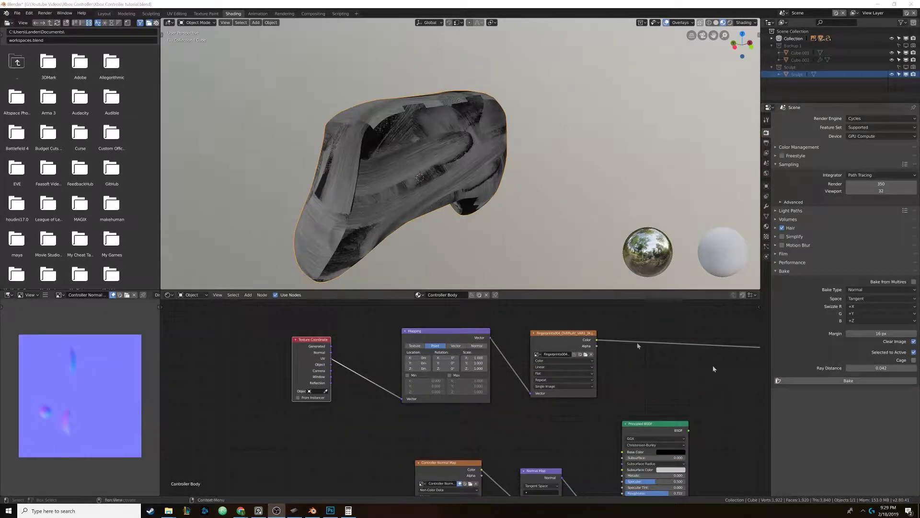
left_click(332, 340)
key("x")
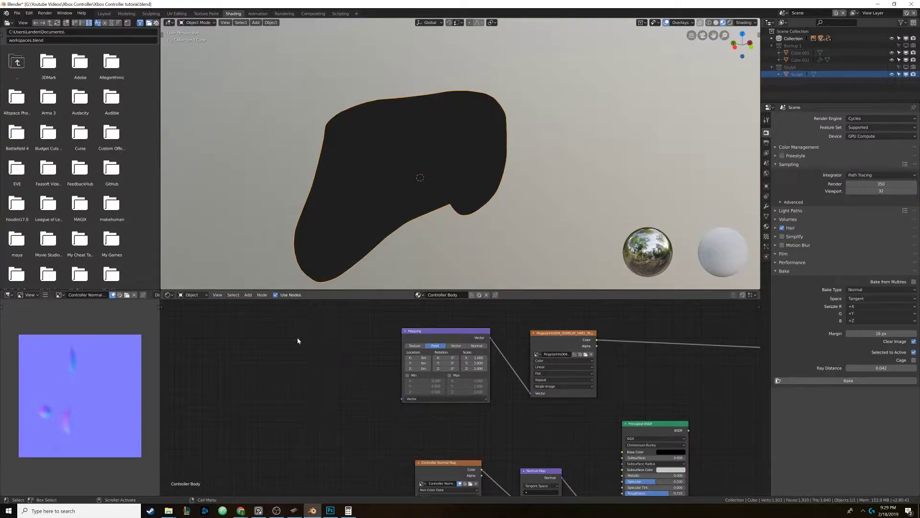
Add a Texture Coordinate node before the Mapping node and connect its UV output to the Mapping node's Vector input
key("shift+a")
type("texture")
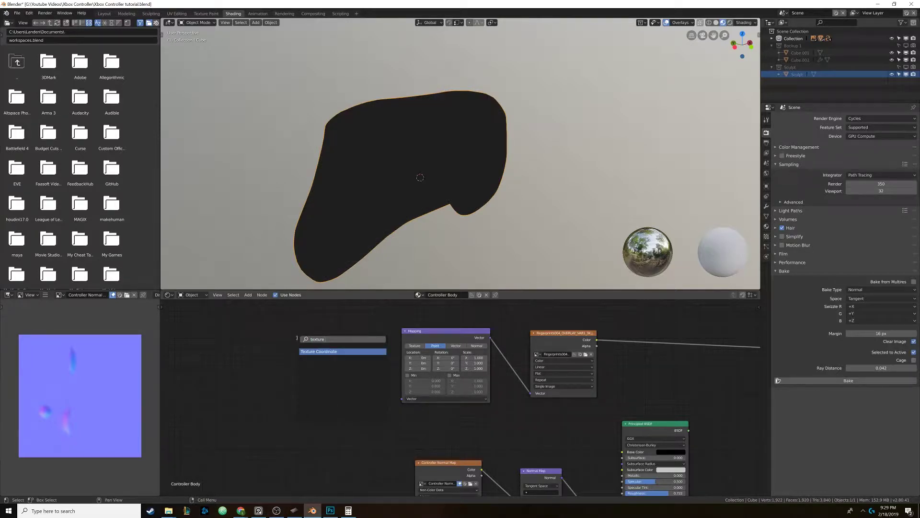
key("Return")
left_click(281, 336)
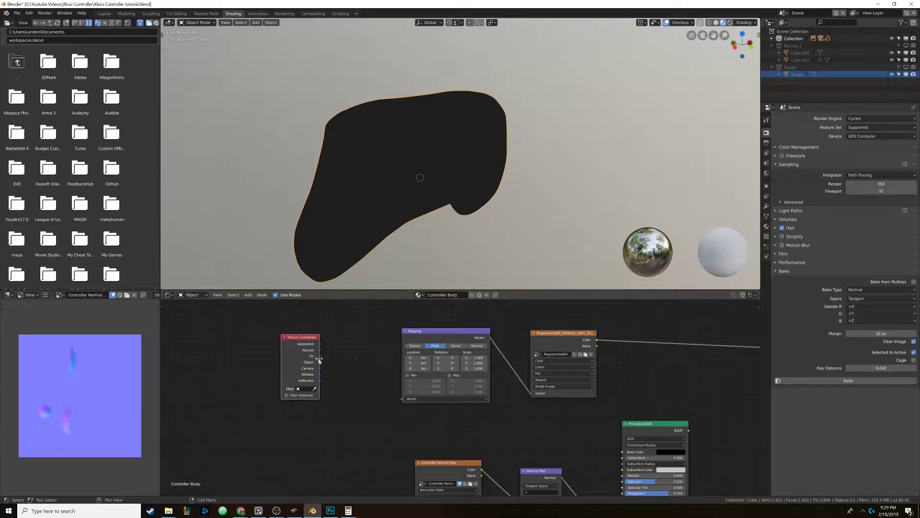
left_click_drag(320, 356, 401, 399)
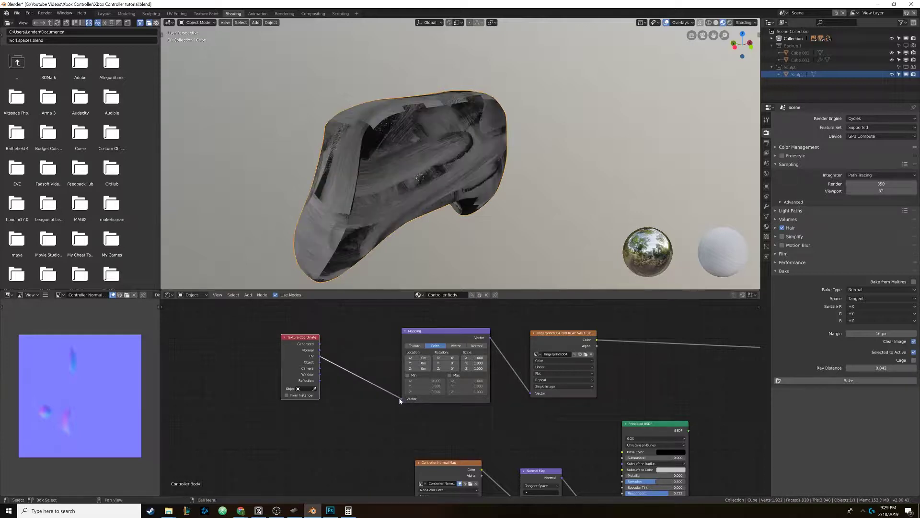
Set the Mapping node's scale to 3 on all axes and check the fingerprint size on the body
scroll(403, 400, "right", 1, "ctrl")
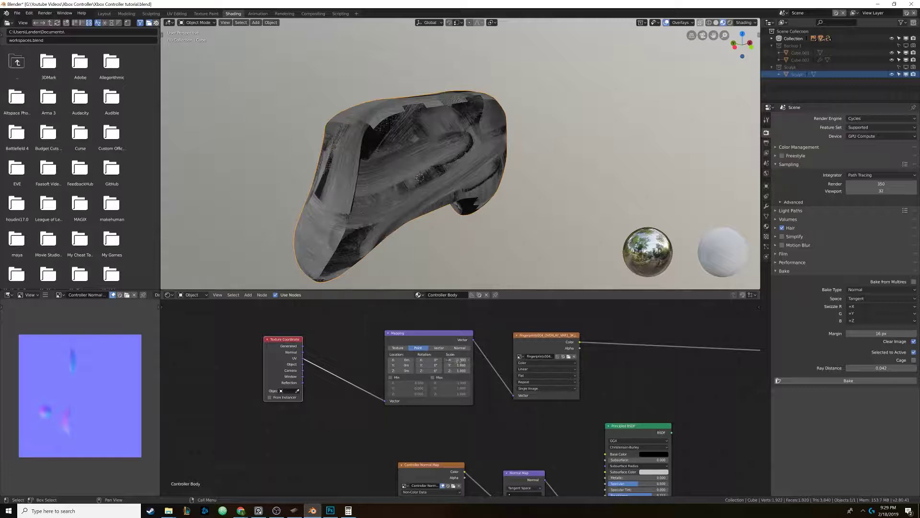
type("3")
key("Return")
type("3")
key("Return")
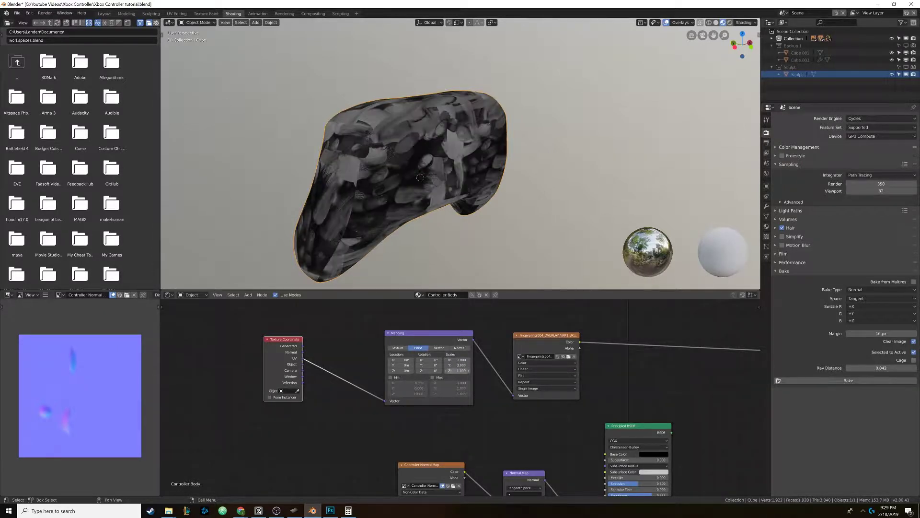
middle_click_drag(400, 273, 387, 232)
Set the Mapping node's scale to 2 on all axes and check the fingerprint pattern on the body
type("2")
key("Return")
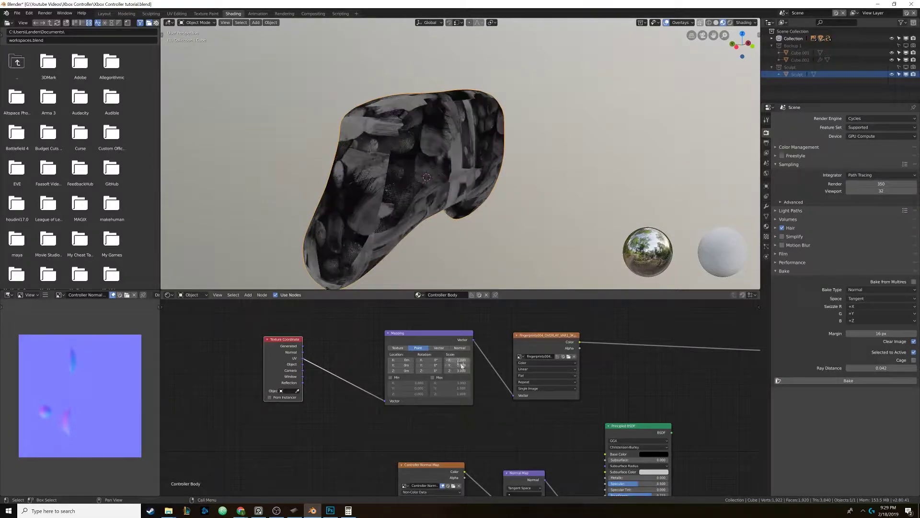
left_click(461, 367)
type("2")
key("Return")
middle_click_drag(422, 216, 383, 177)
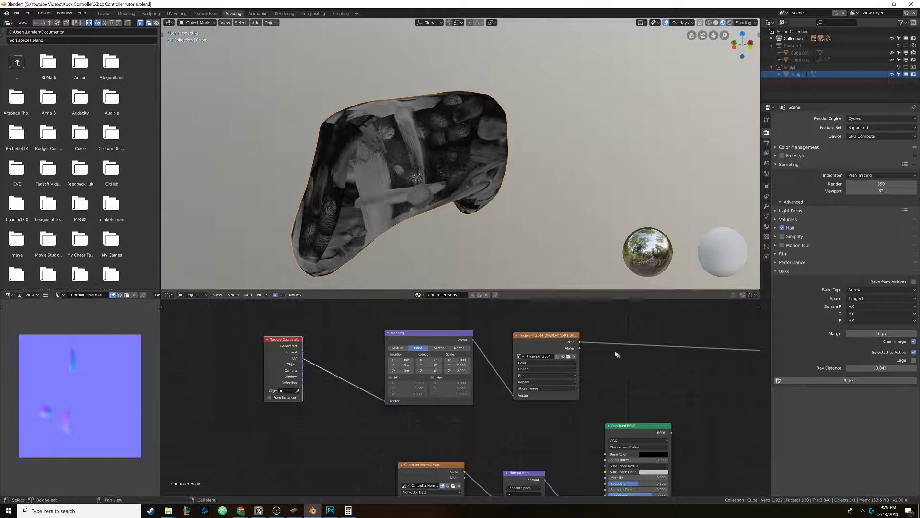
Connect the Principled BSDF to the Material Output in place of the fingerprint texture preview
middle_click_drag(616, 353, 514, 338)
scroll(514, 338, "down", 3)
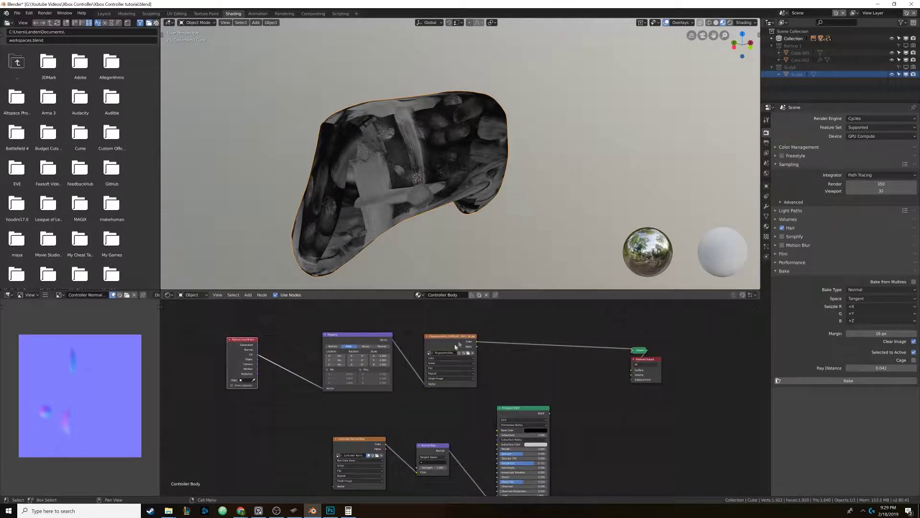
left_click_drag(451, 340, 442, 339)
middle_click_drag(518, 347, 515, 326)
left_click(526, 390, "ctrl+shift")
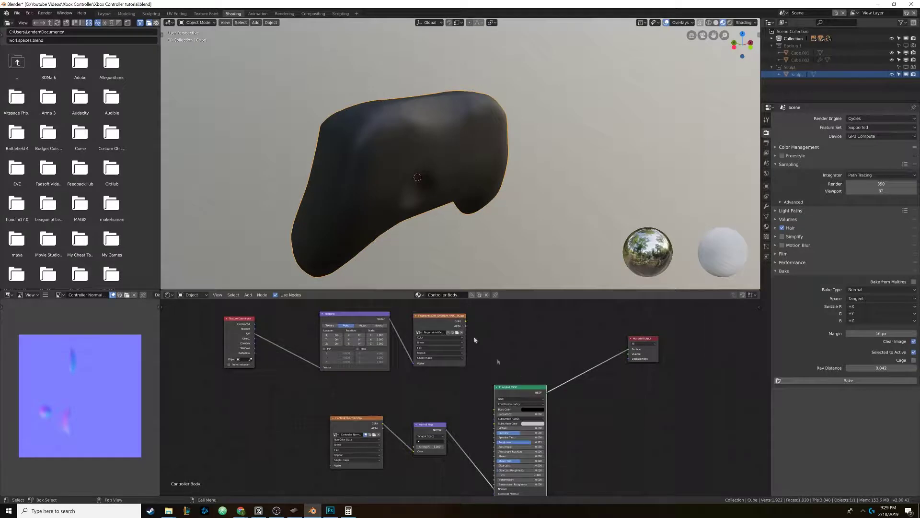
middle_click_drag(521, 377, 474, 381)
scroll(474, 380, "up", 2)
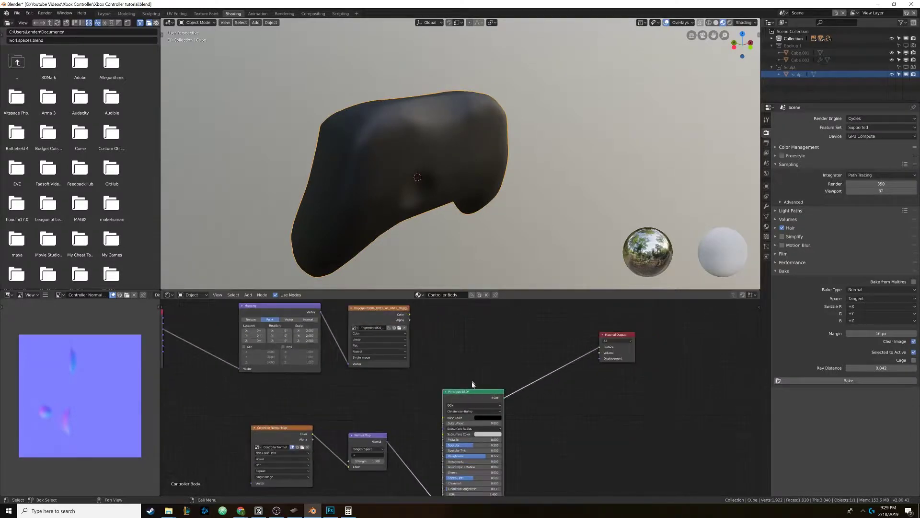
Insert a Mix Shader between the Principled BSDF and the Material Output, with the Principled BSDF feeding its second Shader input
middle_click_drag(480, 341, 441, 365)
scroll(460, 365, "up", 1)
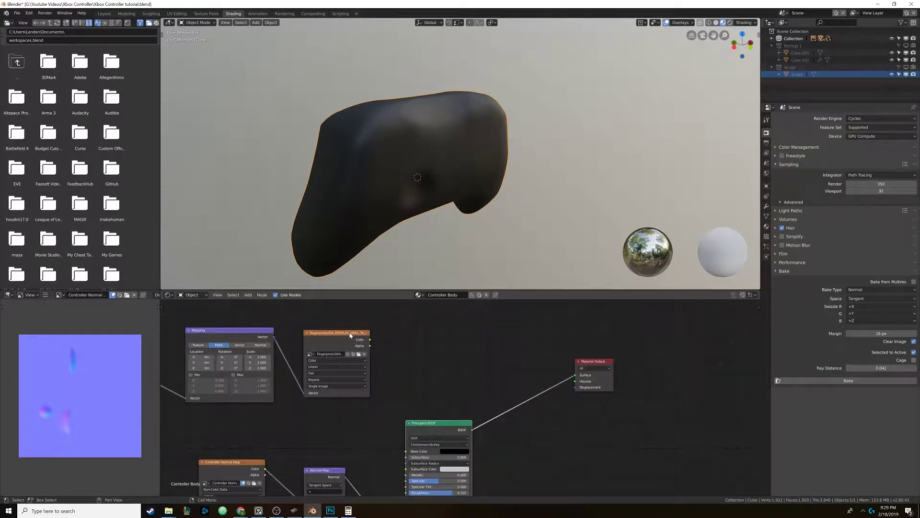
left_click_drag(350, 336, 358, 376)
middle_click_drag(471, 355, 490, 394)
key("shift+a")
type("mix")
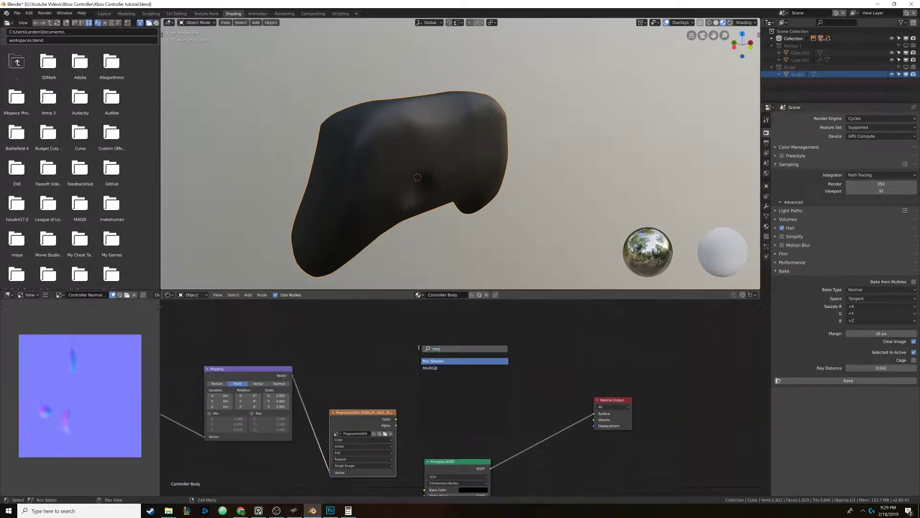
key("Return")
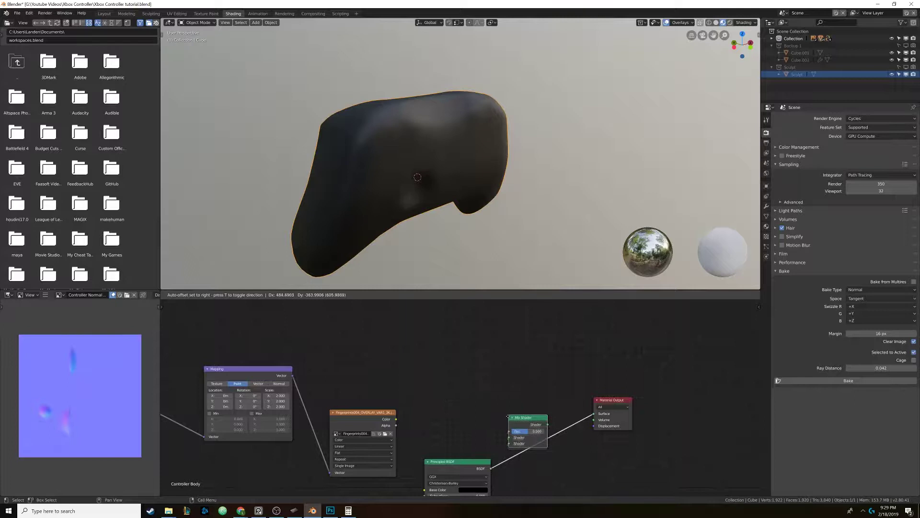
left_click(506, 420)
left_click_drag(513, 439, 513, 445)
Connect the fingerprint texture's Color to the Mix Shader's Fac input and set the texture's color space to Non-Color Data
left_click_drag(396, 419, 512, 434)
left_click(350, 440)
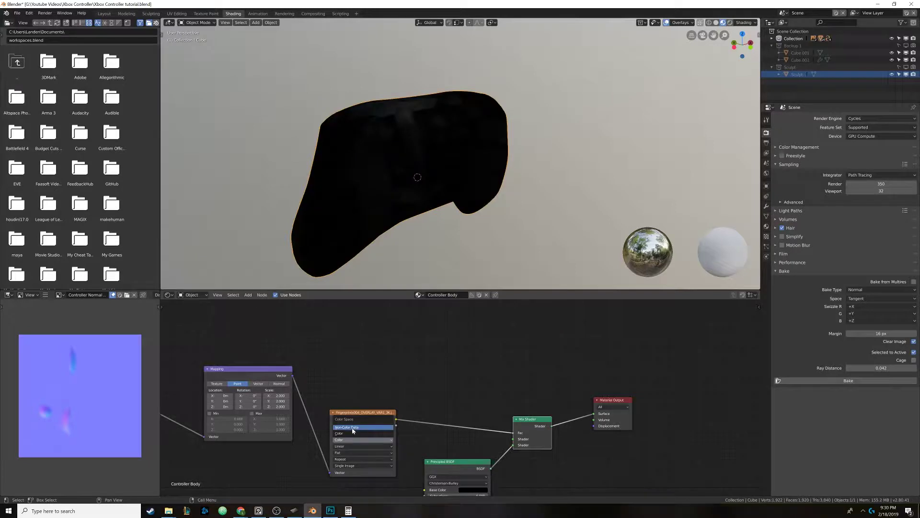
left_click(353, 430)
middle_click_drag(482, 371, 459, 338)
scroll(439, 367, "up", 1)
scroll(440, 344, "up", 1)
middle_click_drag(405, 257, 434, 226)
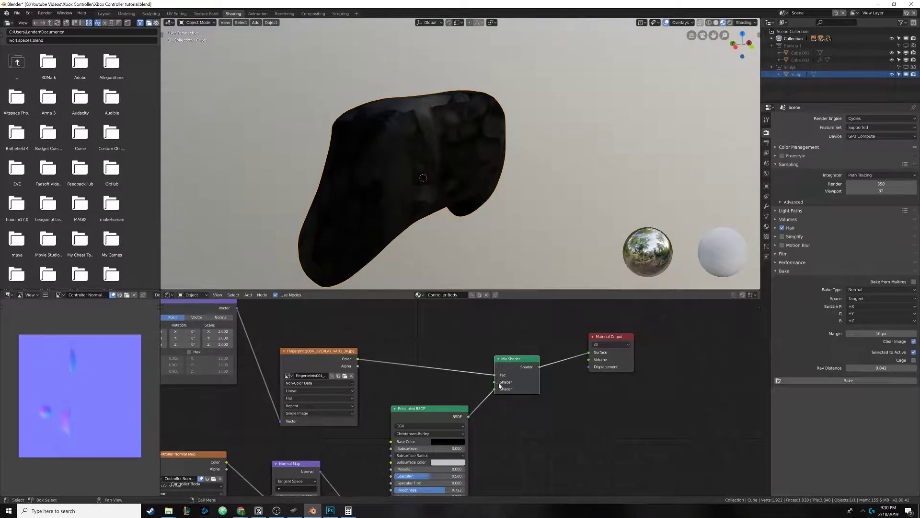
left_click_drag(495, 392, 494, 389)
middle_click_drag(444, 212, 445, 232)
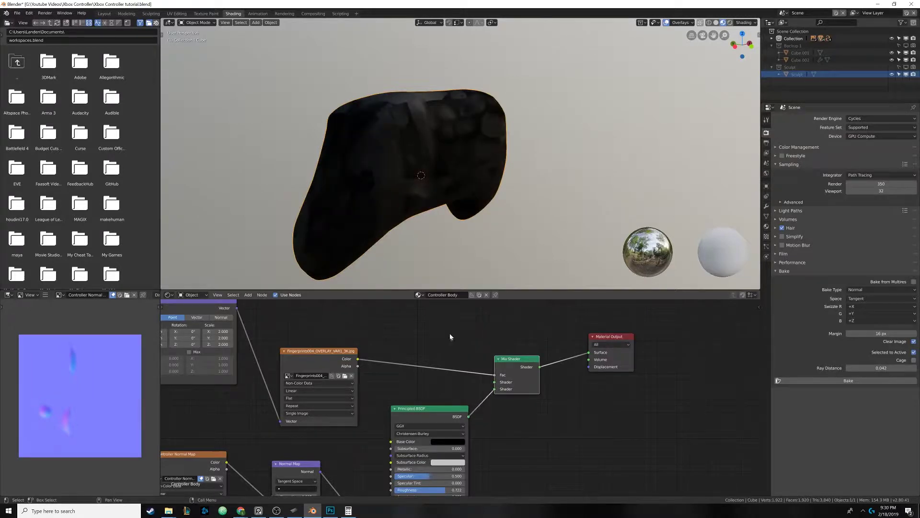
scroll(450, 337, "up", 2, "shift")
key("shift+a")
left_click(434, 344)
type("d")
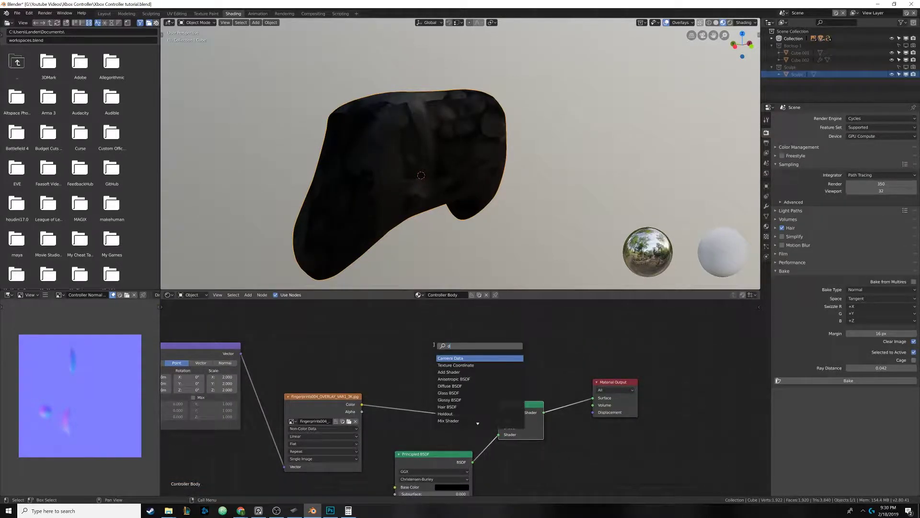
type("iff")
key("Return")
left_click(446, 361)
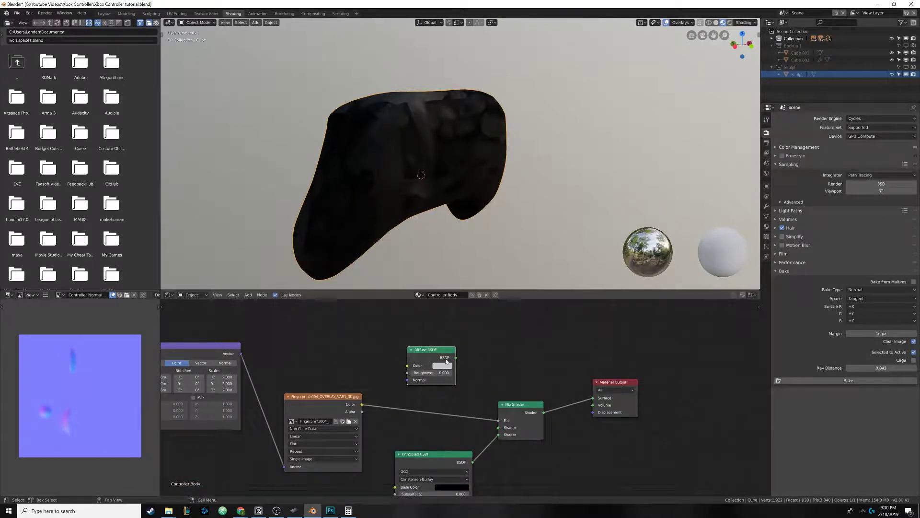
left_click_drag(456, 358, 481, 380)
key("x")
key("shift+a")
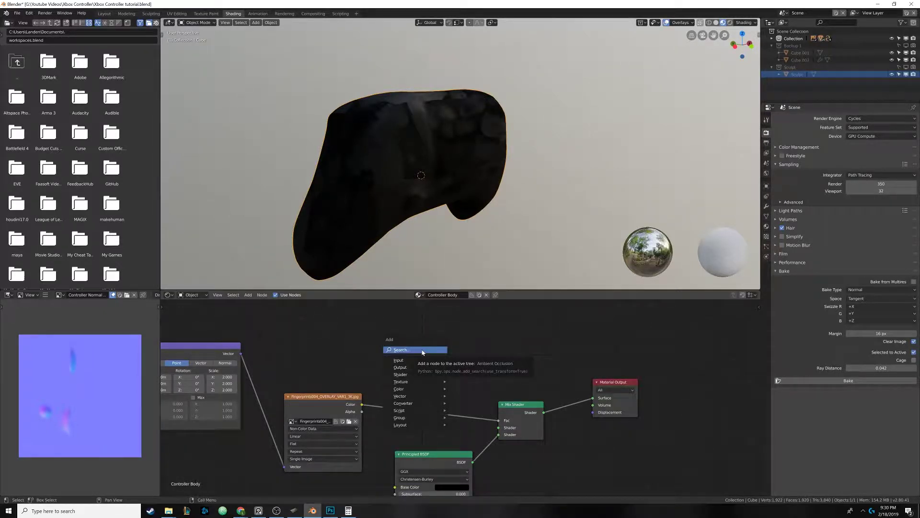
left_click(422, 350)
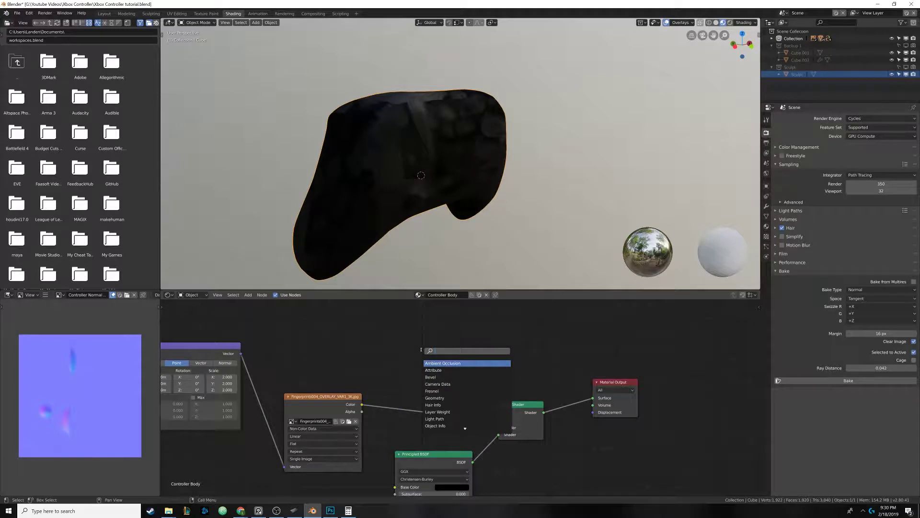
type("pr")
key("Return")
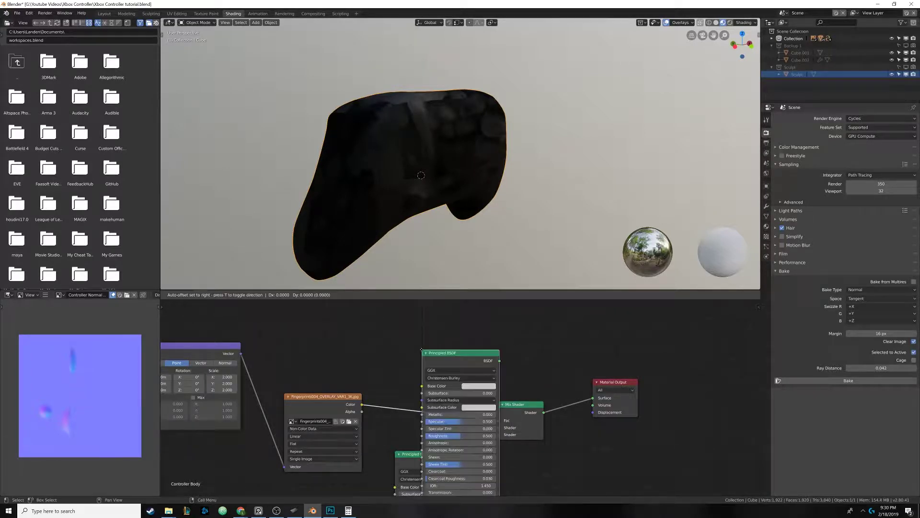
left_click(668, 328)
scroll(572, 385, "down", 1)
scroll(572, 385, "down", 4)
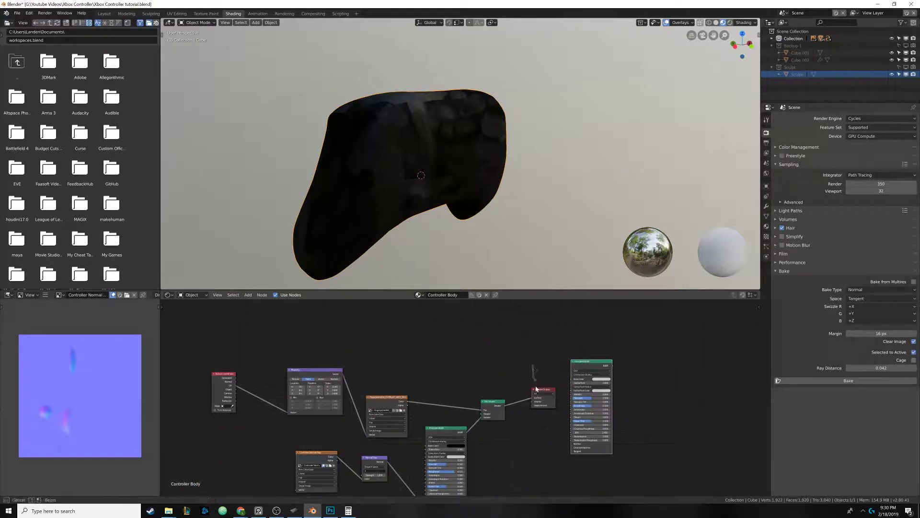
middle_click_drag(511, 358, 523, 379)
left_click_drag(594, 381, 493, 435)
left_click(479, 330)
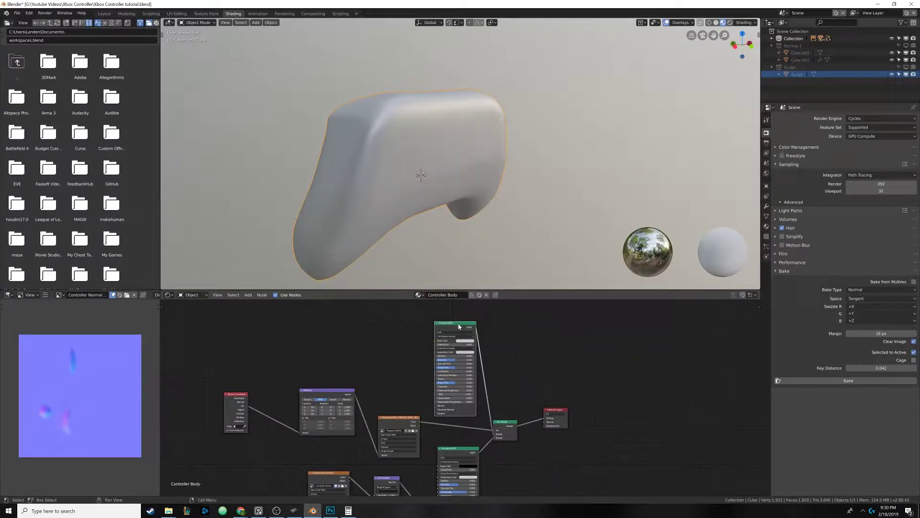
key("x")
Duplicate the existing Principled BSDF above the fingerprint texture and connect the copy to the Mix Shader's first Shader input
middle_click_drag(470, 403, 469, 381)
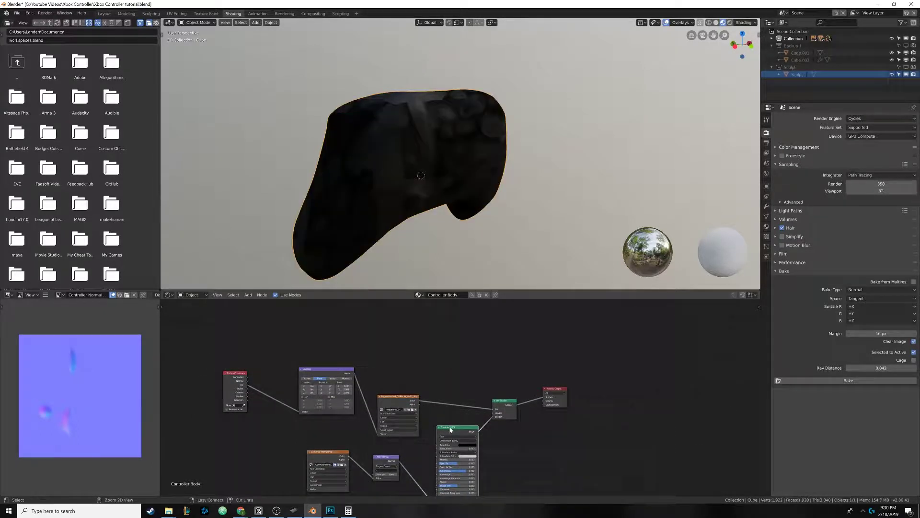
key("shift+d")
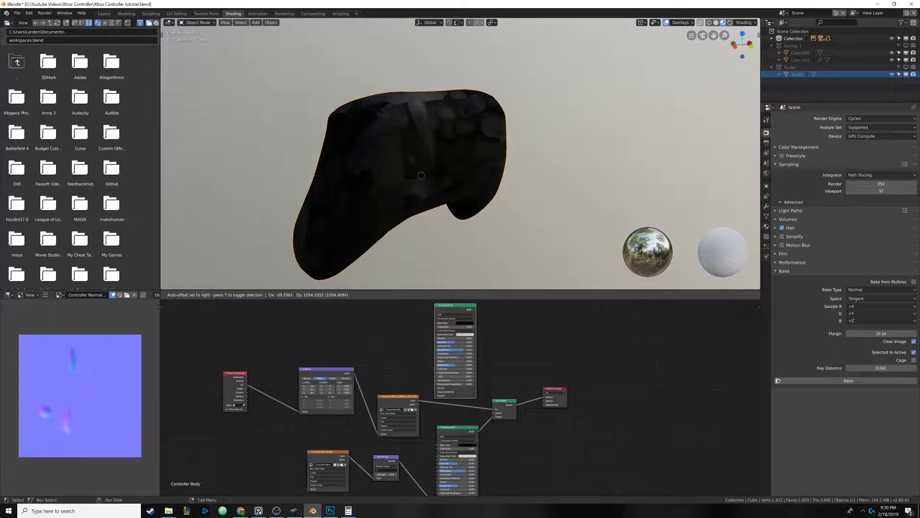
left_click(476, 311)
left_click_drag(476, 308, 494, 413)
Set the duplicated Principled BSDF's Roughness to 1.000 and check the body from another angle
middle_click_drag(497, 357, 493, 375)
scroll(492, 375, "up", 3)
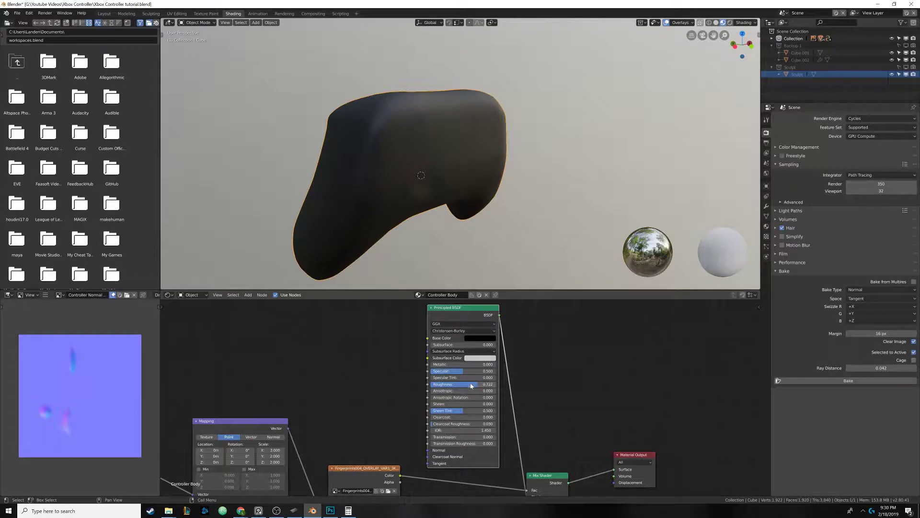
left_click_drag(476, 387, 496, 384)
middle_click_drag(426, 215, 429, 185)
Swap the two Principled BSDF connections on the Mix Shader's Shader inputs and inspect the body's surface up close
middle_click_drag(528, 476, 518, 421)
left_click_drag(516, 441, 517, 449)
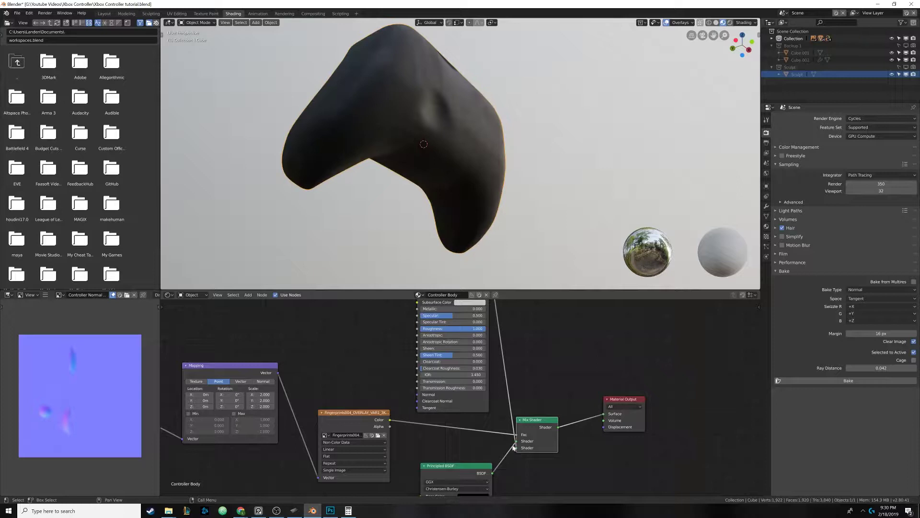
middle_click_drag(441, 193, 445, 226)
scroll(441, 220, "up", 5)
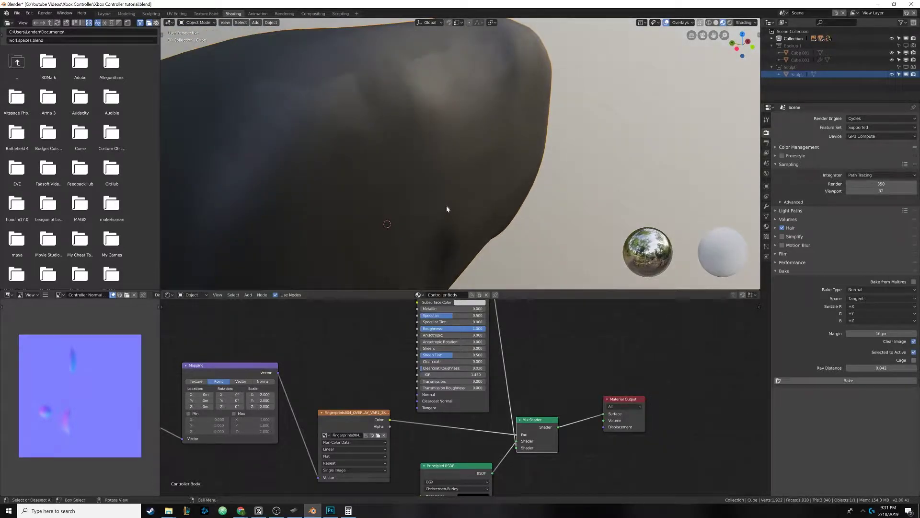
mouse_move(447, 208)
middle_mouse_down()
mouse_move(409, 224)
mouse_move(401, 185)
mouse_move(421, 211)
middle_mouse_up()
scroll(500, 341, "down", 1)
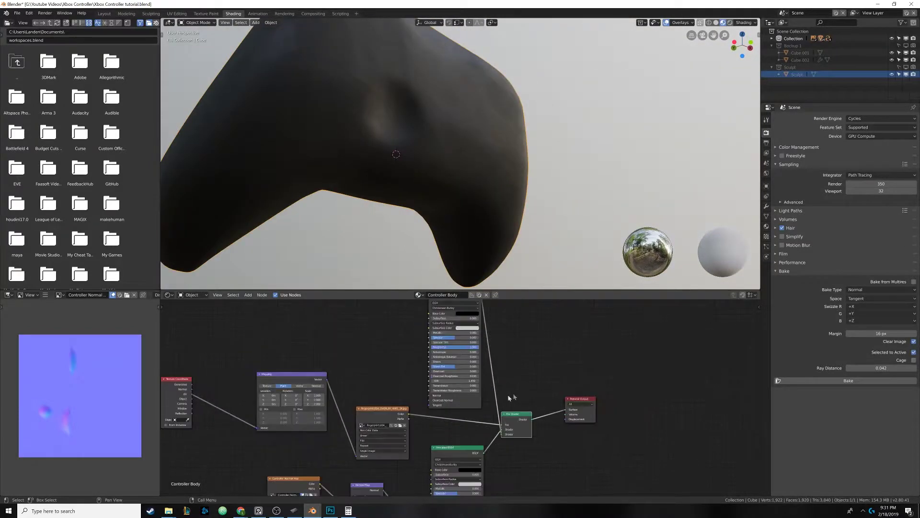
scroll(510, 400, "down", 2)
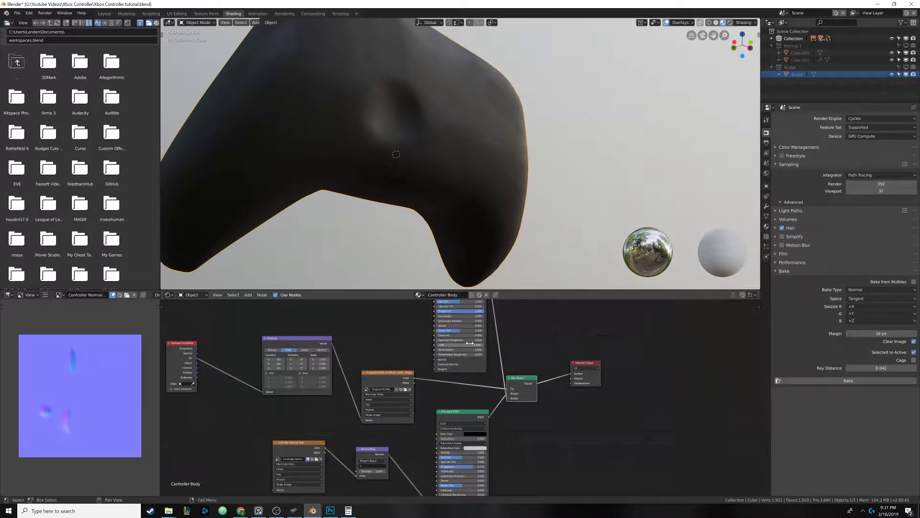
middle_click_drag(470, 344, 473, 377)
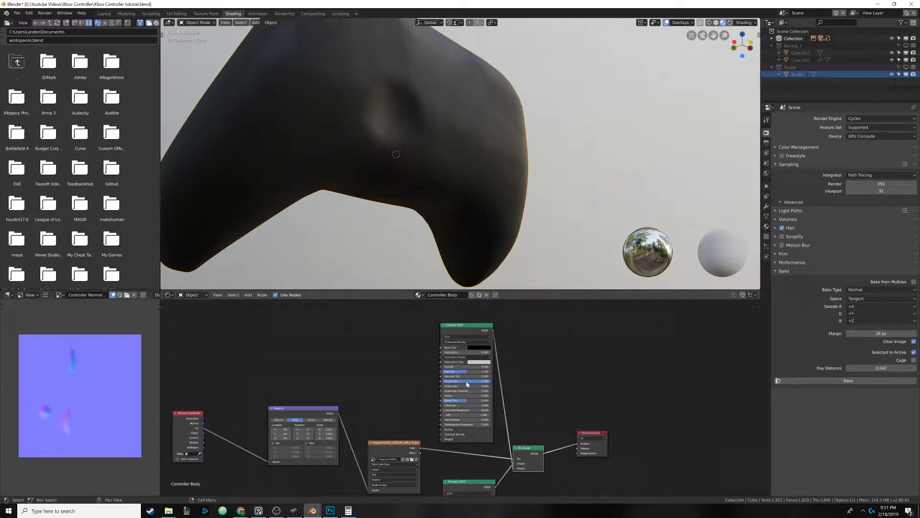
Examine the controller body's surface and the fingerprint, normal map and Principled shader connections feeding the Mix Shader
middle_click_drag(433, 160, 448, 175)
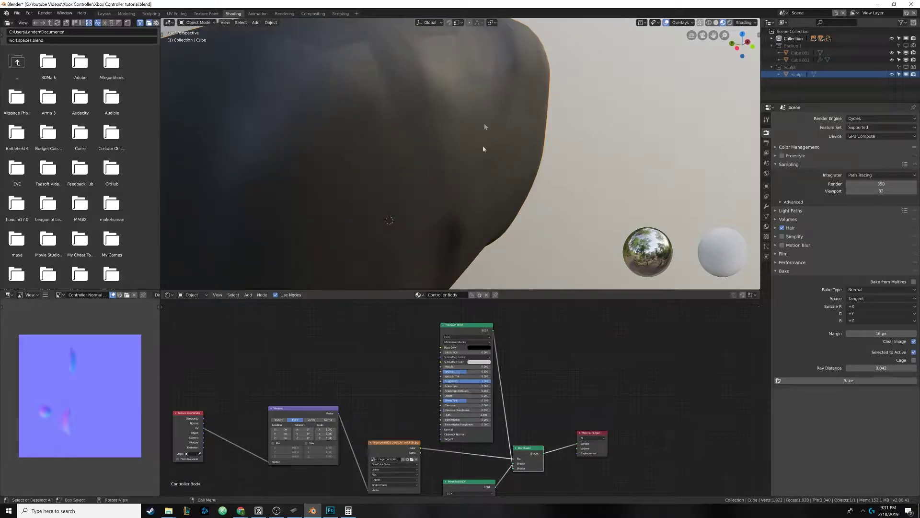
middle_click_drag(524, 477, 509, 366)
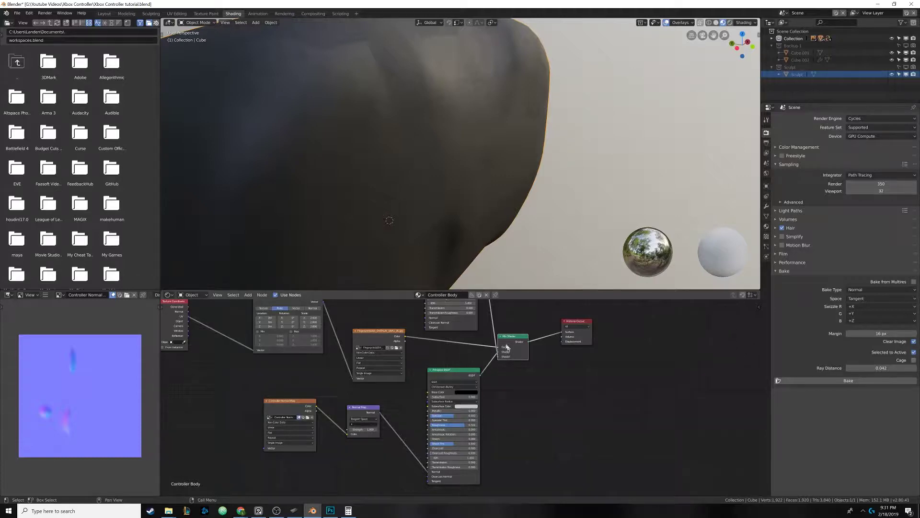
left_click_drag(497, 360, 497, 357)
middle_click_drag(358, 351, 385, 372)
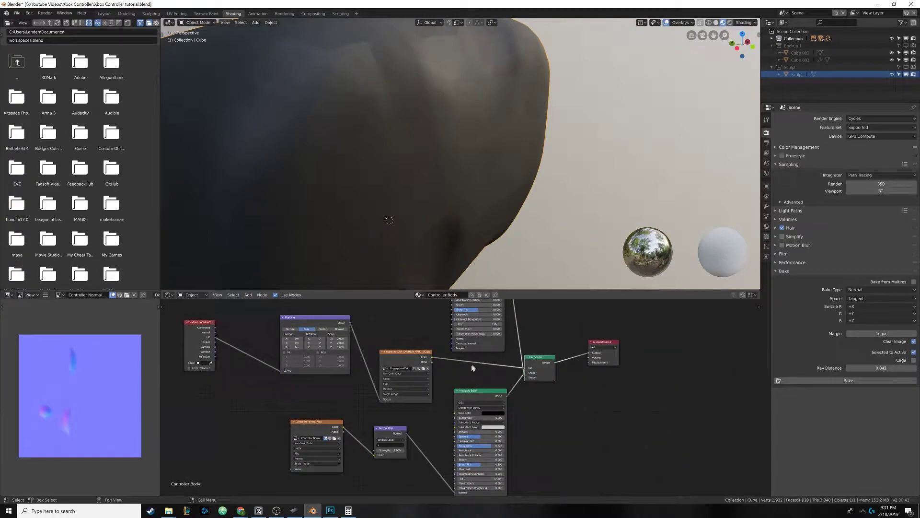
middle_click_drag(472, 368, 468, 410)
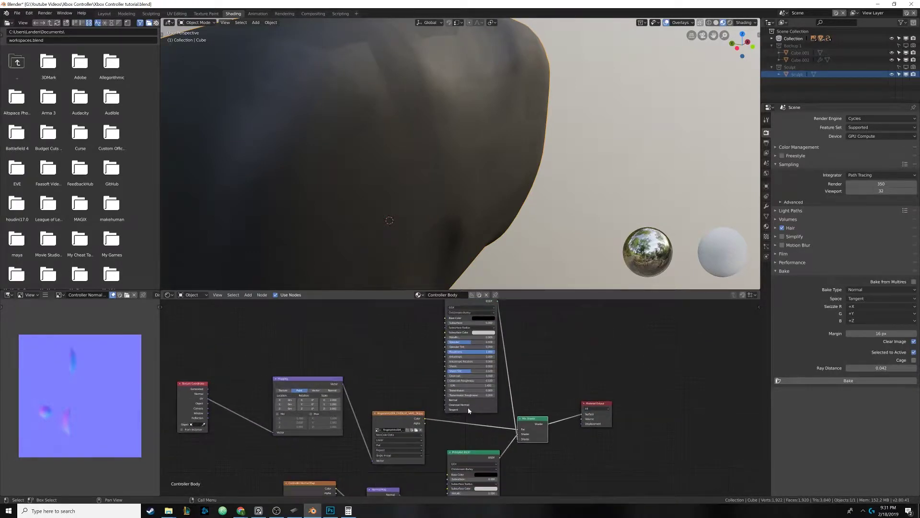
scroll(448, 190, "down", 2)
middle_click_drag(447, 188, 442, 168)
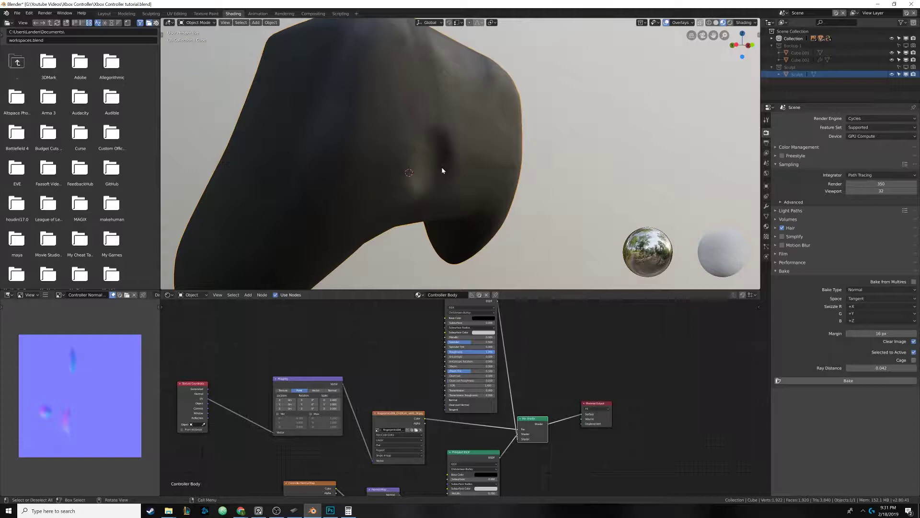
Reveal all hidden controller parts and hide the two reference image empties around the model
key("alt+h")
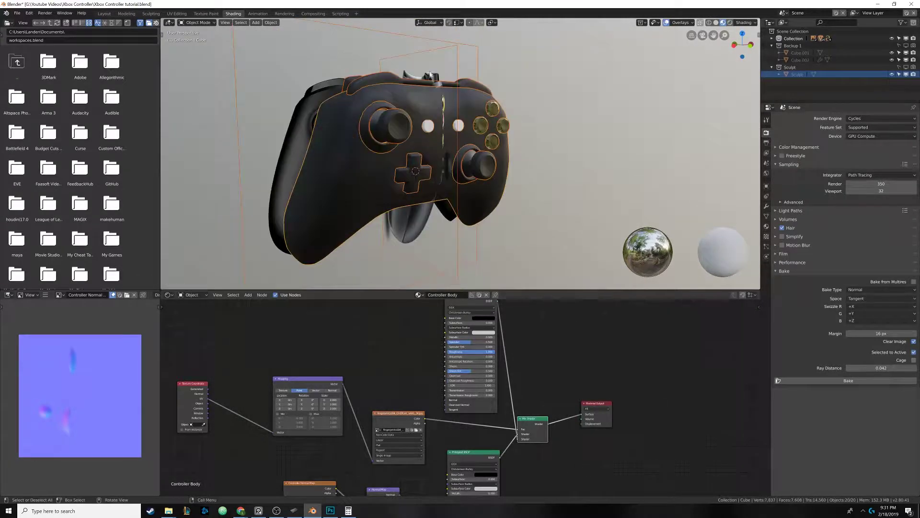
left_click(435, 62)
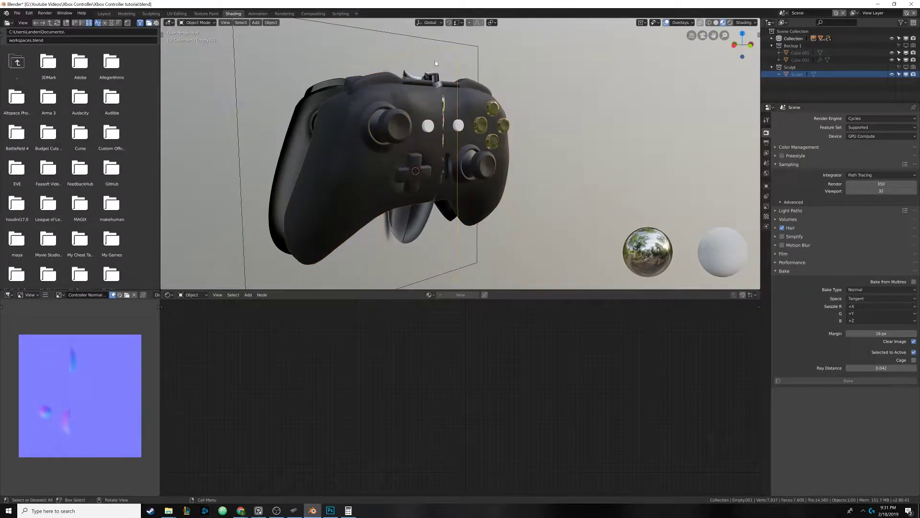
key("h")
left_click(438, 68)
key("h")
middle_click_drag(446, 101, 468, 147)
scroll(456, 144, "up", 3)
scroll(455, 144, "up", 3)
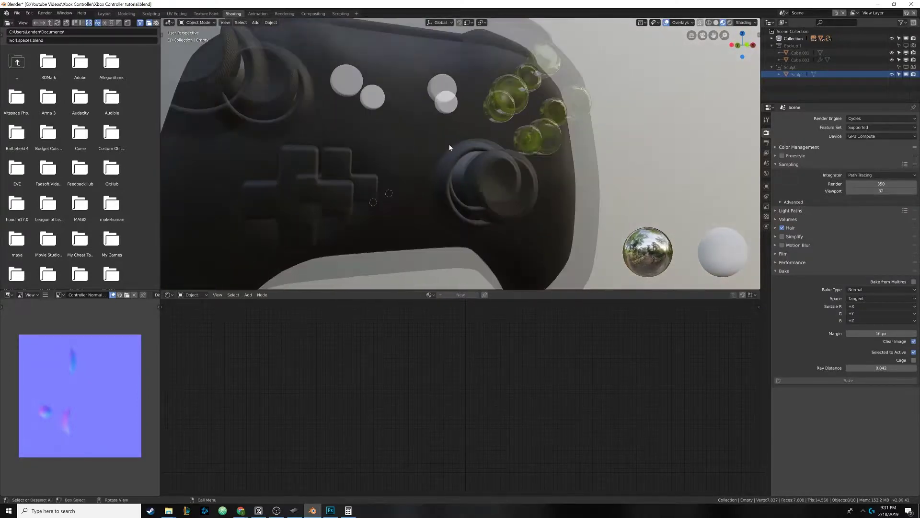
scroll(449, 147, "down", 4)
middle_click_drag(450, 147, 404, 167)
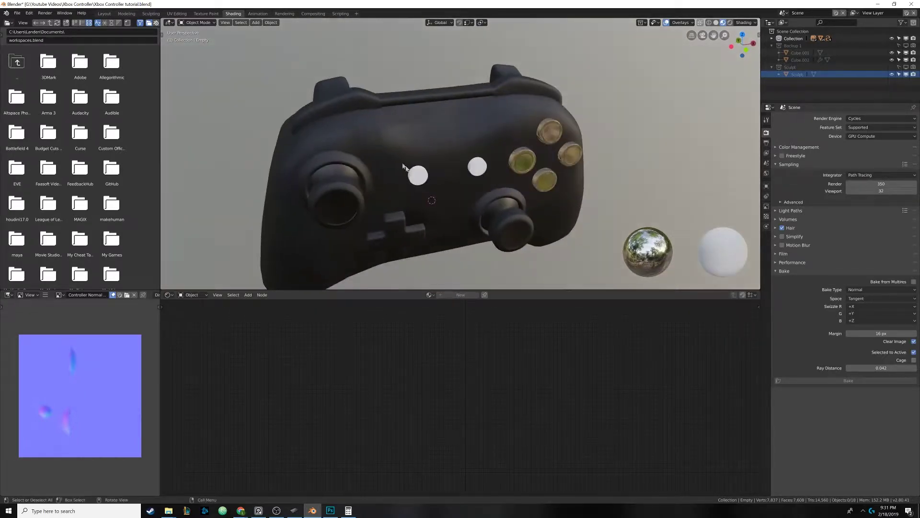
Check the black plastic parts up close and select the ring around the right thumbstick
left_click(364, 102)
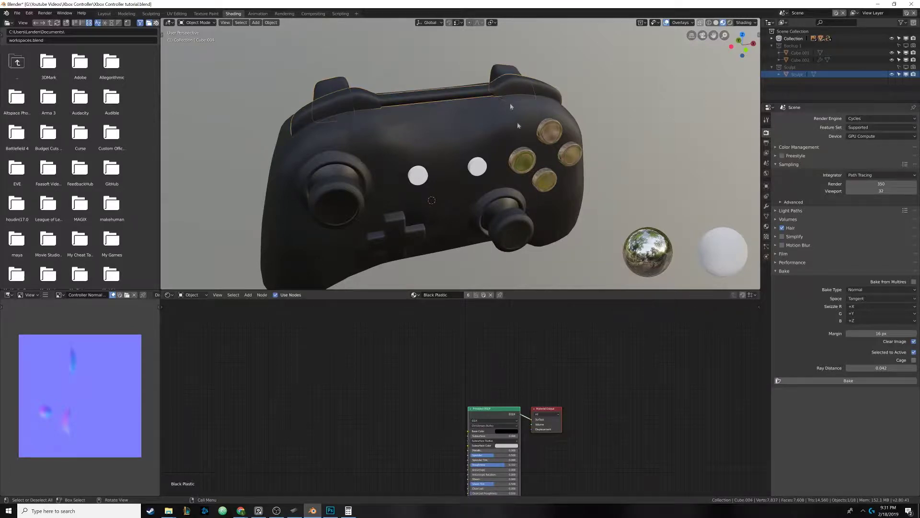
middle_click_drag(507, 88, 504, 127)
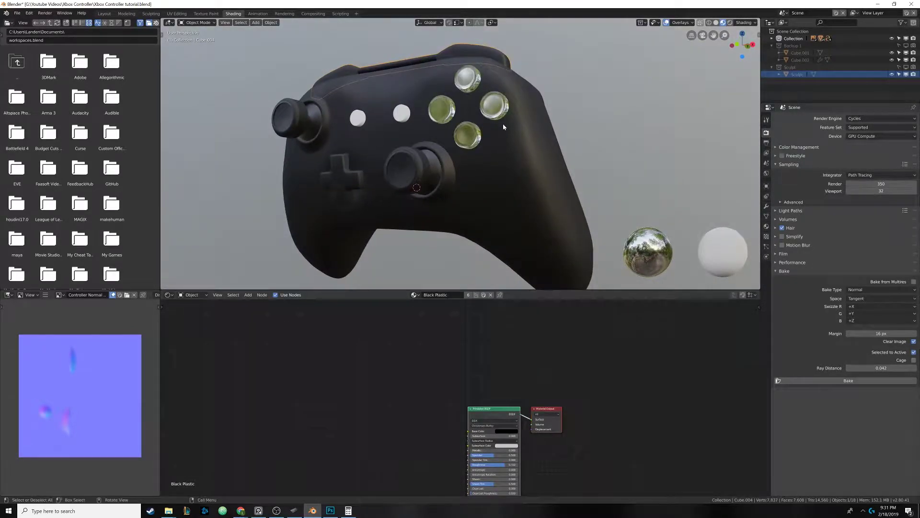
scroll(470, 165, "up", 5)
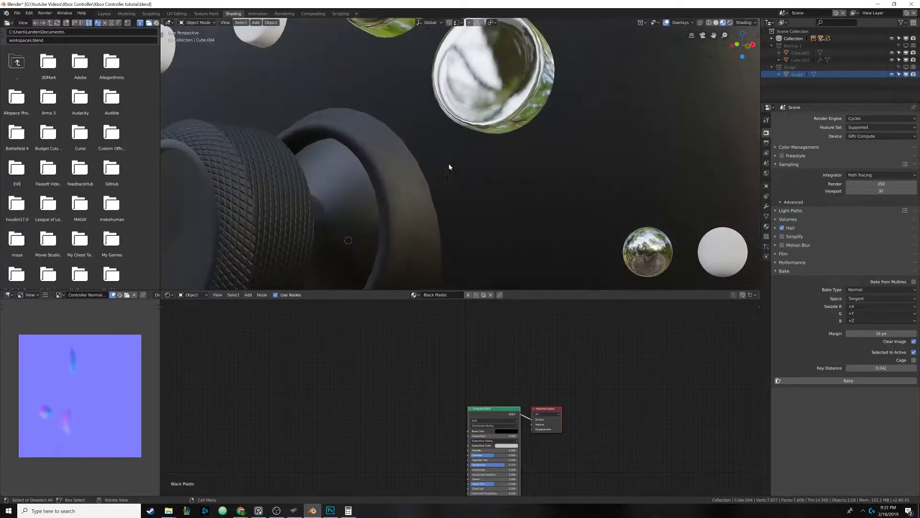
middle_click_drag(450, 166, 442, 170)
left_click(430, 175)
scroll(456, 193, "down", 5)
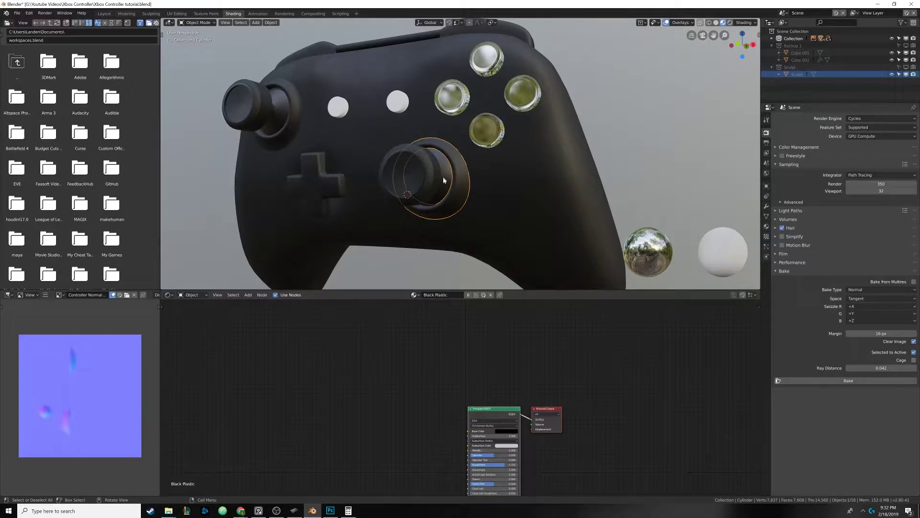
Switch to solid shading in the Layout workspace and open the right thumbstick ring's mesh for editing with nothing selected
left_click(717, 23)
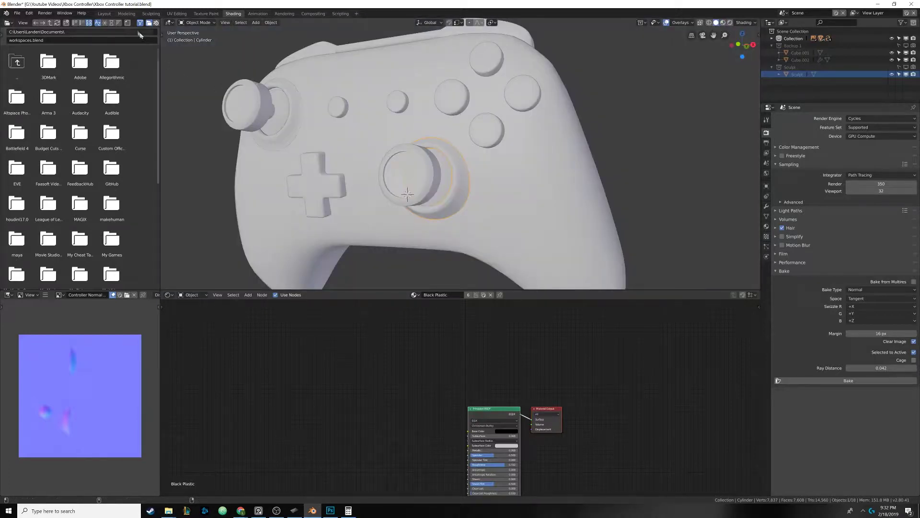
left_click(105, 14)
mouse_move(353, 175)
middle_mouse_down("shift")
mouse_move(341, 143)
mouse_move(335, 191)
mouse_move(307, 211)
mouse_move(336, 178)
mouse_move(306, 170)
mouse_move(298, 184)
mouse_move(336, 192)
middle_mouse_up("shift")
scroll(343, 160, "up", 6)
key("Tab")
key("alt+a")
scroll(331, 191, "up", 3)
middle_click_drag(351, 320, 498, 287)
middle_click_drag(421, 132, 422, 235)
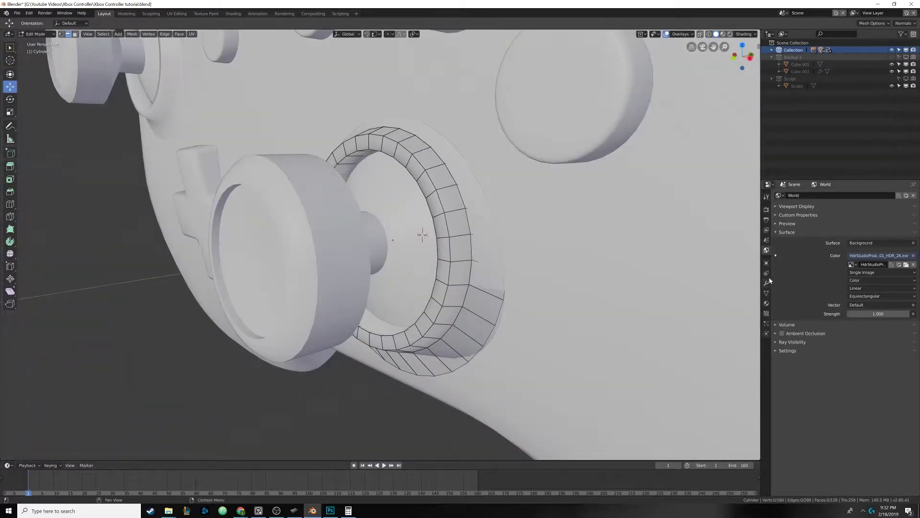
Enable Auto Smooth for the right thumbstick ring's normals and set the angle to 180°
left_click(767, 263)
left_click(766, 293)
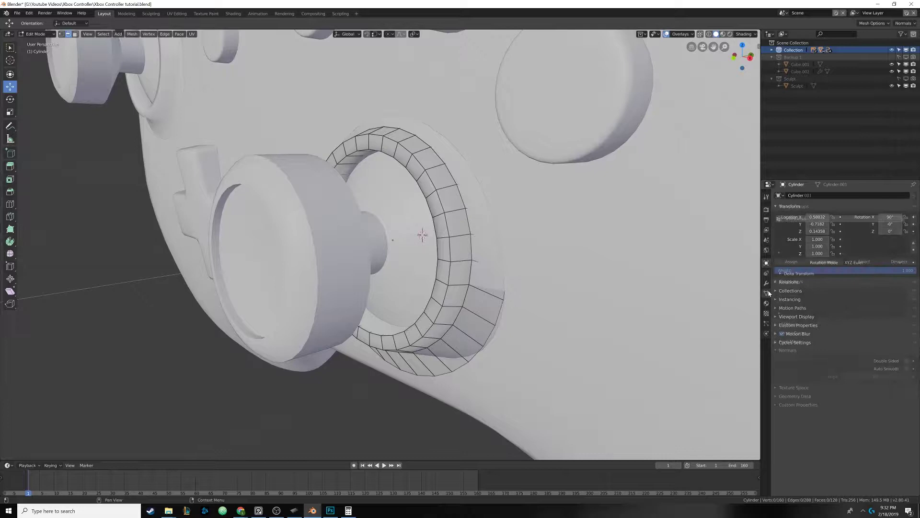
left_click(906, 369)
key("Tab")
mouse_move(442, 215)
middle_mouse_down()
mouse_move(443, 179)
mouse_move(441, 214)
middle_mouse_up()
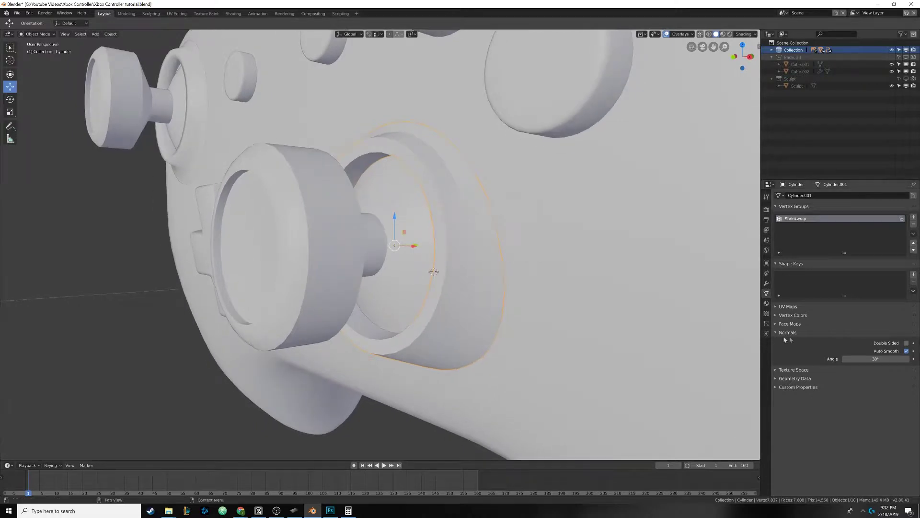
left_click_drag(850, 359, 878, 359)
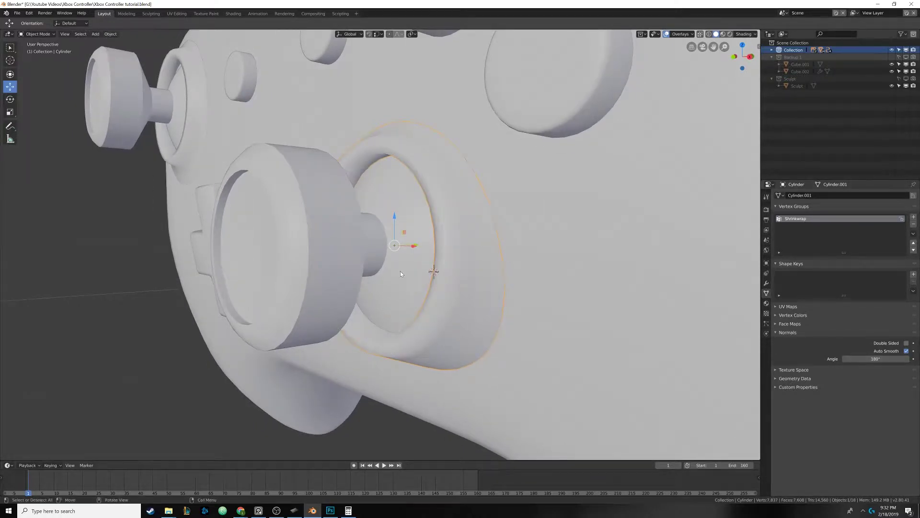
Mark the two inner rim edge loops of the right thumbstick ring as sharp and return to Object Mode
key("Tab")
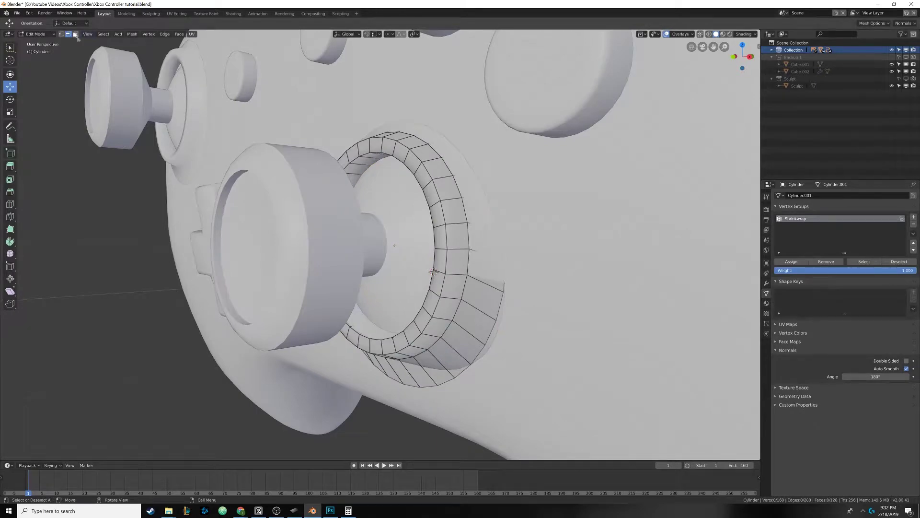
left_click(434, 271, "alt")
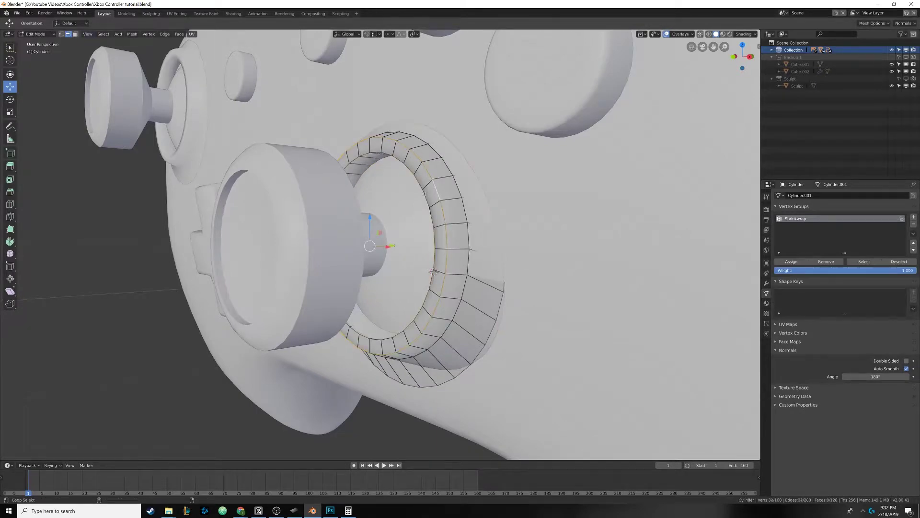
left_click(434, 271, "alt+shift")
middle_click_drag(433, 272, 363, 271)
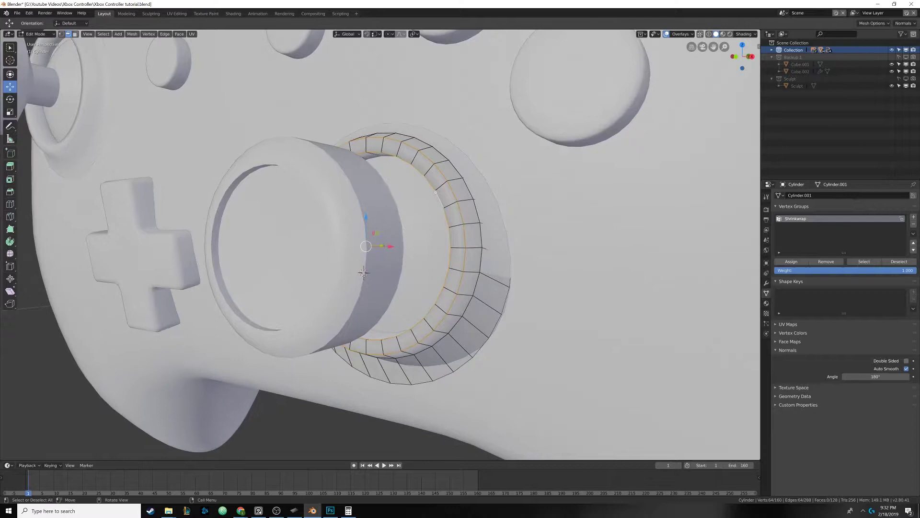
key("u")
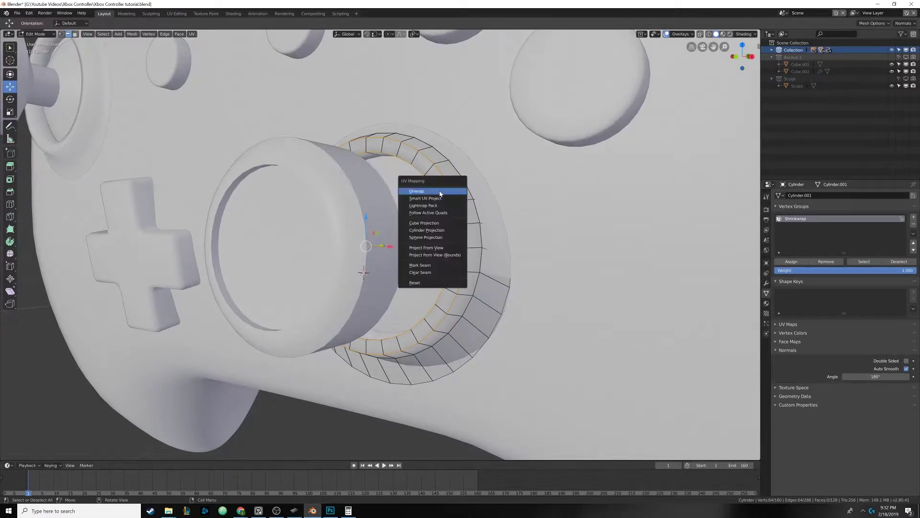
left_click(442, 191)
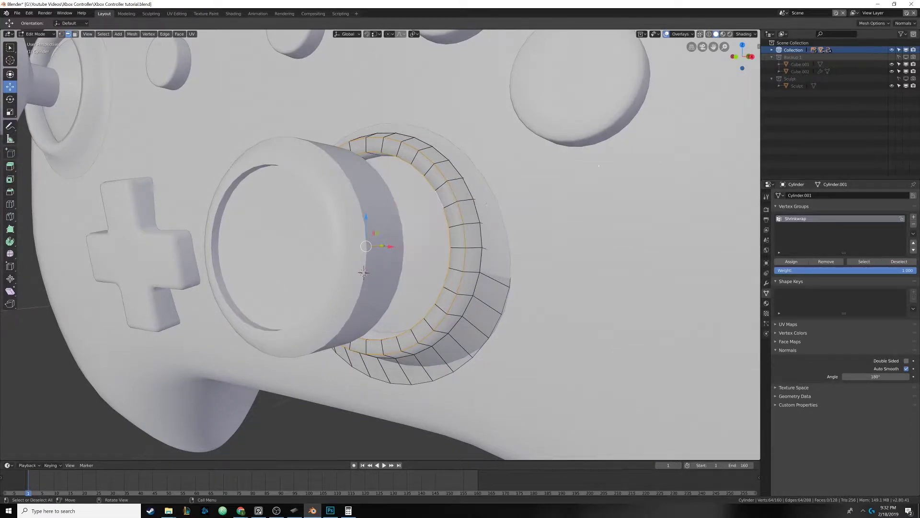
left_click(166, 34)
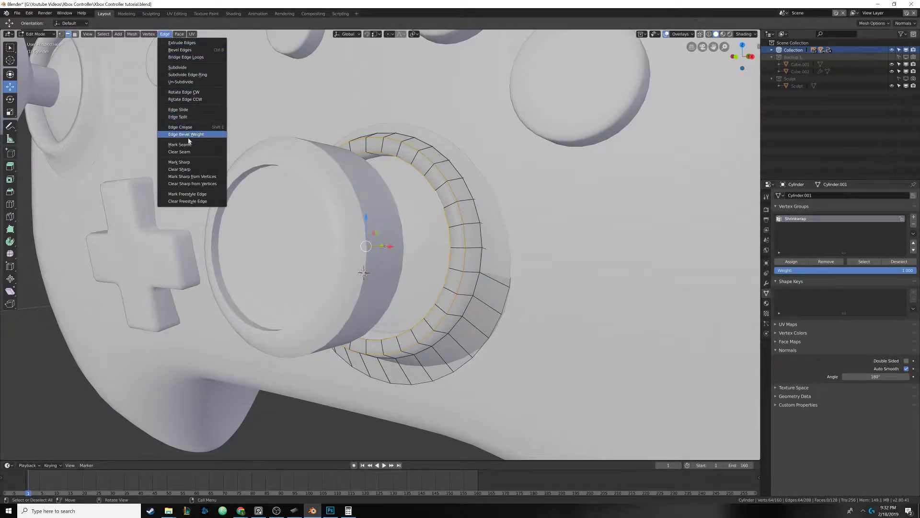
left_click(173, 163)
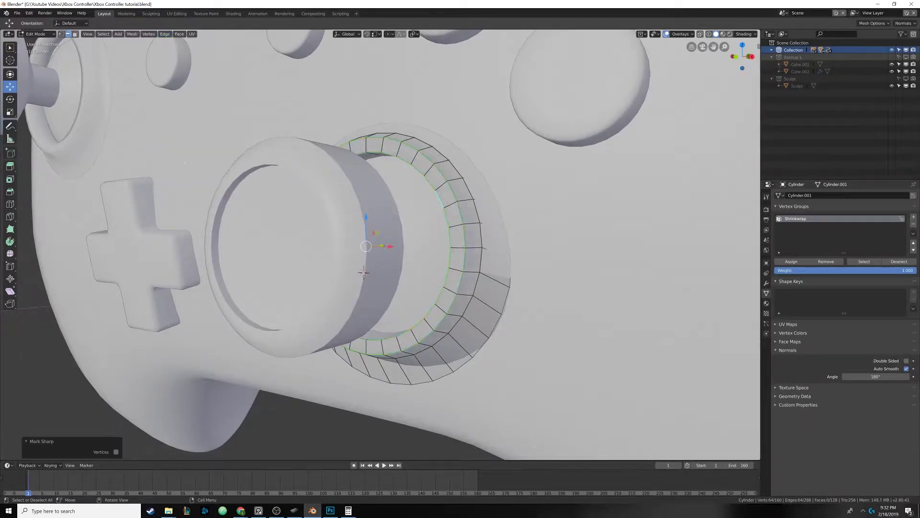
middle_click_drag(369, 269, 322, 179)
key("Tab")
middle_click_drag(347, 132, 383, 215)
Enable Auto Smooth on the left thumbstick's ring with an angle of 180°
left_click(268, 134)
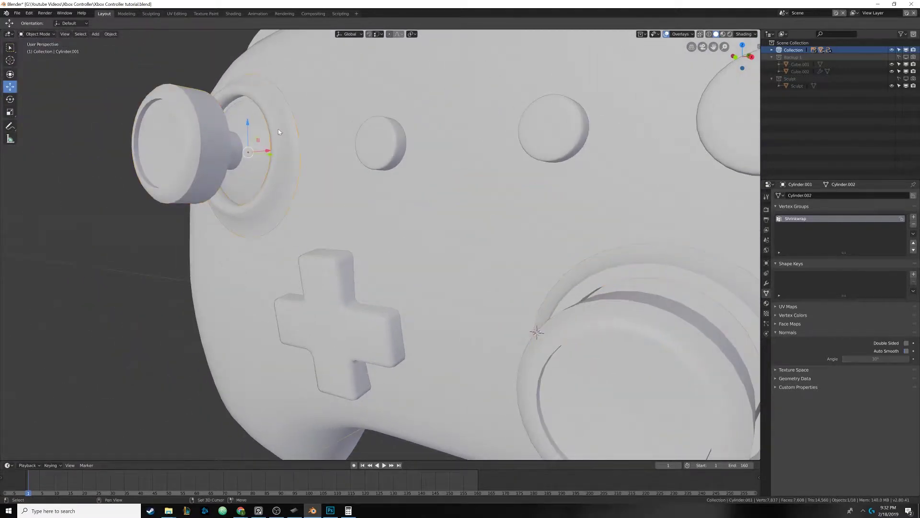
middle_click_drag(269, 134, 535, 275)
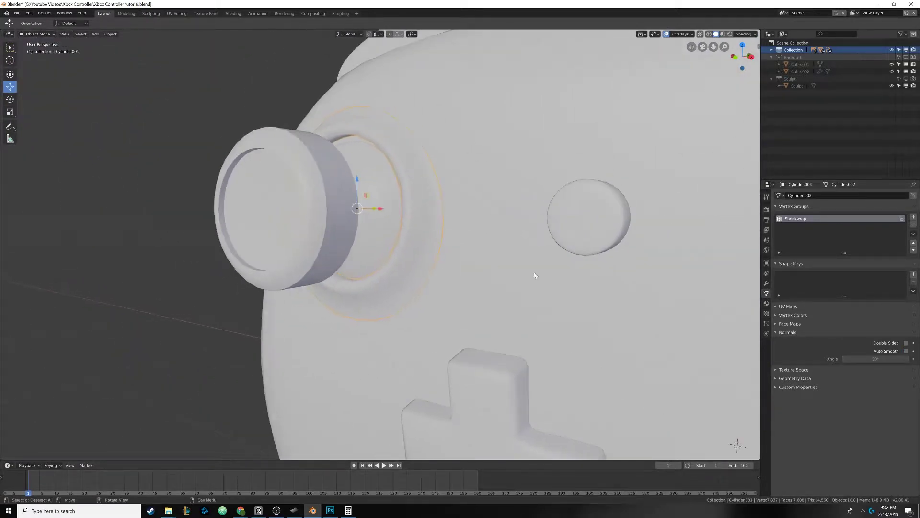
left_click(906, 351)
left_click_drag(863, 359, 893, 359)
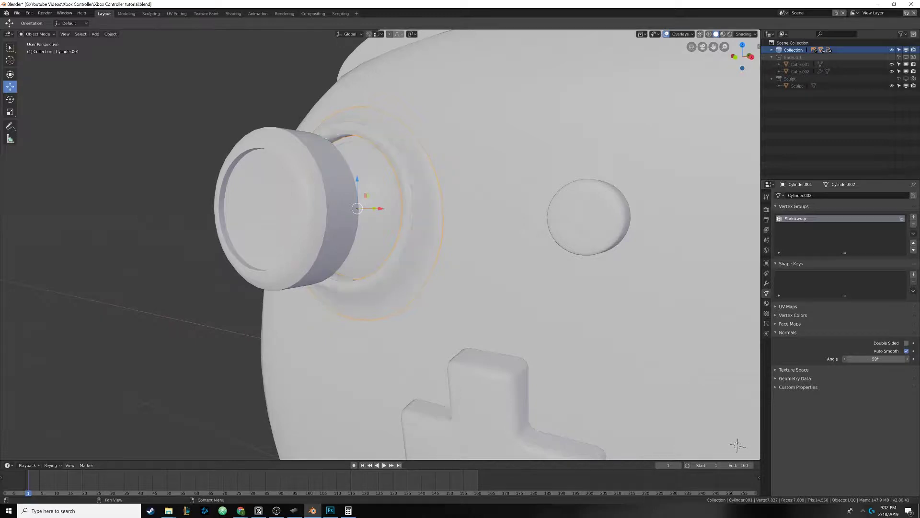
Mark the left thumbstick ring's two inner rim edge loops as sharp and leave mesh editing
key("Tab")
left_click(397, 165, "alt")
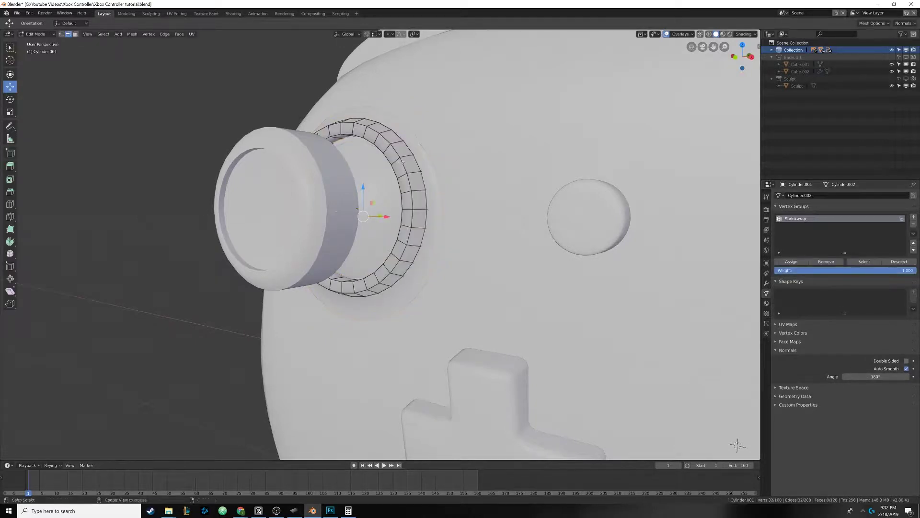
left_click(148, 34)
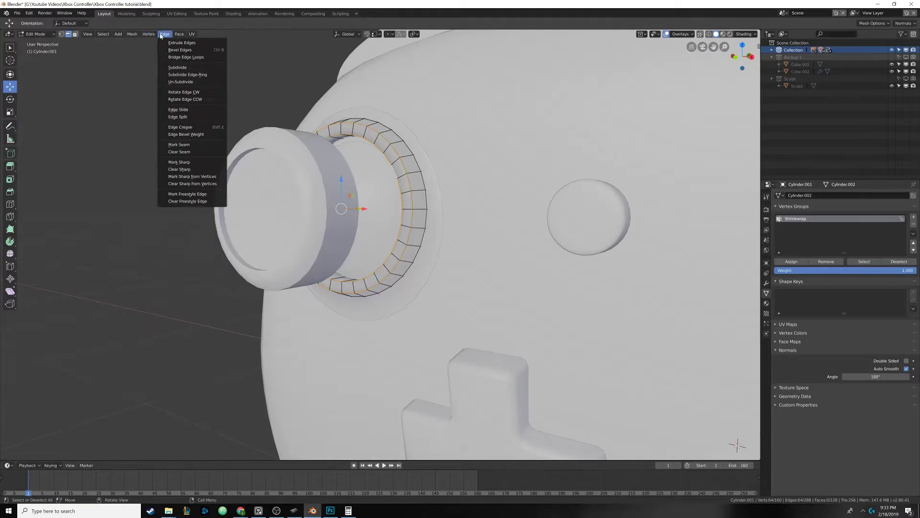
left_click(190, 161)
middle_click_drag(413, 199, 384, 207)
key("Tab")
Examine the thumbstick rings and the whole controller from several angles in rendered shading
scroll(384, 207, "down", 6)
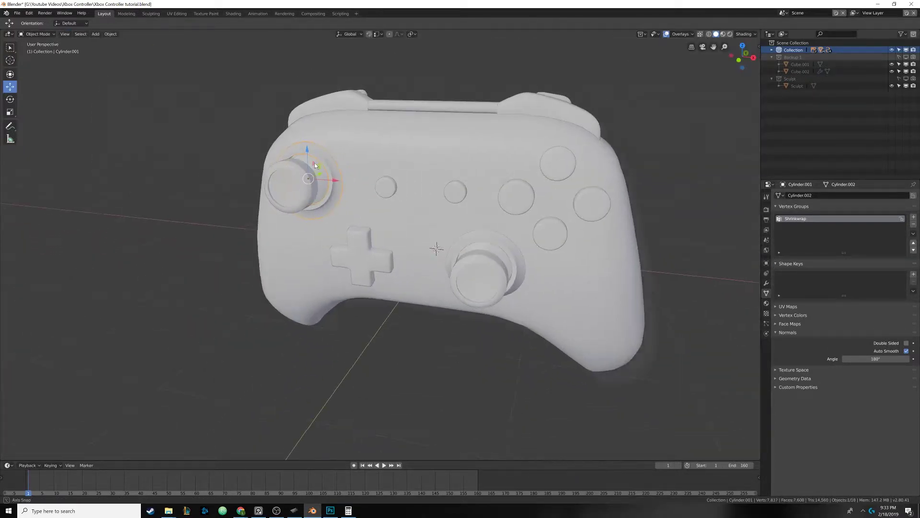
middle_click_drag(335, 168, 473, 151)
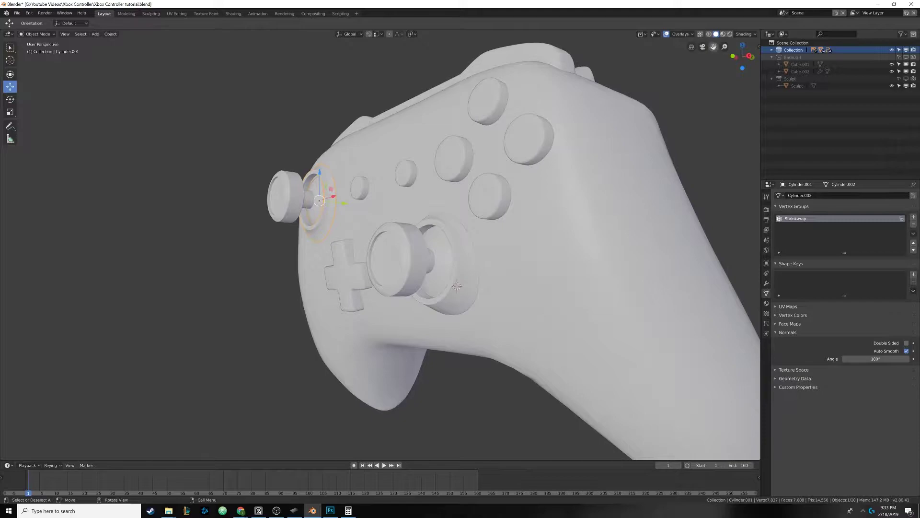
left_click(729, 34)
scroll(450, 220, "up", 3)
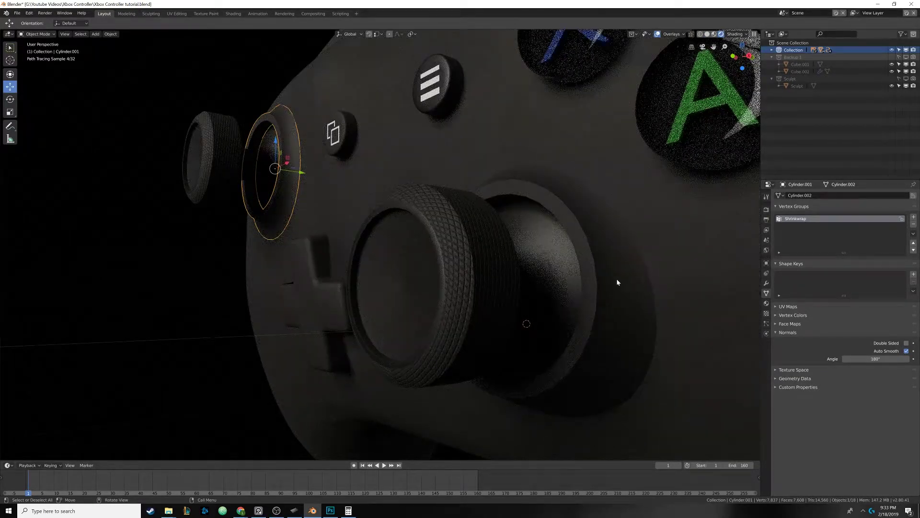
scroll(432, 249, "down", 6)
middle_click_drag(371, 246, 442, 249)
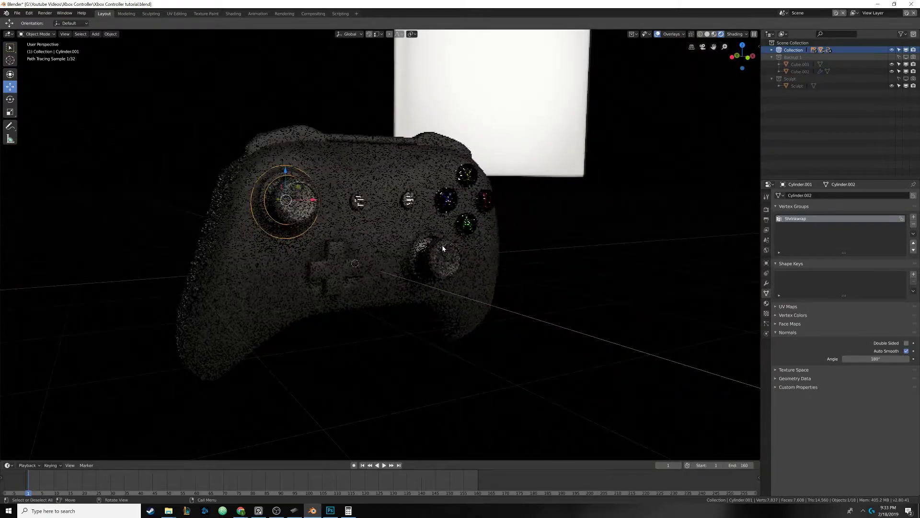
middle_click_drag(402, 180, 374, 202)
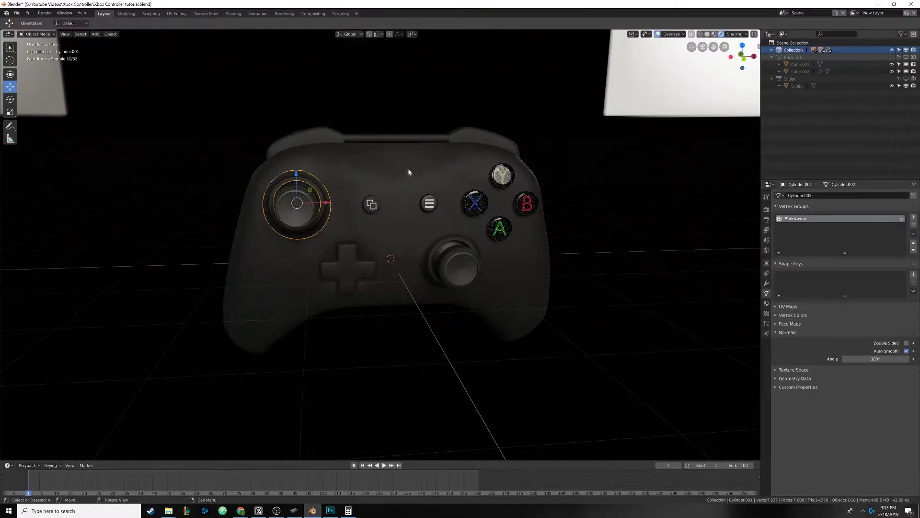
Switch the viewport to solid shading and show the controller body's full UV layout in the UV Editing workspace
middle_click_drag(404, 160, 407, 181)
key("alt+a")
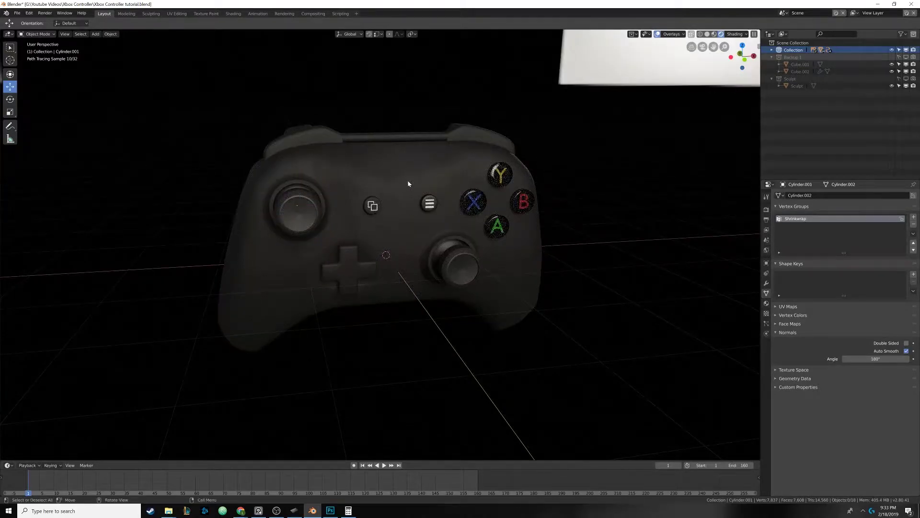
left_click(415, 174)
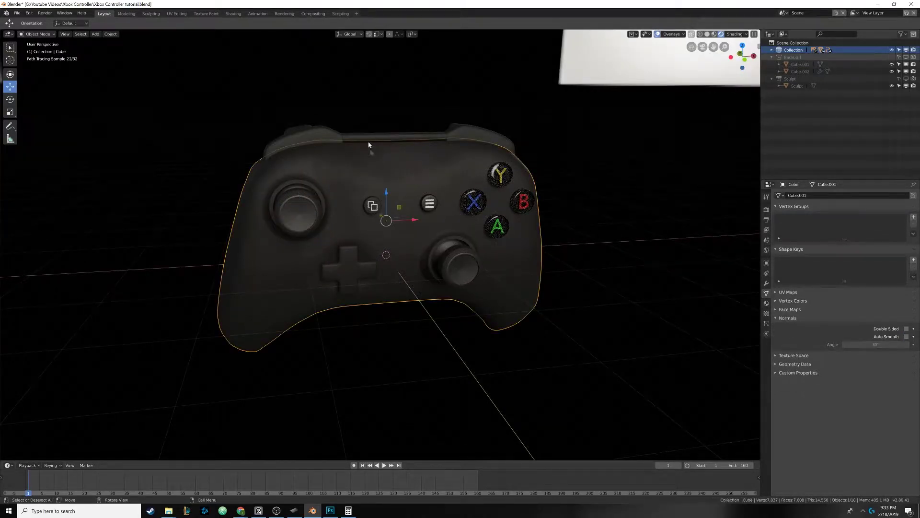
left_click(708, 35)
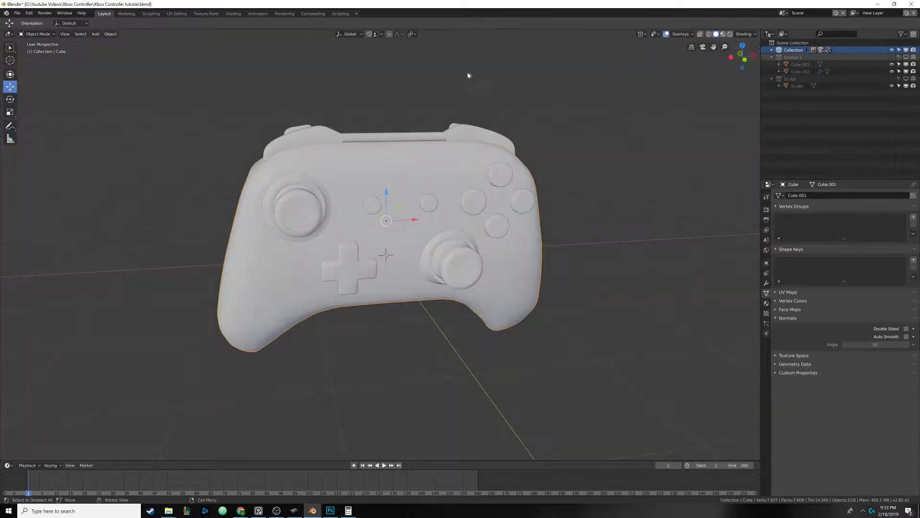
left_click(176, 14)
key("a")
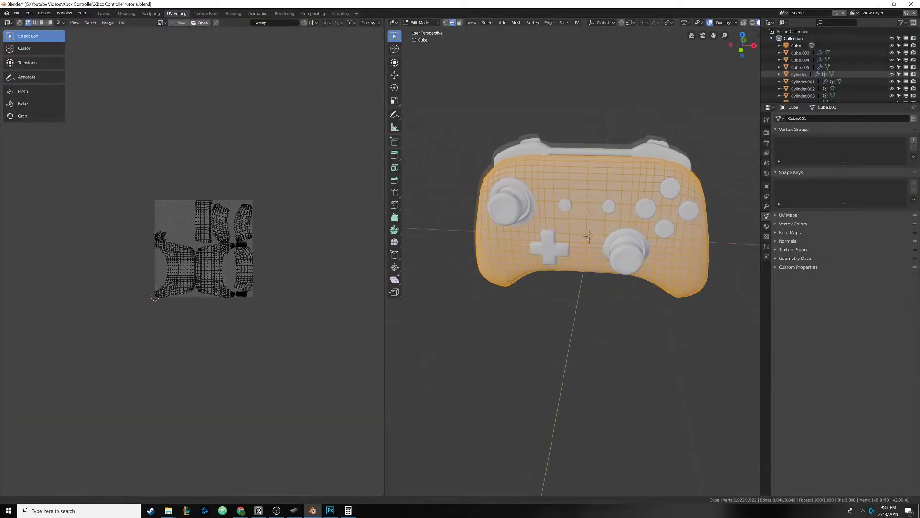
scroll(239, 251, "up", 8)
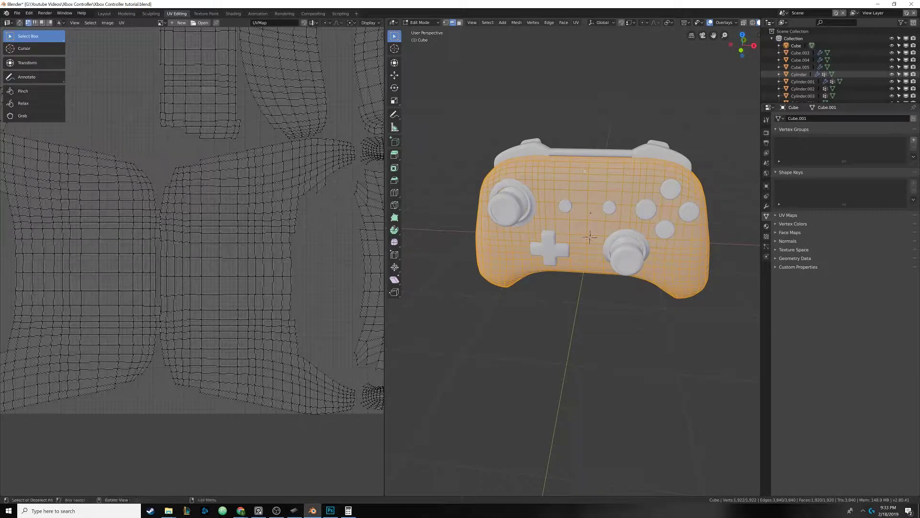
Circle-select patches of faces on the body's upper front to examine where they lie in the UV layout
key("alt+a")
key("c")
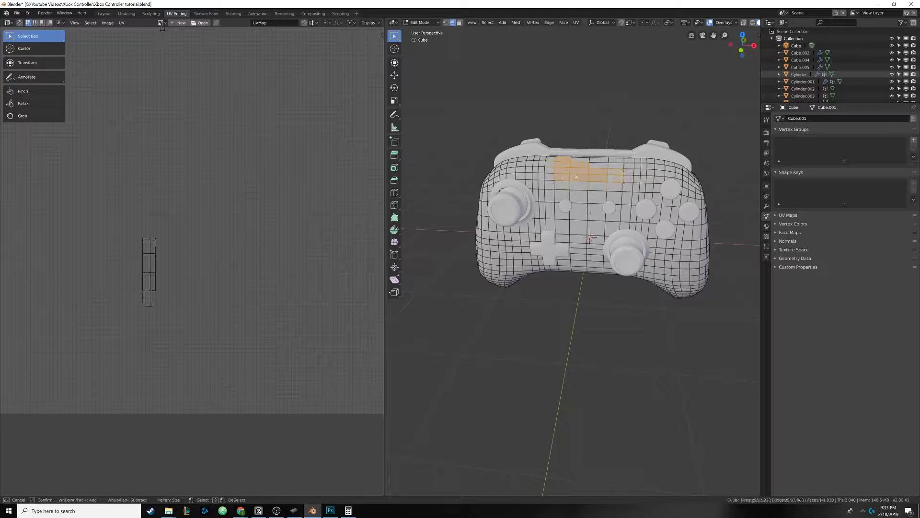
key("Escape")
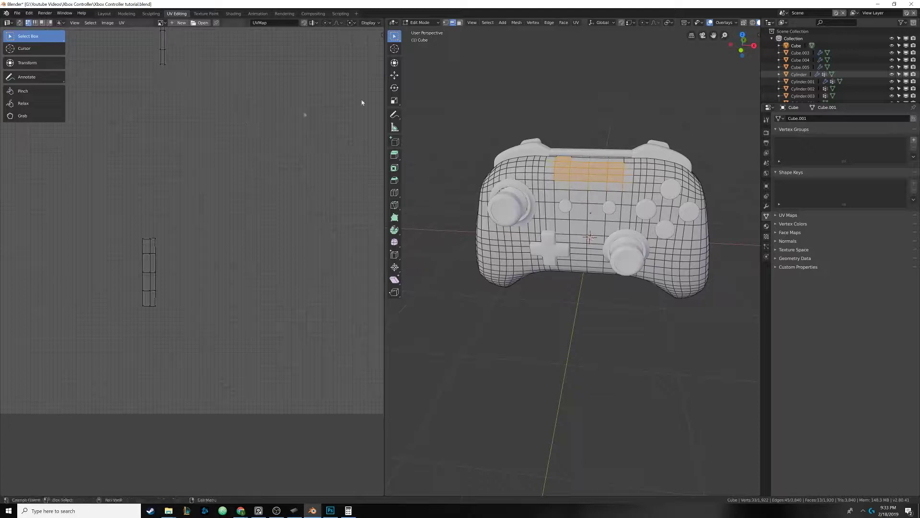
key("alt+a")
key("c")
left_click_drag(548, 180, 604, 177)
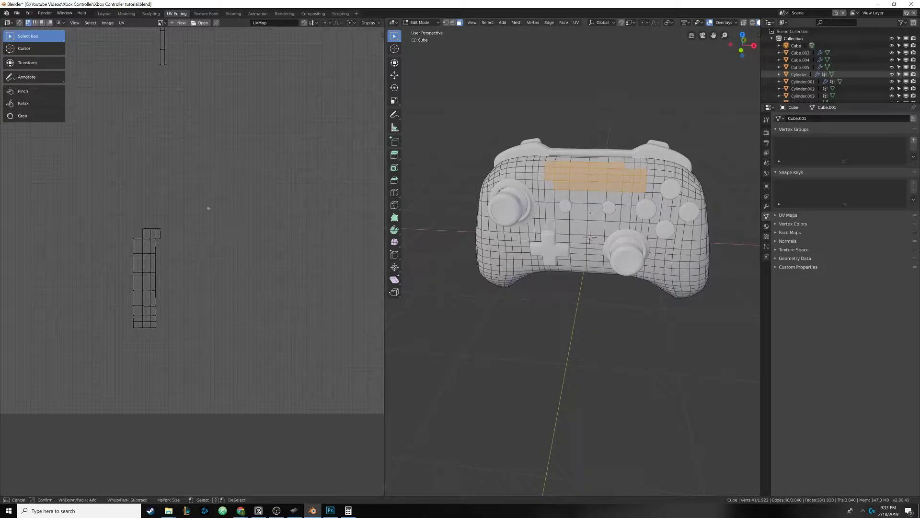
key("Escape")
middle_click_drag(208, 188, 222, 231)
scroll(223, 232, "down", 3)
scroll(212, 269, "up", 2)
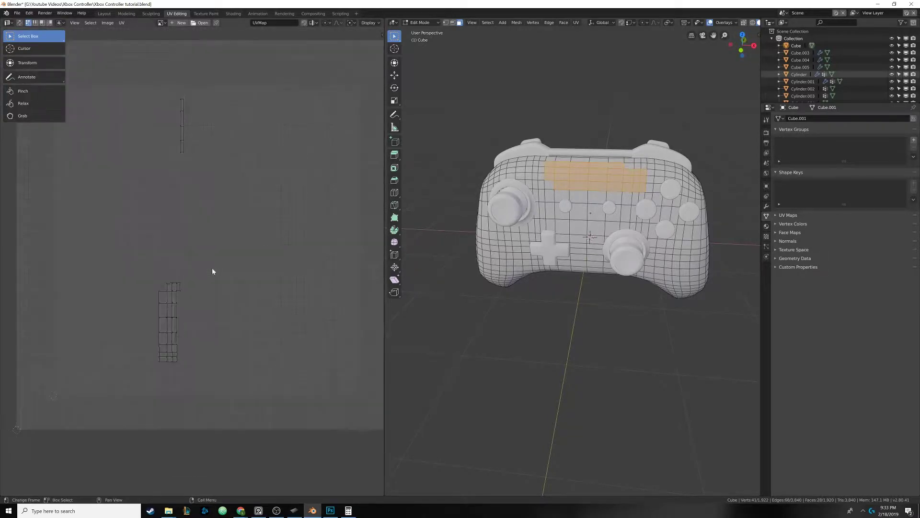
key("alt+a")
key("c")
left_click_drag(569, 178, 573, 177)
key("Escape")
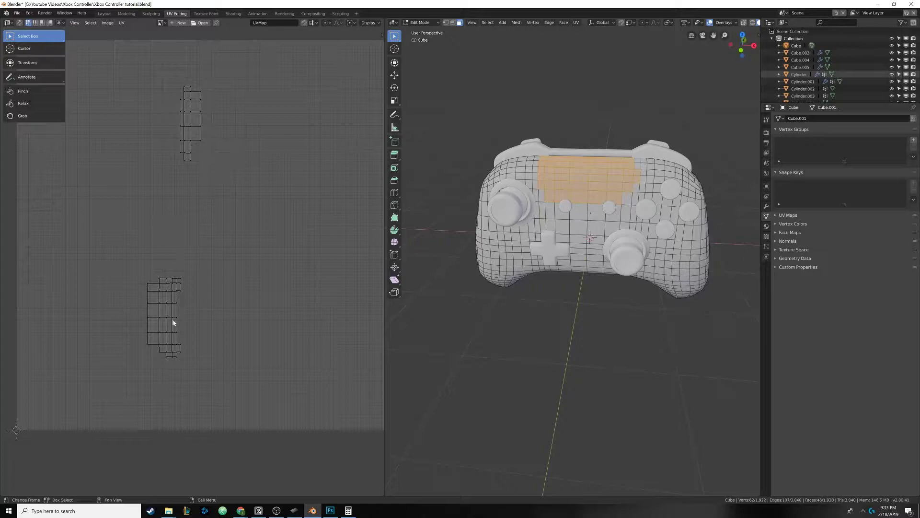
Examine the edge loop running around the body's front and side, then clear the selection
middle_click_drag(551, 224, 625, 173)
left_click(453, 23)
left_click(646, 220, "alt")
key("KP_7")
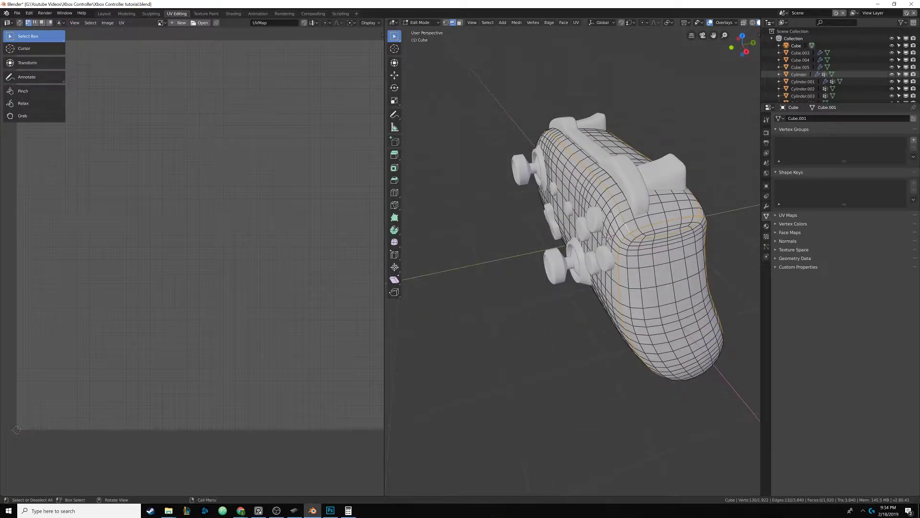
key("alt+a")
middle_click_drag(537, 203, 623, 207)
middle_click_drag(570, 195, 589, 168)
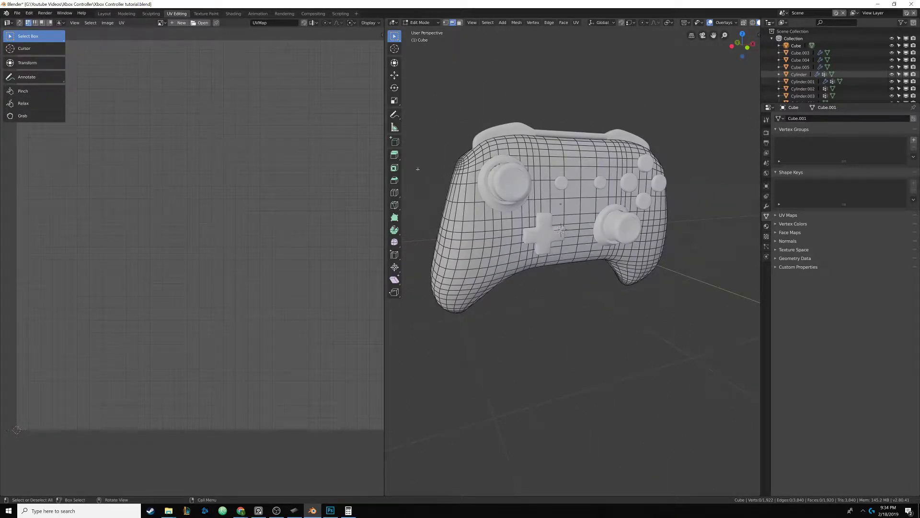
Return to the Layout workspace and save the file
left_click(111, 15)
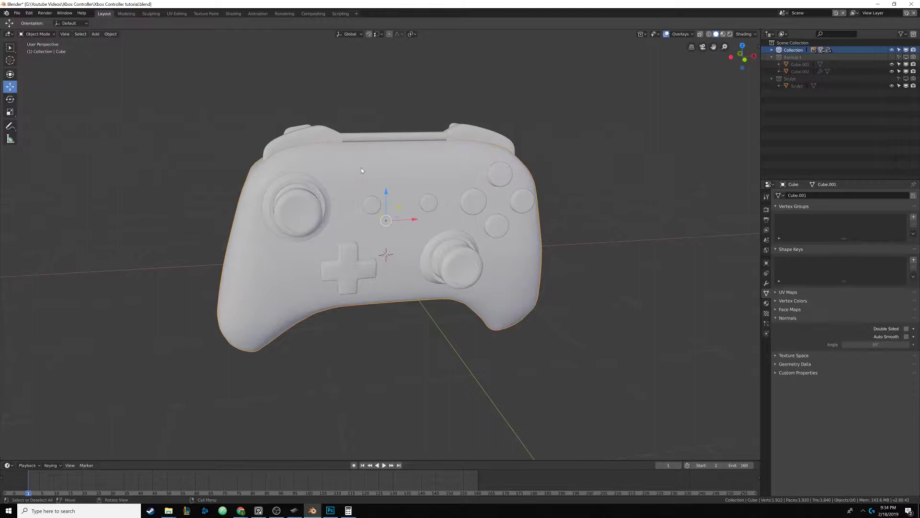
middle_click_drag(361, 168, 336, 165)
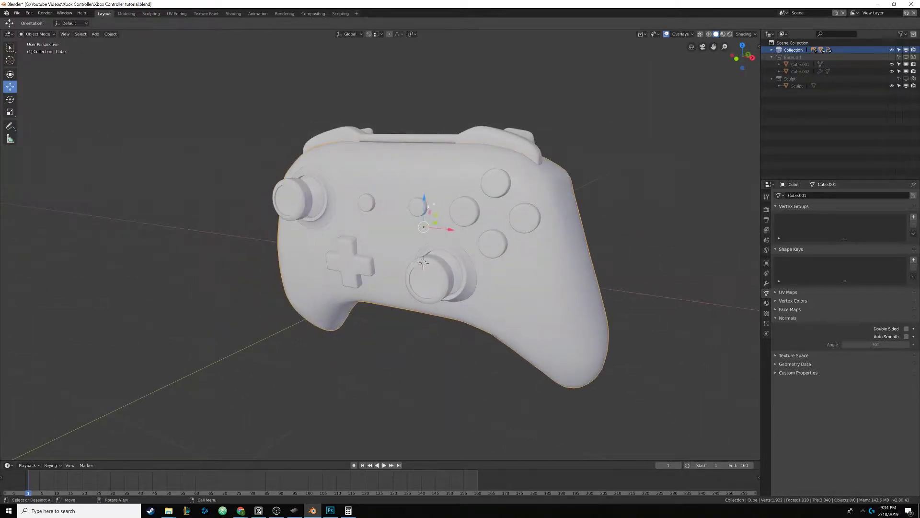
mouse_move(419, 212)
middle_mouse_down()
mouse_move(454, 212)
mouse_move(437, 223)
mouse_move(413, 220)
mouse_move(414, 211)
mouse_move(416, 224)
middle_mouse_up()
key("ctrl+s")
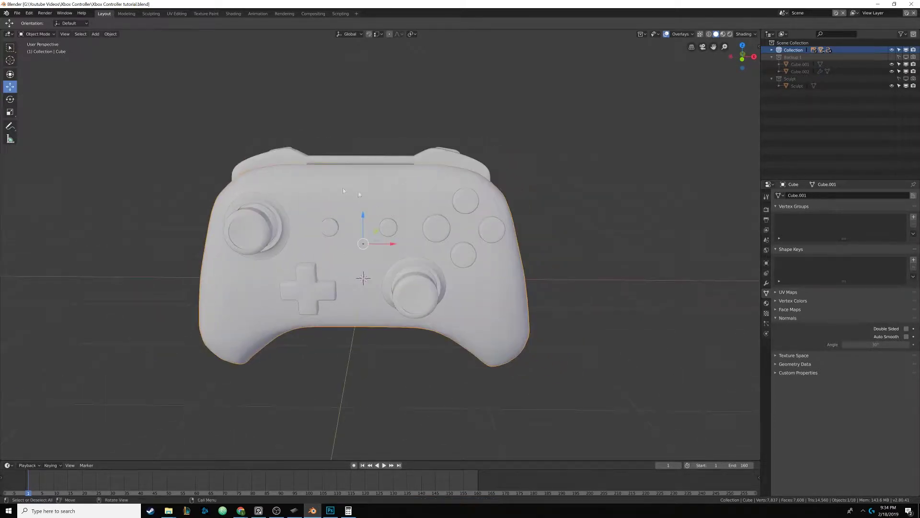
key("g")
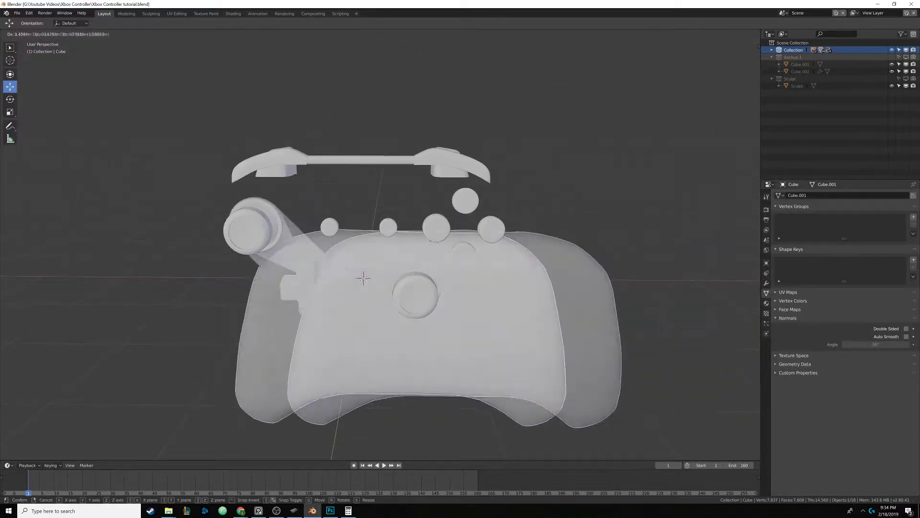
right_click(376, 184)
middle_click_drag(376, 184, 424, 217)
key("alt+a")
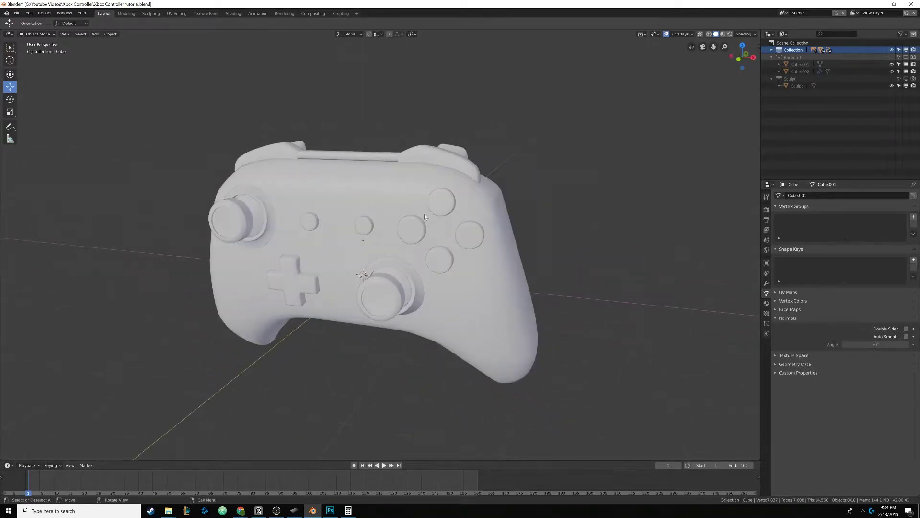
left_click(451, 207)
scroll(446, 211, "up", 5)
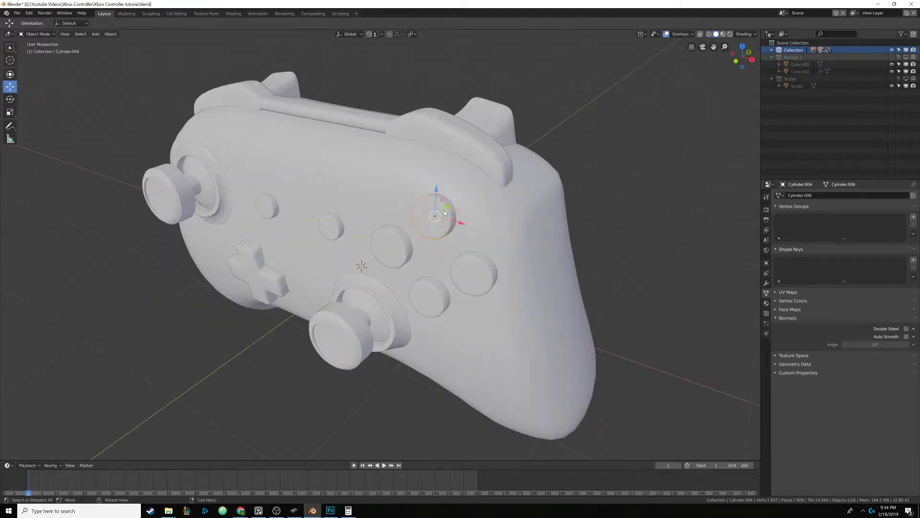
scroll(445, 213, "down", 4)
middle_click_drag(444, 213, 444, 226)
Select all the controller's parts with the body as the active object and parent them to it with type Object
key("a")
scroll(444, 230, "down", 3)
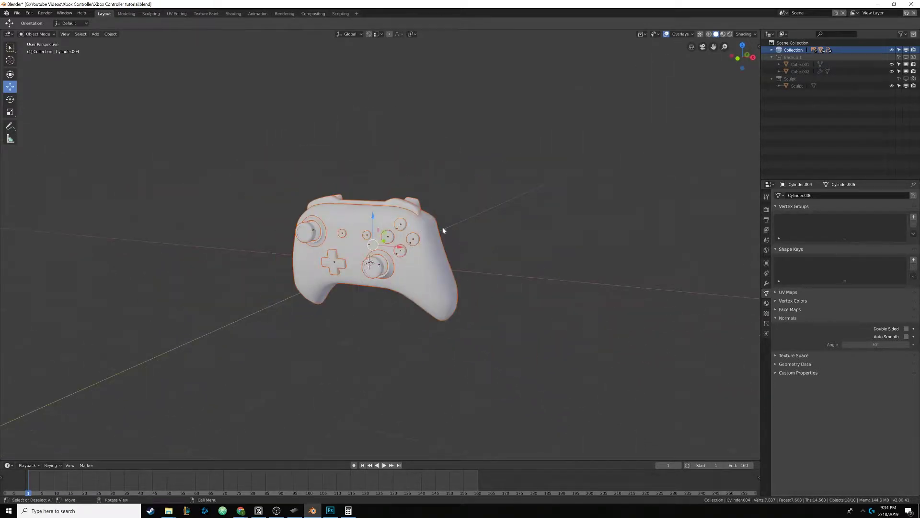
left_click(389, 218, "shift")
key("F3")
type("Make Paren")
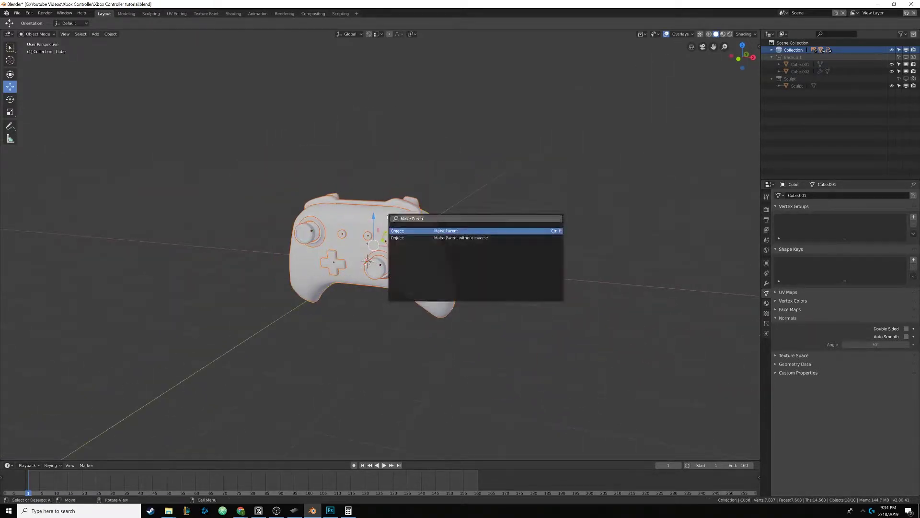
key("BackSpace")
key("BackSpace")
key("BackSpace")
key("BackSpace")
key("BackSpace")
key("BackSpace")
key("BackSpace")
key("BackSpace")
key("BackSpace")
key("BackSpace")
type("par")
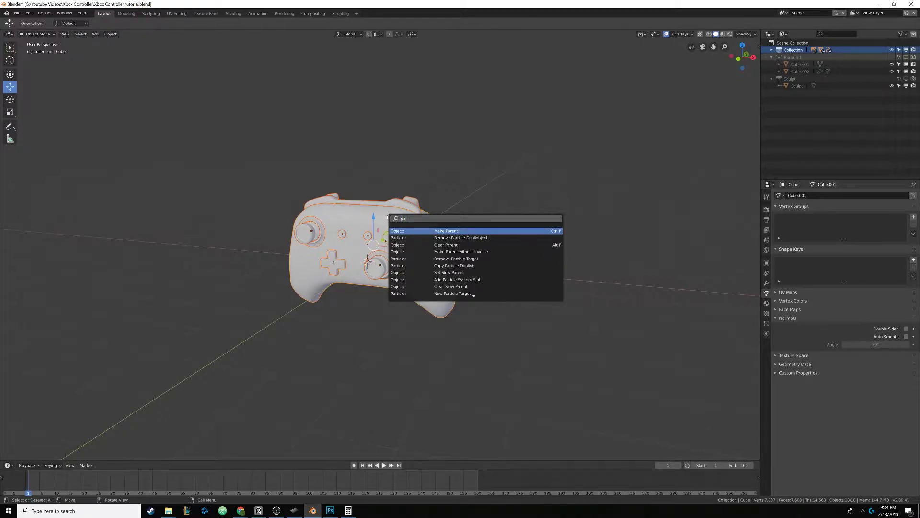
key("Return")
left_click(386, 215)
Display the controller in wireframe to reveal the letters inside the face buttons
mouse_move(386, 215)
middle_mouse_down()
mouse_move(362, 245)
mouse_move(380, 254)
mouse_move(419, 246)
mouse_move(390, 242)
mouse_move(406, 247)
middle_mouse_up()
key("shift+z")
key("shift+z")
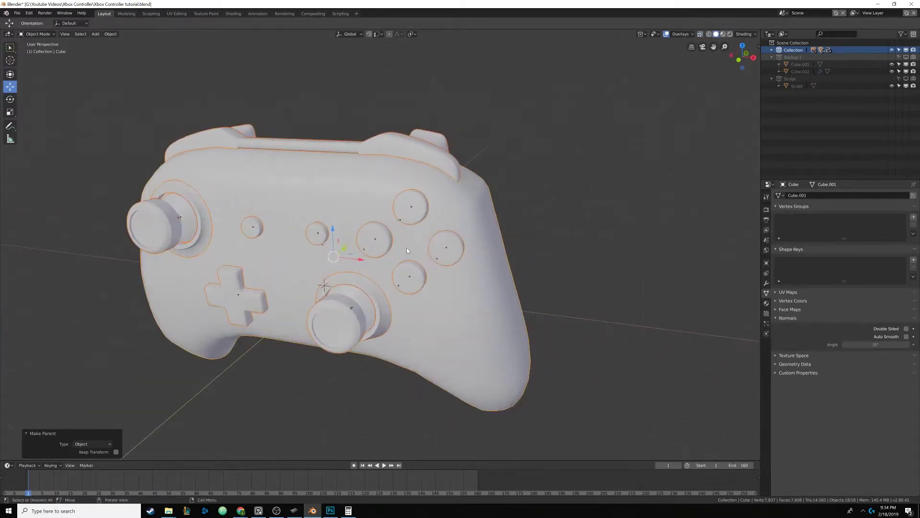
scroll(407, 247, "up", 2)
key("z")
left_click(376, 253)
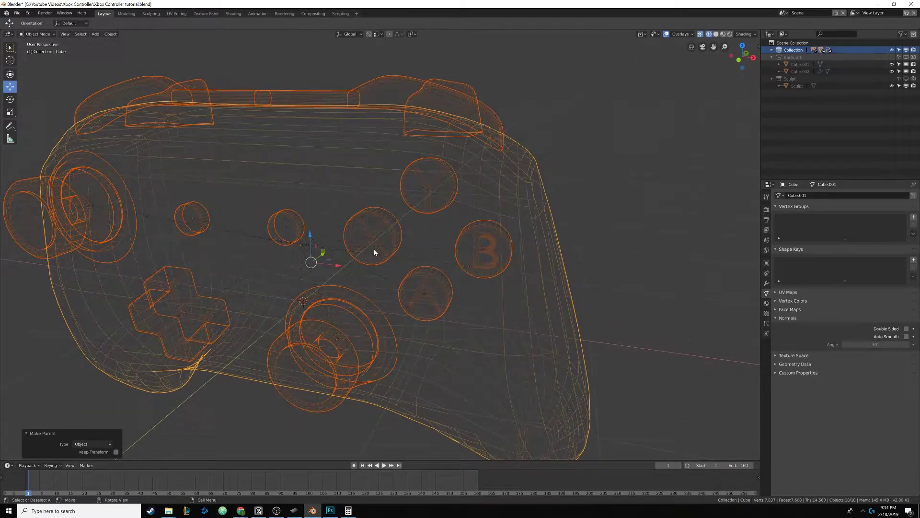
scroll(375, 252, "down", 4)
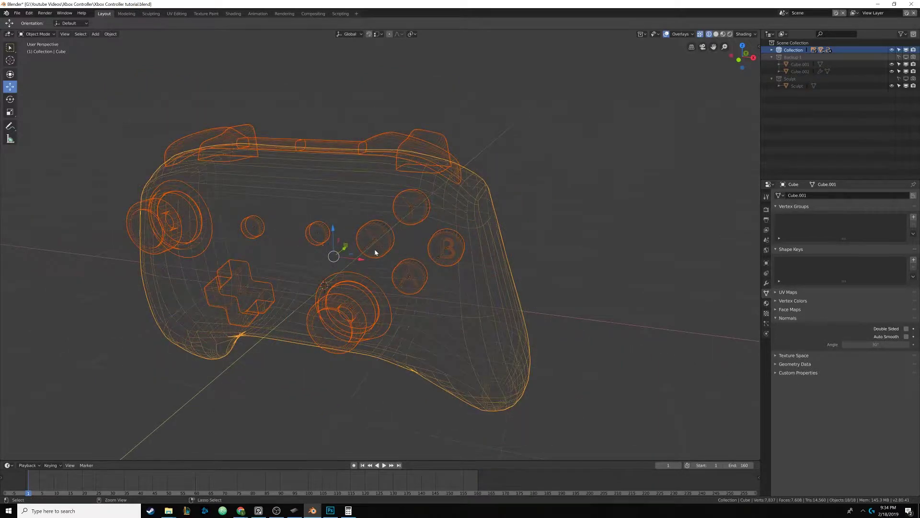
middle_click_drag(377, 253, 367, 243)
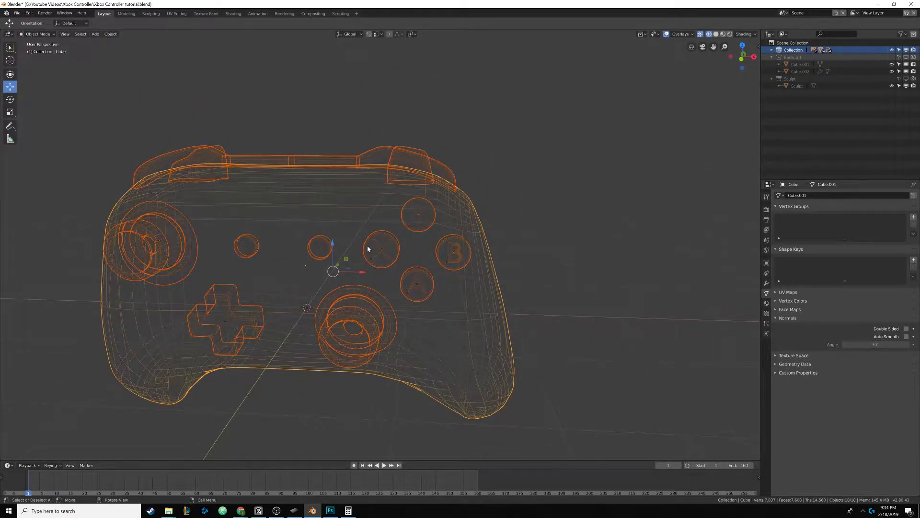
Clear the parent of the X button's letter while keeping its transformation
scroll(368, 248, "up", 5)
left_click(393, 249)
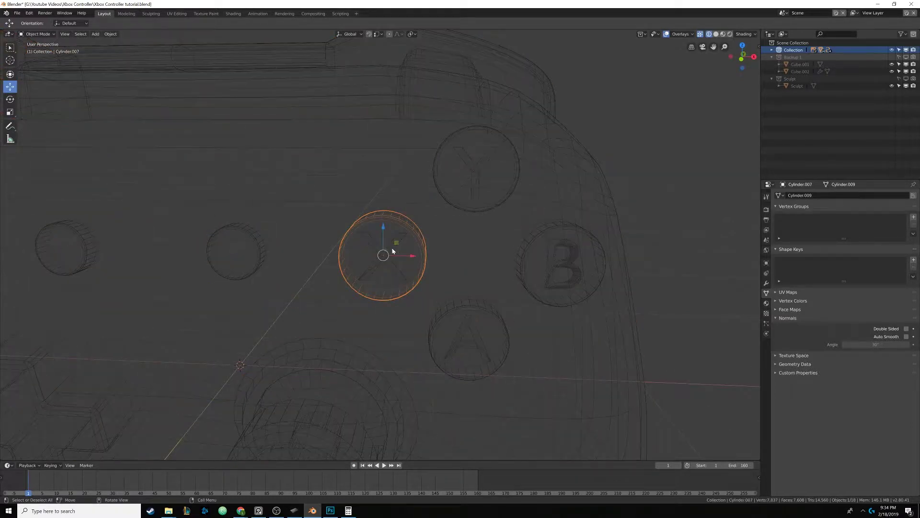
left_click(392, 248)
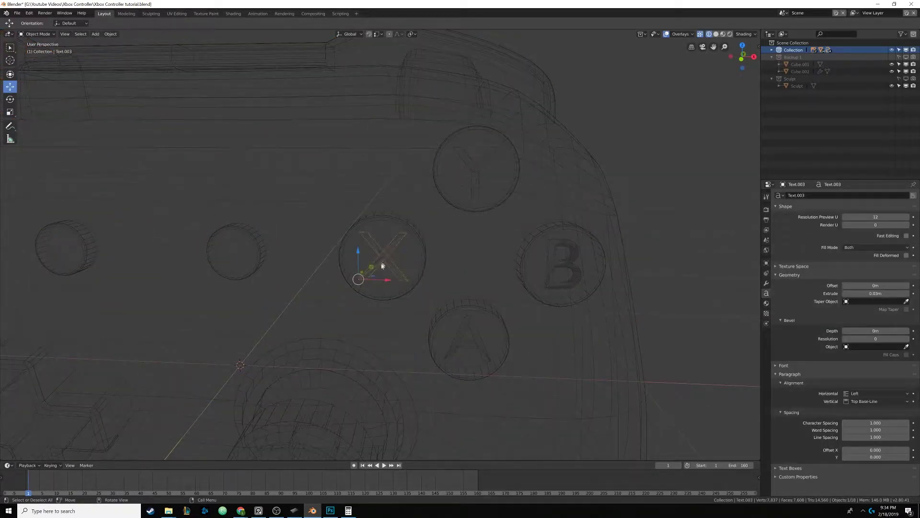
key("F3")
type("Make Paren")
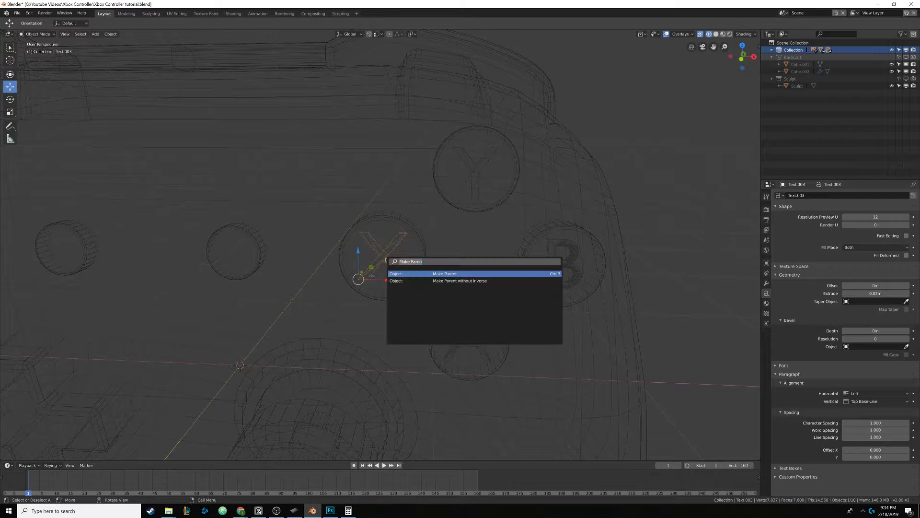
key("ctrl+a")
type("clear pa")
left_click(455, 273)
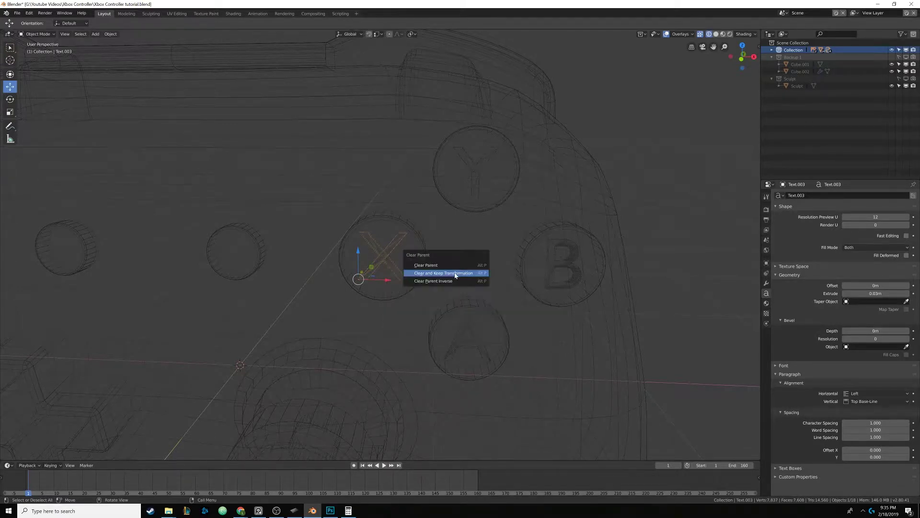
left_click(419, 274)
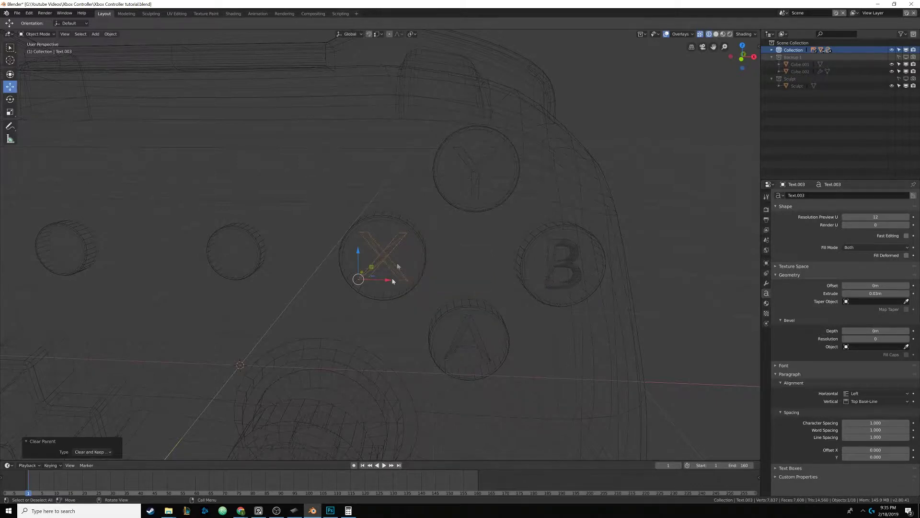
Clear the parent of the Y button's letter with Clear and Keep Transformation
left_click(475, 172)
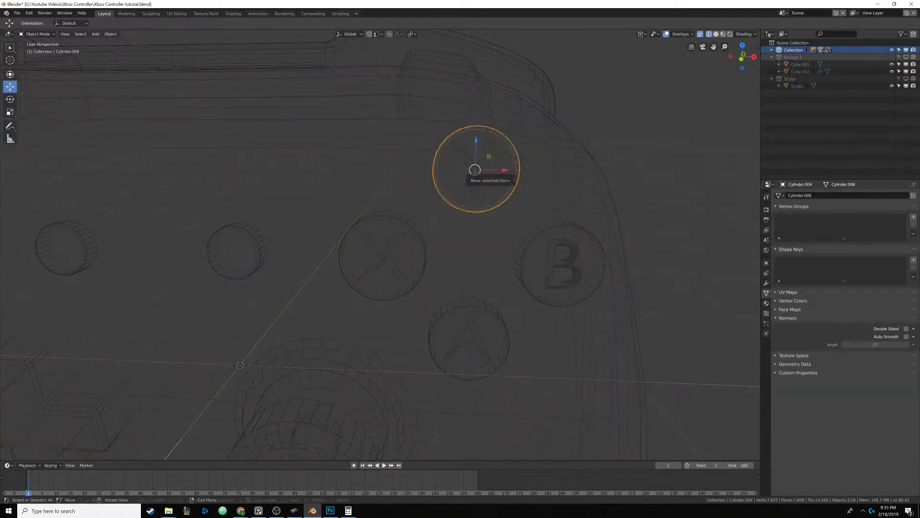
left_click(475, 169)
left_click(471, 159)
key("F3")
type("Clear Paren")
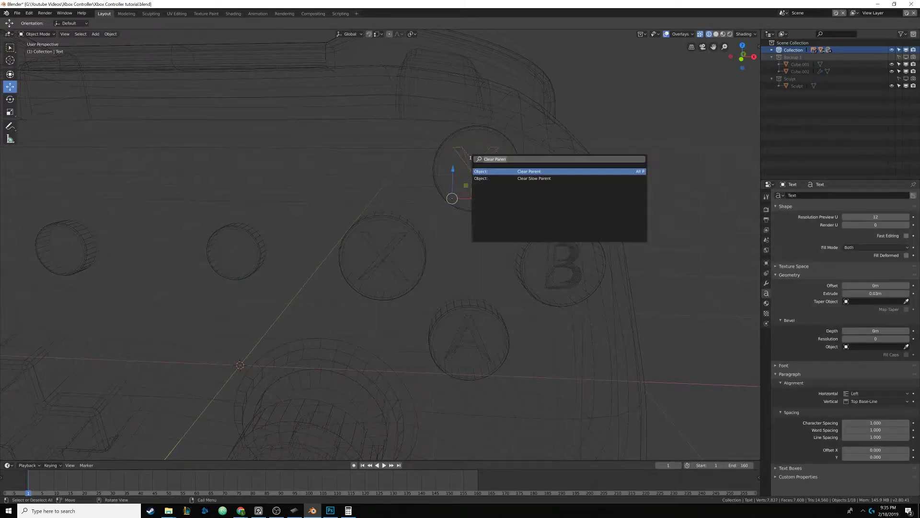
key("Return")
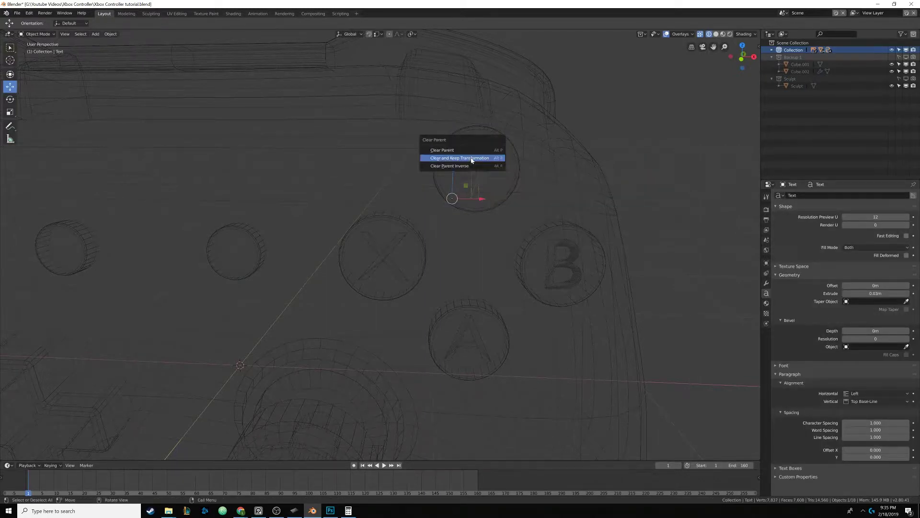
left_click(471, 158)
Clear the parent of the B button's letter while keeping its transformation
left_click(560, 242)
left_click(566, 240)
left_click(565, 240)
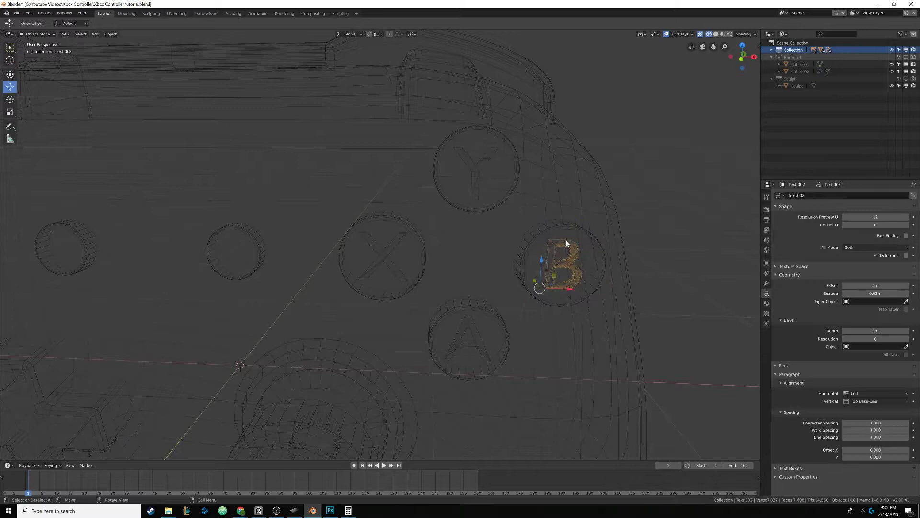
key("F3")
key("Return")
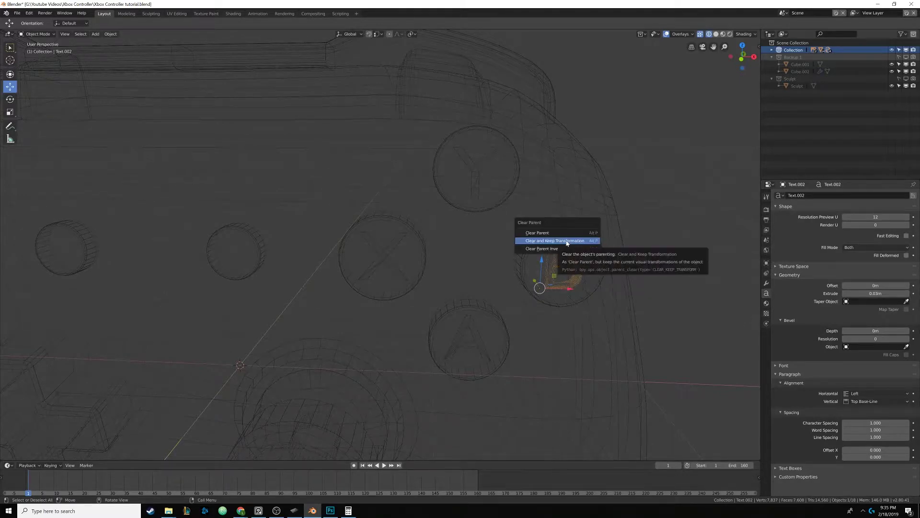
left_click(565, 240)
Clear the parent of the A button's letter with Clear and Keep Transformation
middle_click_drag(565, 239, 489, 233)
left_click(462, 300)
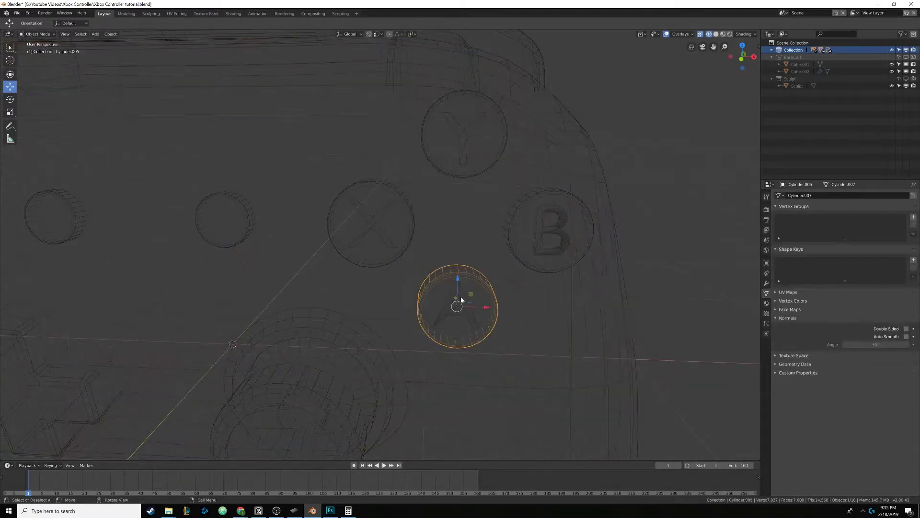
left_click(461, 299)
key("F3")
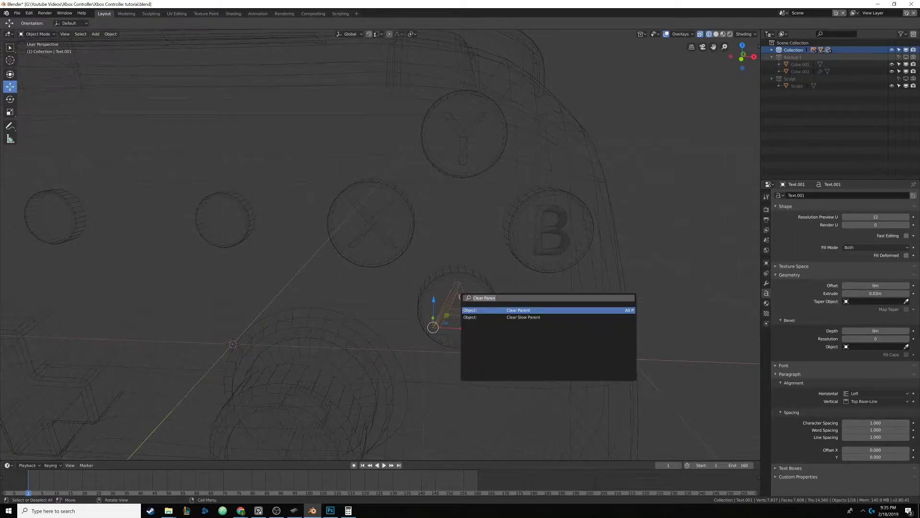
key("Return")
left_click(446, 294)
Select every controller part, clear all parents with Clear and Keep Transformation, and deselect everything
middle_click_drag(462, 300, 388, 291)
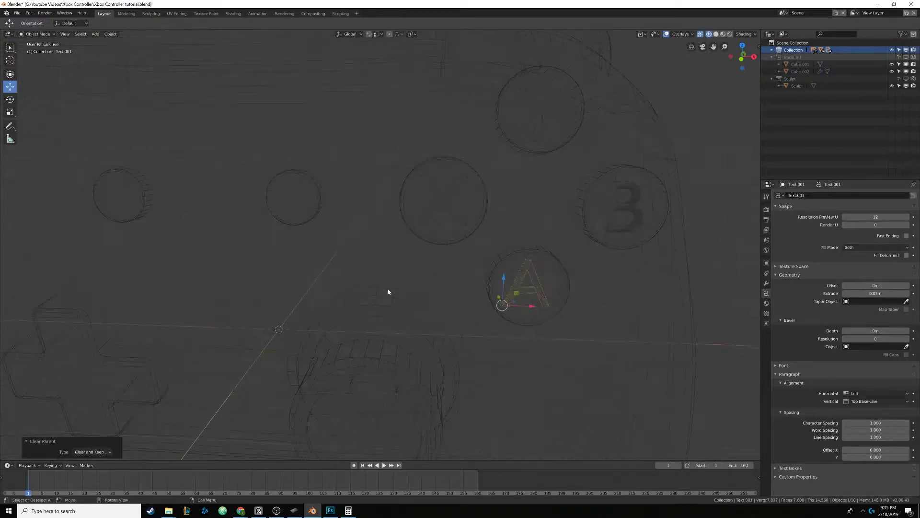
scroll(388, 291, "down", 5)
key("a")
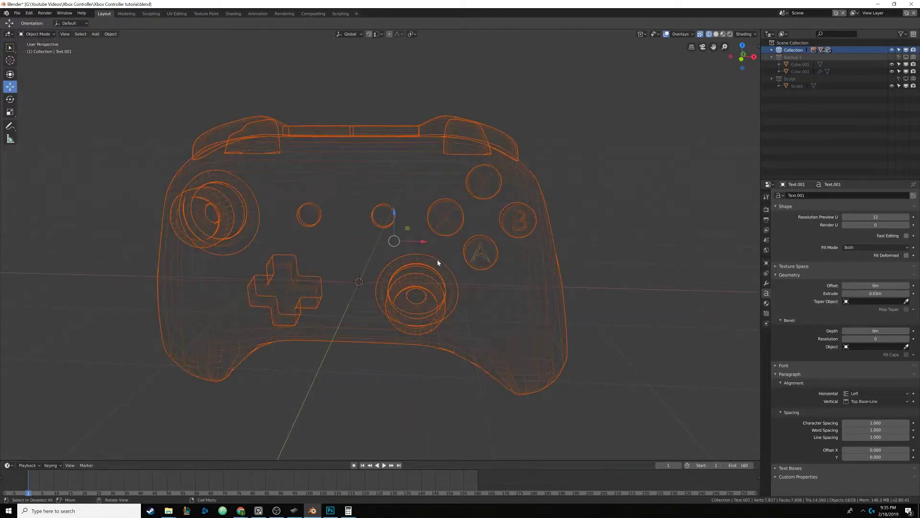
key("F3")
type("p")
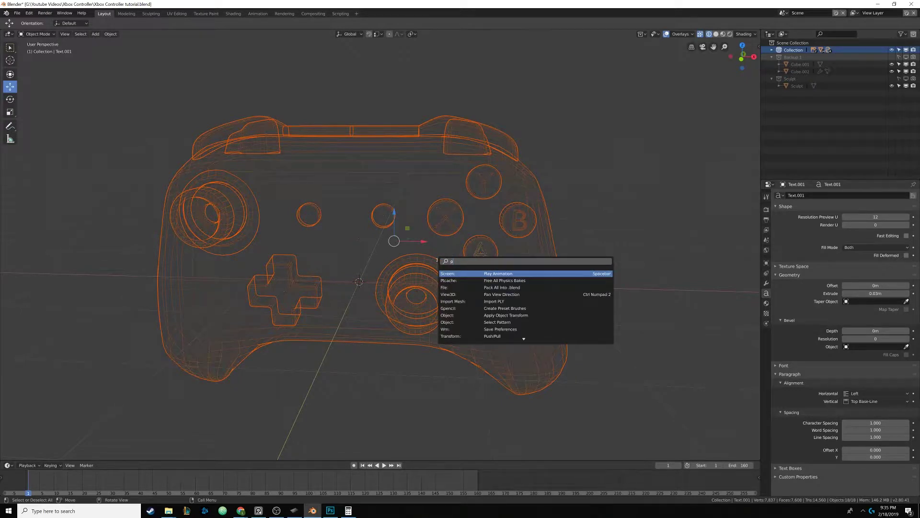
key("BackSpace")
type("clear paren")
key("Return")
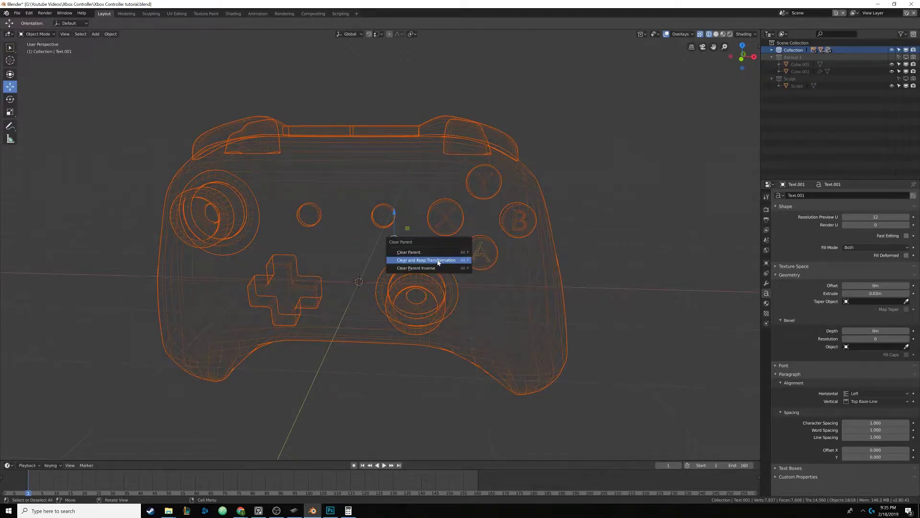
left_click(438, 262)
middle_click_drag(393, 266, 380, 283)
scroll(368, 265, "down", 2)
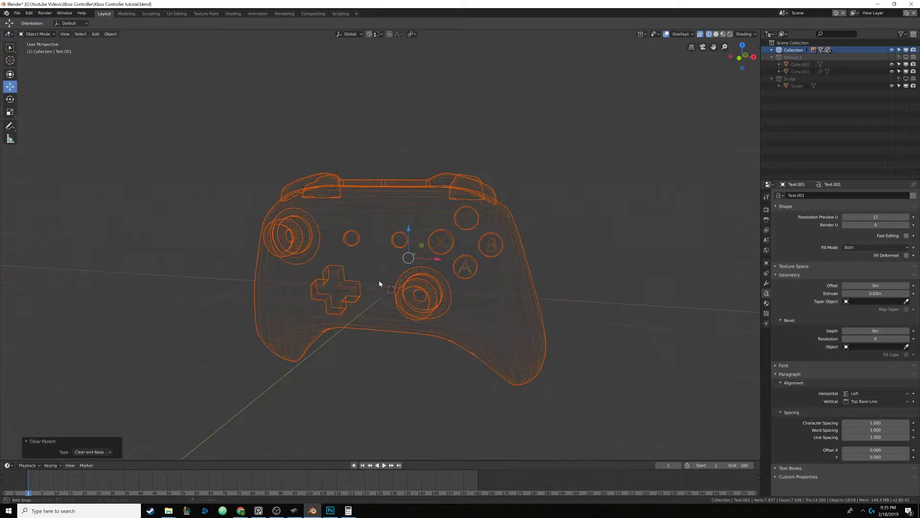
key("alt+a")
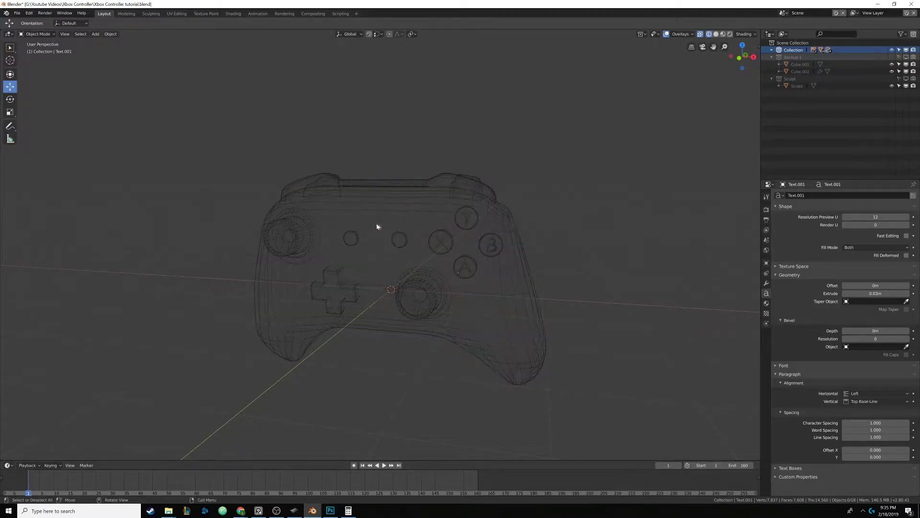
Select all parts again with the controller body as the active object and parent them to it with type Object
middle_click_drag(378, 223, 374, 255)
scroll(374, 254, "down", 6)
scroll(390, 277, "down", 2)
scroll(378, 263, "up", 8)
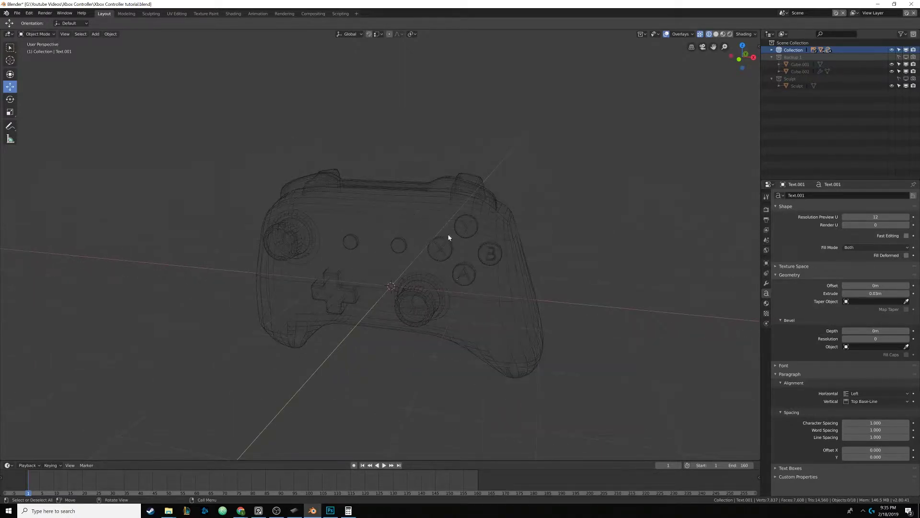
key("a")
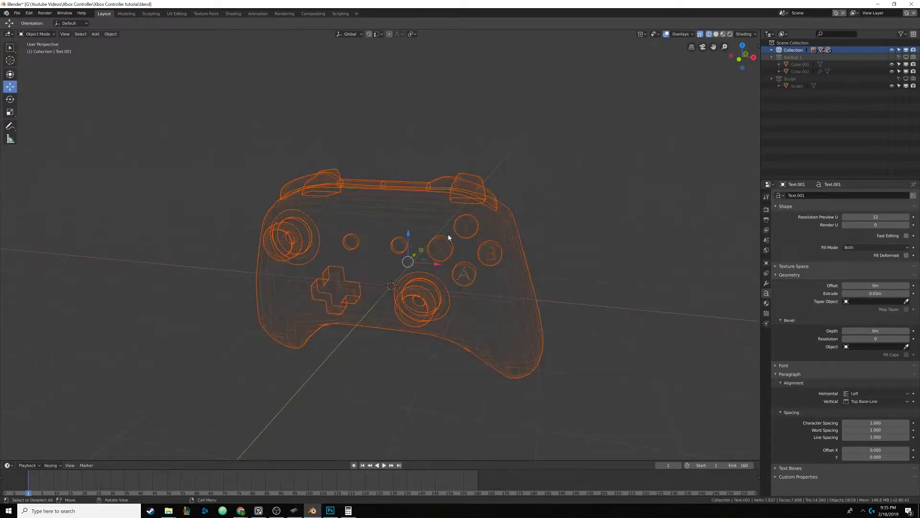
left_click(506, 224, "shift")
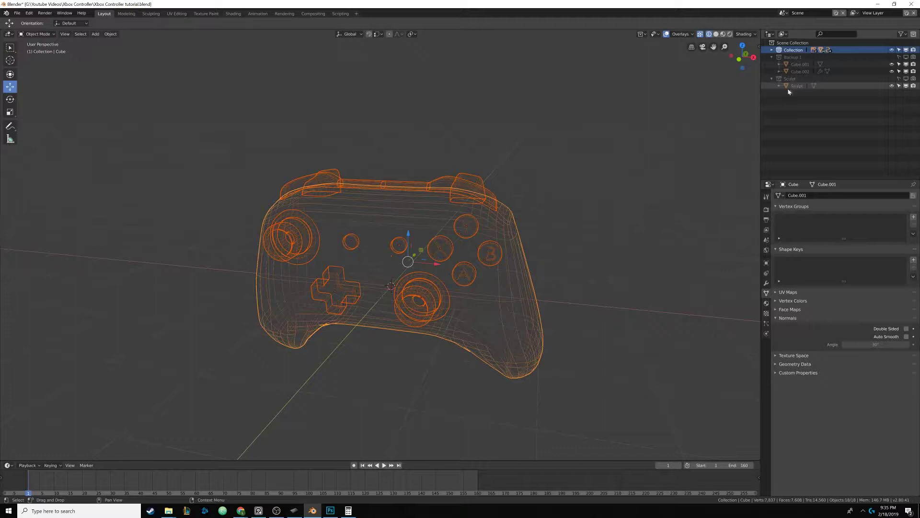
middle_click_drag(490, 224, 480, 225)
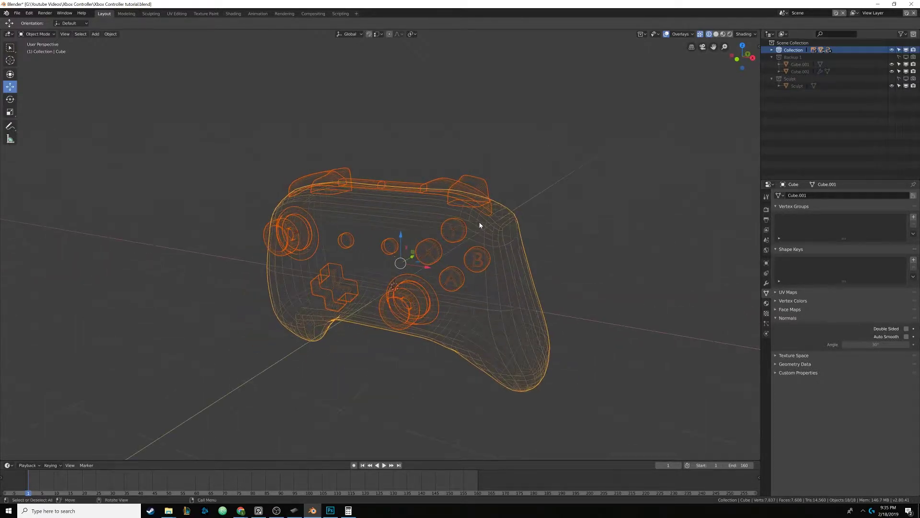
key("F3")
type("Clear Paren")
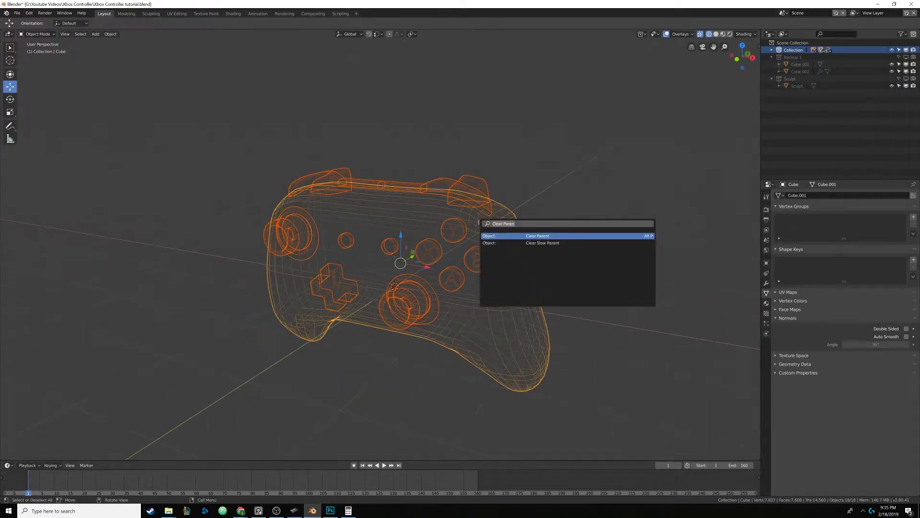
type("paren")
key("Return")
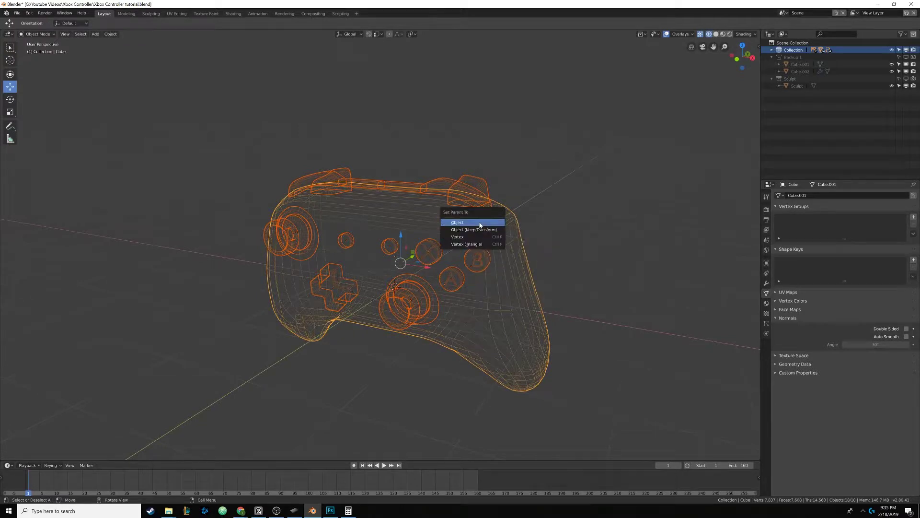
left_click(464, 226)
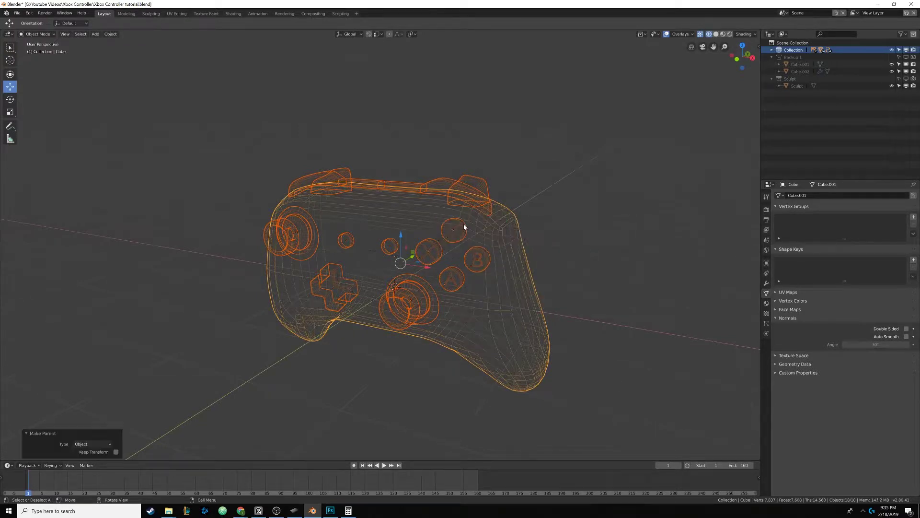
Return the viewport to solid shading and test the parenting by moving and rotating the controller body alone
mouse_move(464, 227)
middle_mouse_down()
mouse_move(409, 232)
mouse_move(419, 230)
mouse_move(411, 220)
middle_mouse_up()
key("z")
left_click(458, 220)
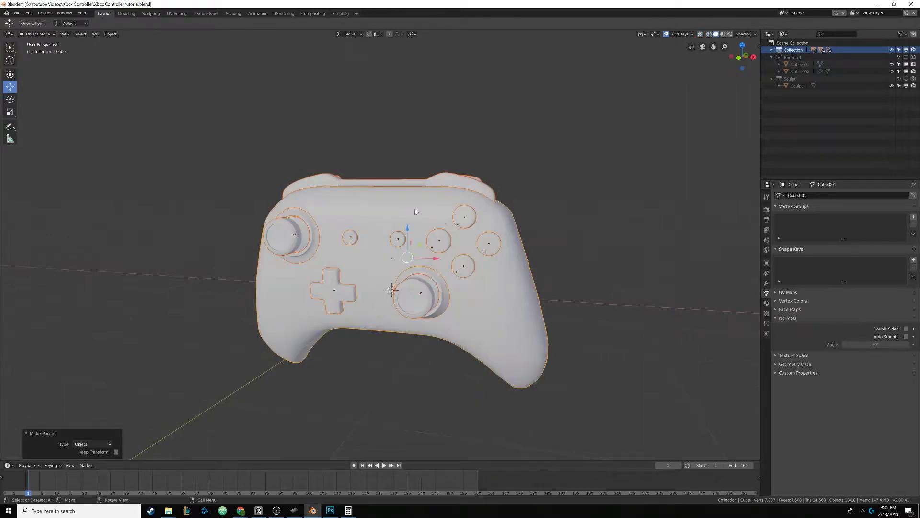
key("g")
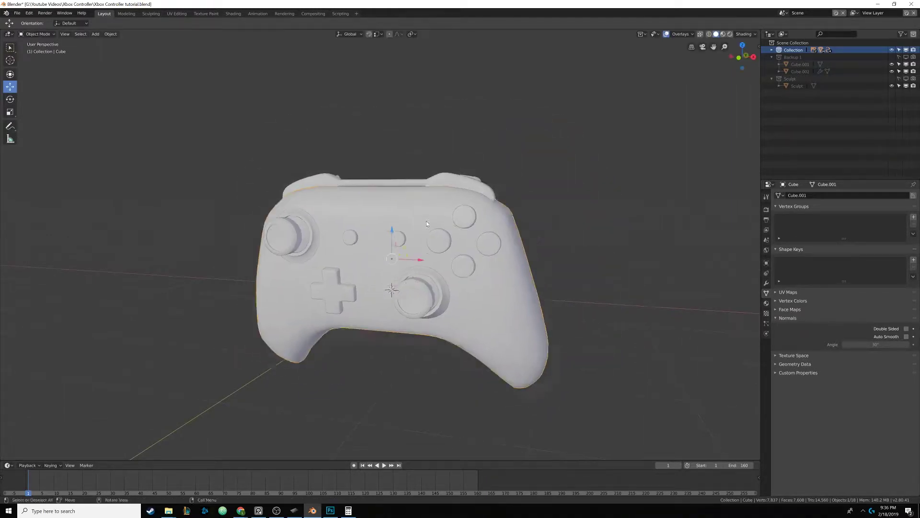
key("r")
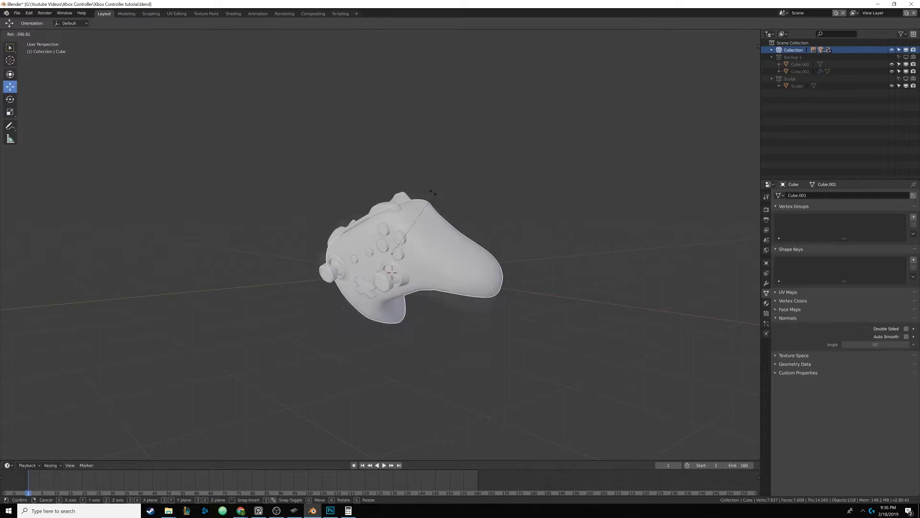
right_click(431, 199)
Add a plane as the floor and scale it up by about 15.5
middle_click_drag(418, 219, 438, 241)
key("shift+a")
mouse_move(436, 218)
left_click(468, 230)
key("s")
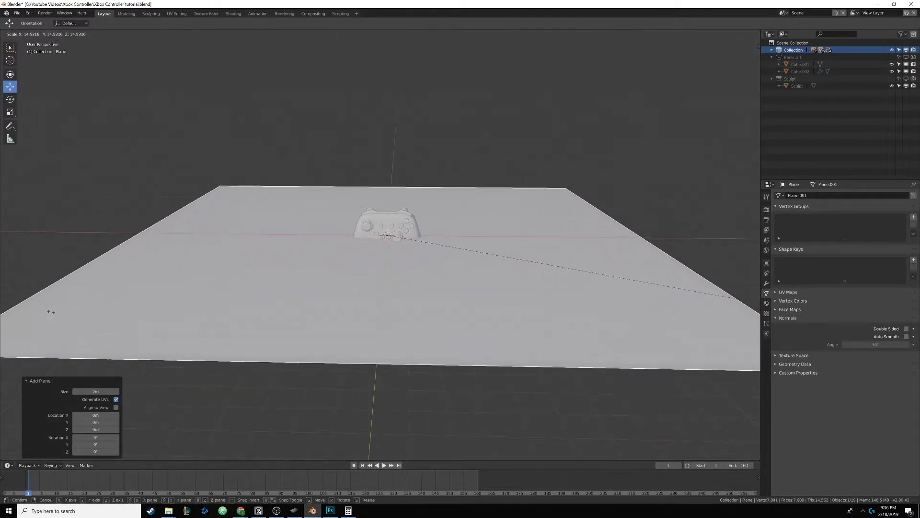
left_click(249, 298)
Lower the floor plane along Z in the right orthographic view
middle_click_drag(249, 298, 312, 287)
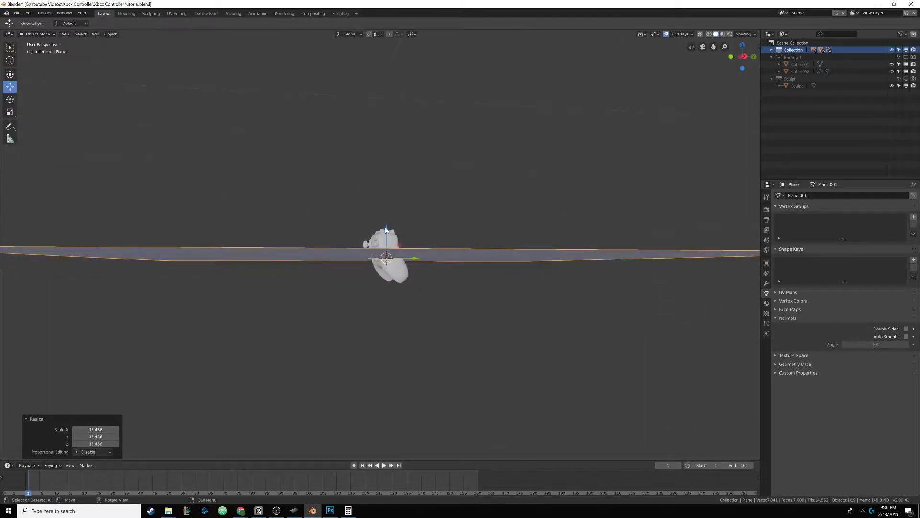
key("KP_3")
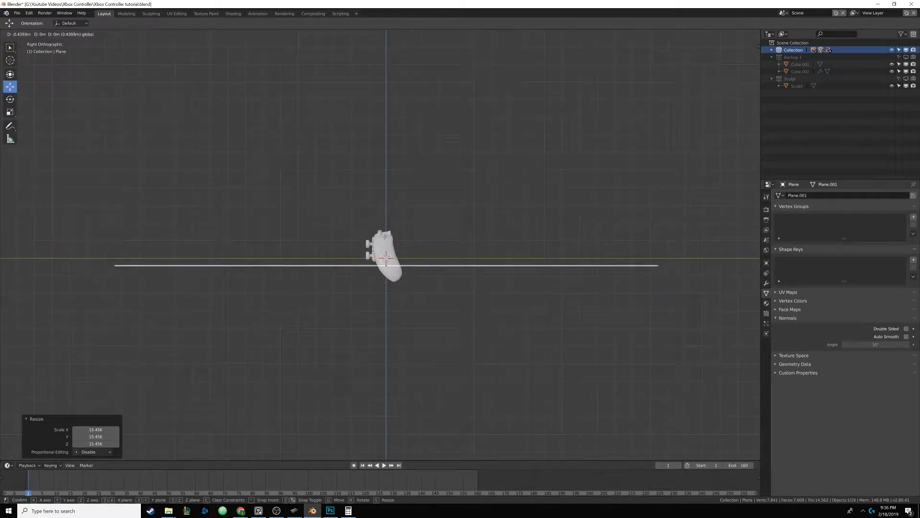
left_click(406, 275)
Rotate the controller body about 107° in the right view so it lies with its face up
scroll(408, 276, "up", 5)
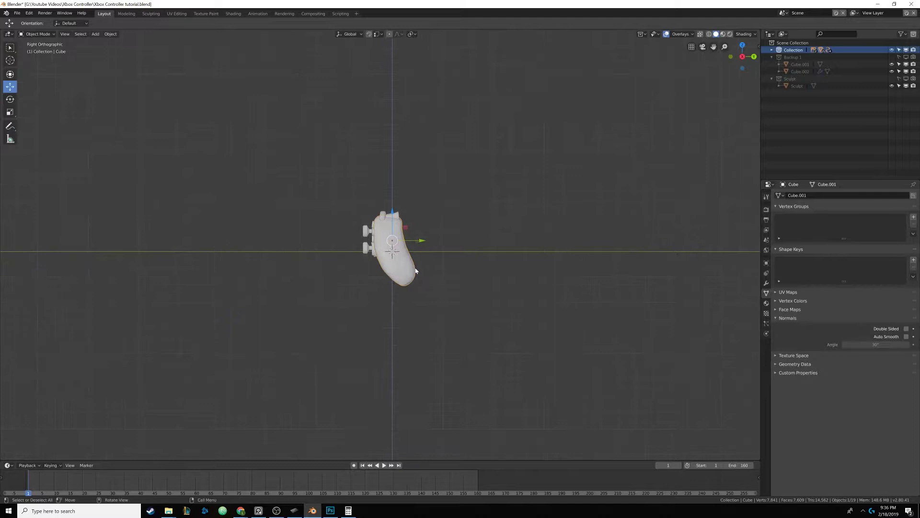
key("r")
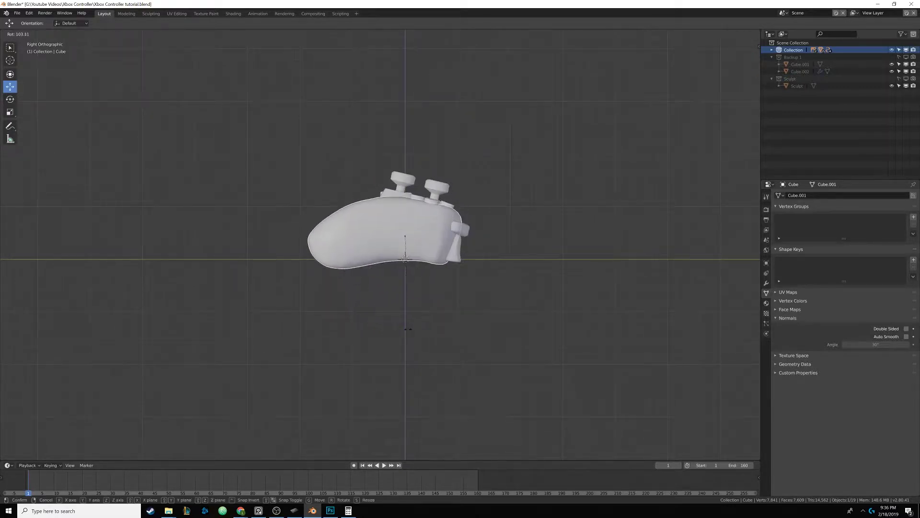
left_click(403, 325)
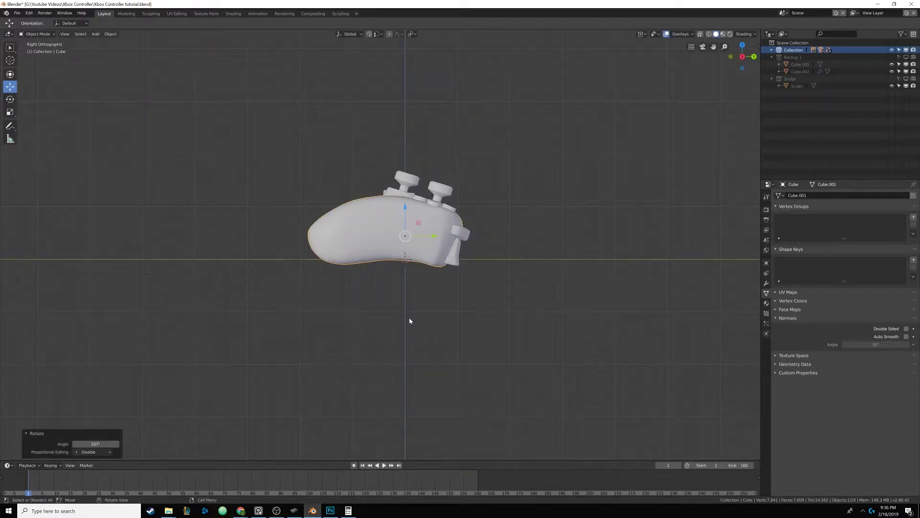
Try repositioning the rotated controller in the right view and undo the moves
scroll(409, 318, "down", 2)
key("g")
left_click(490, 249)
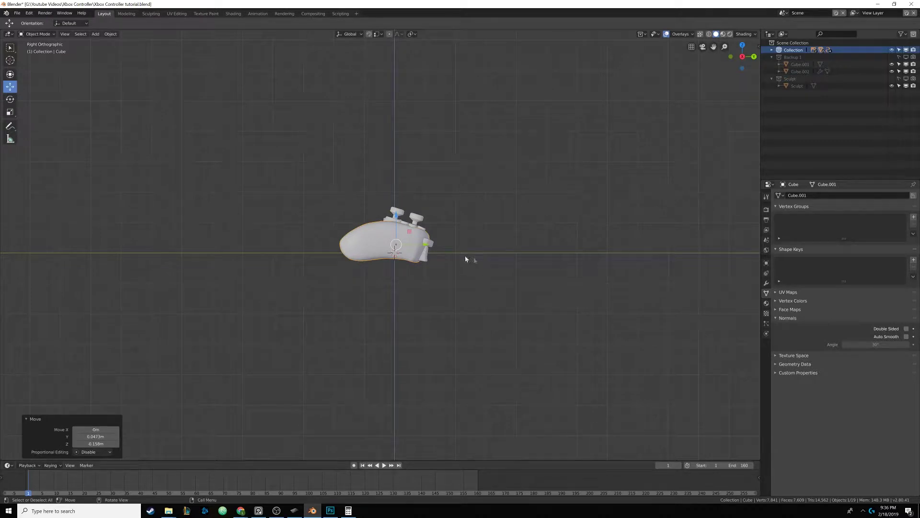
key("g")
left_click(481, 225)
key("ctrl+z")
key("ctrl+z")
Raise the floor plane about 0.52 m along Z to meet the underside of the controller
left_click(483, 269)
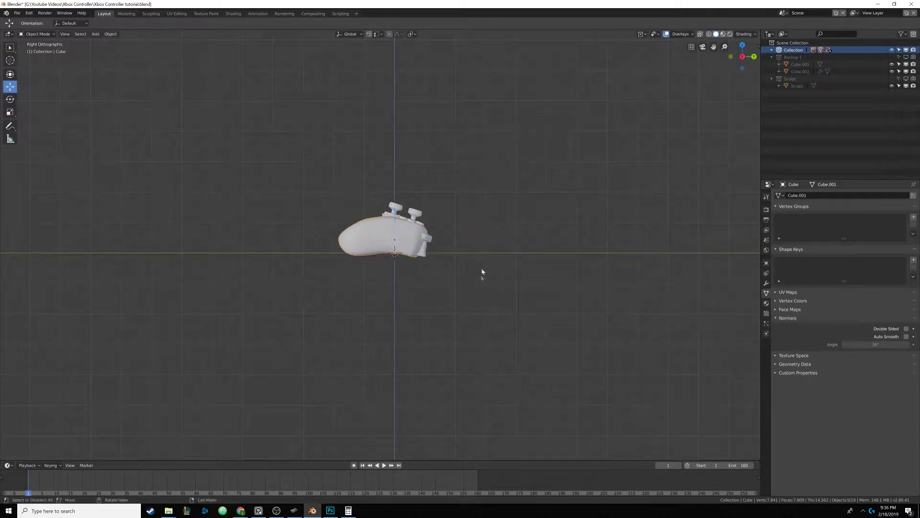
middle_click_drag(496, 339, 454, 297)
left_click(455, 297)
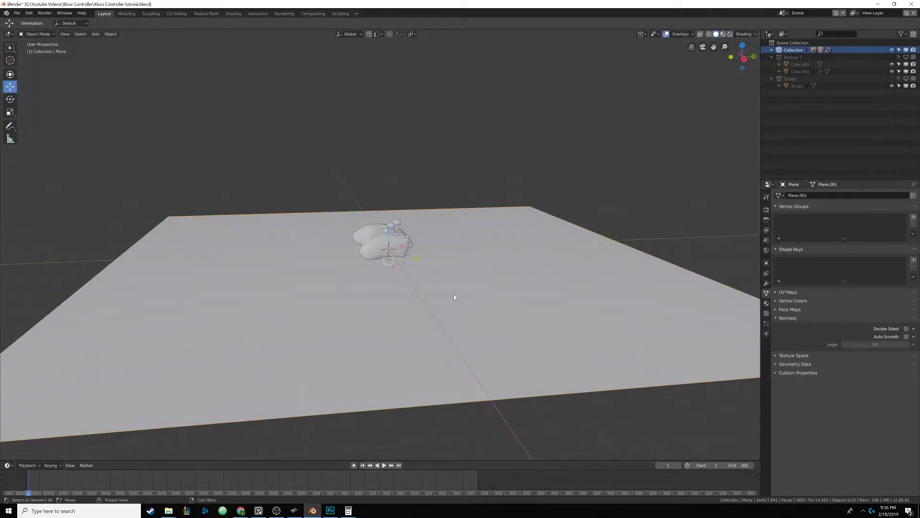
key("KP_3")
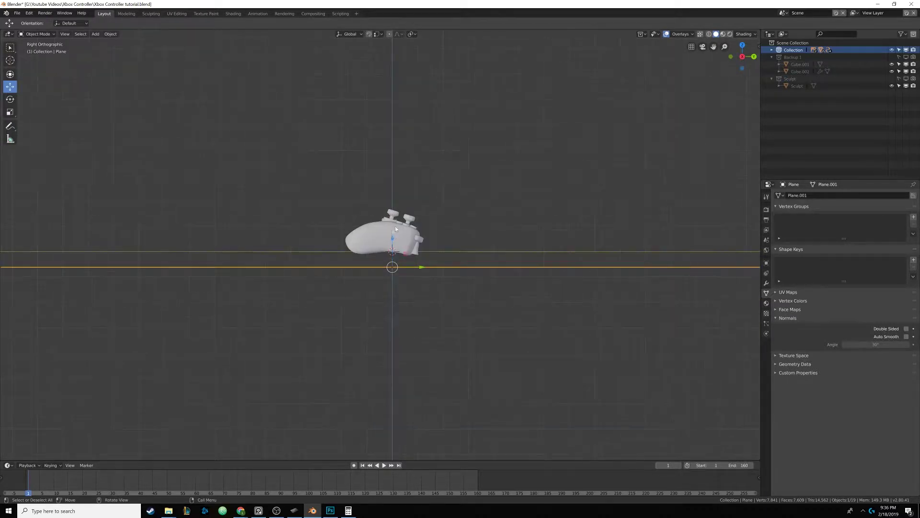
key("g")
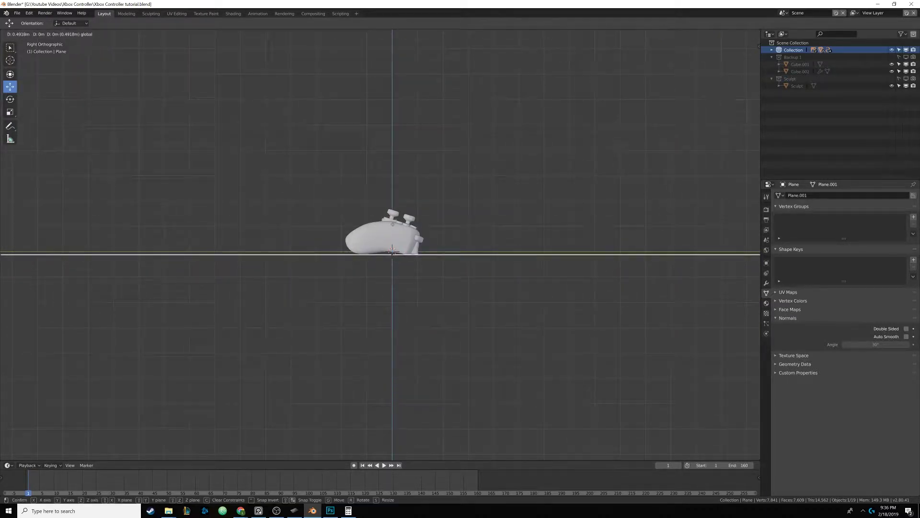
left_click_drag(393, 225, 392, 224)
Rotate the controller body by about -0.875° in the right view to level it on the floor
scroll(393, 272, "up", 7)
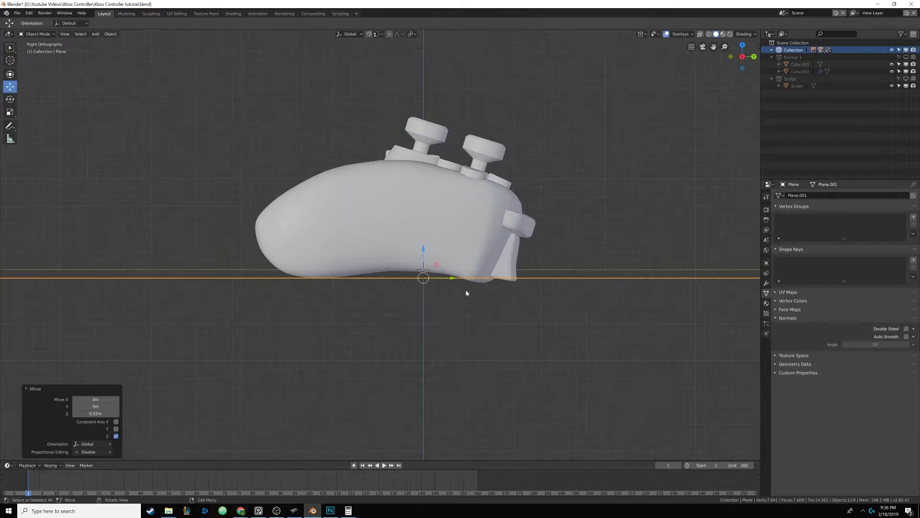
left_click(466, 245)
key("r")
left_click(543, 263)
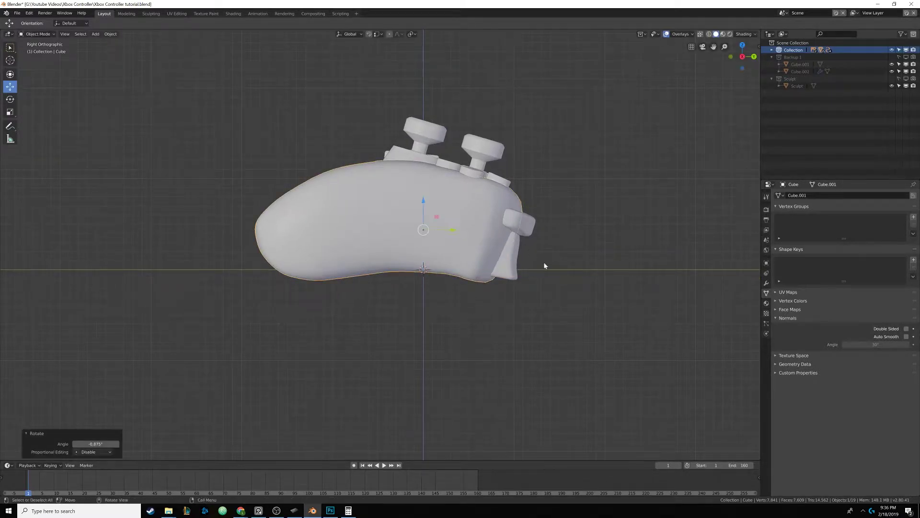
Deselect everything, add a camera to the scene and look through it
middle_click_drag(511, 306, 538, 338)
scroll(499, 336, "down", 5)
key("alt+a")
middle_click_drag(464, 332, 394, 329)
scroll(401, 319, "down", 3)
scroll(395, 329, "down", 3)
key("shift+a")
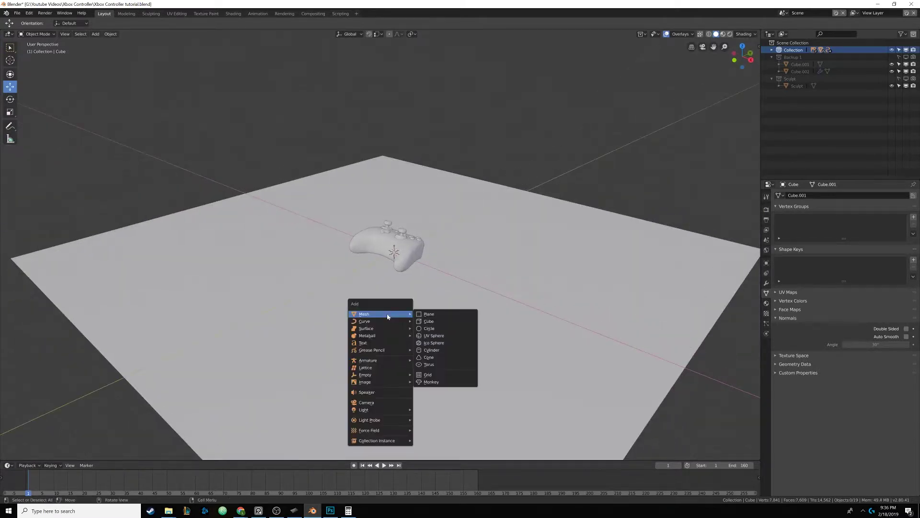
left_click(374, 403)
key("KP_0")
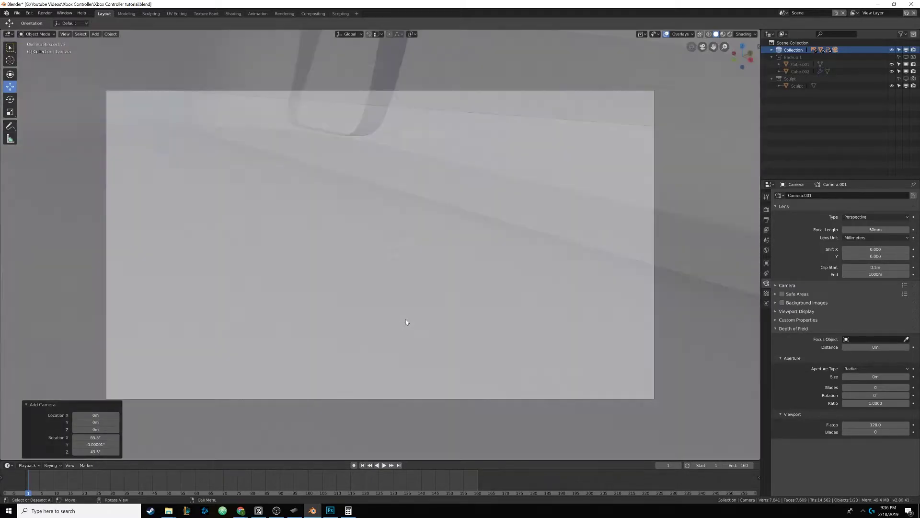
Lock the camera to the view and frame the whole controller from a raised angle
key("n")
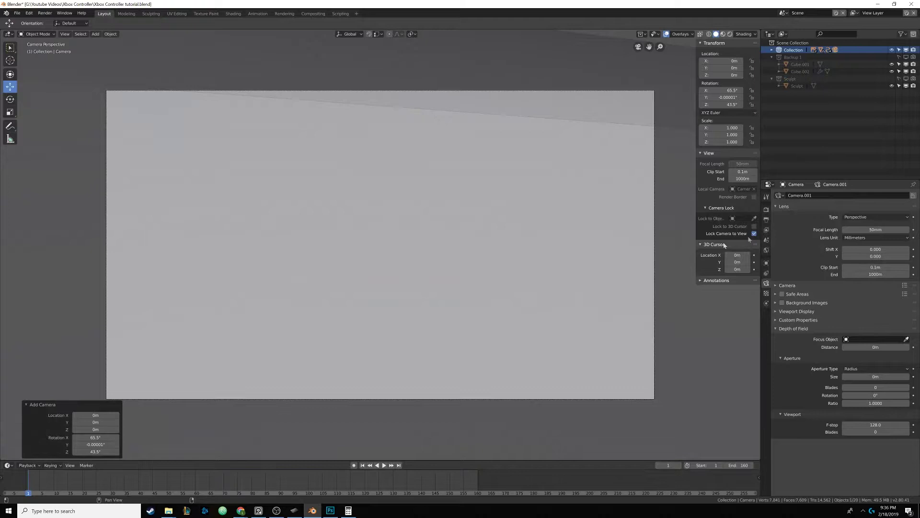
scroll(434, 238, "down", 10)
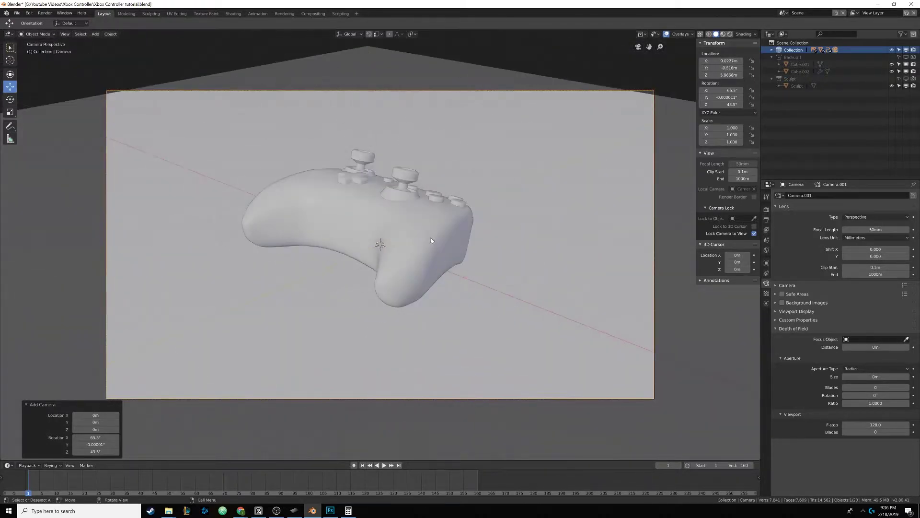
mouse_move(430, 237)
middle_mouse_down()
mouse_move(433, 229)
mouse_move(434, 250)
mouse_move(437, 236)
middle_mouse_up()
scroll(434, 249, "up", 3)
scroll(438, 246, "down", 3)
scroll(434, 232, "up", 2)
scroll(434, 246, "up", 2)
scroll(434, 243, "down", 2)
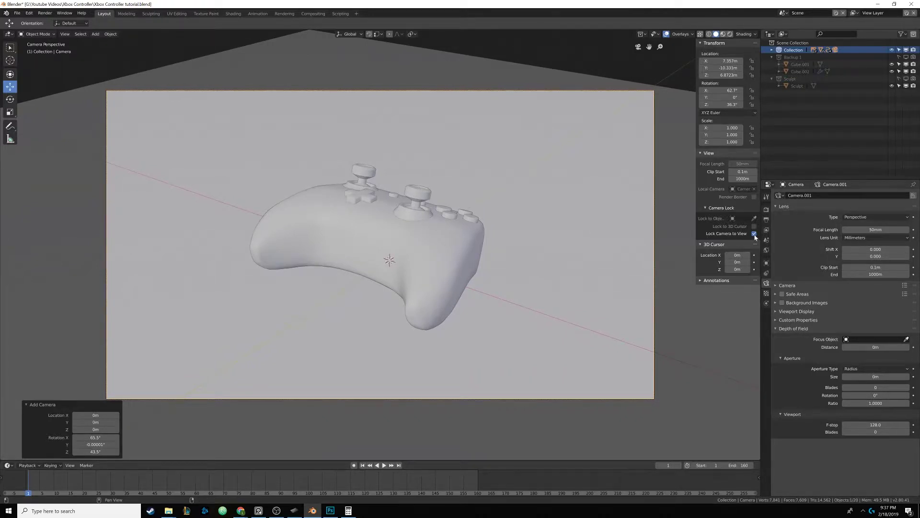
Unlock the camera from the view and add a plain axes empty at the scene origin
middle_click_drag(528, 231, 336, 214)
scroll(452, 237, "down", 5)
key("alt+a")
middle_click_drag(222, 183, 295, 189)
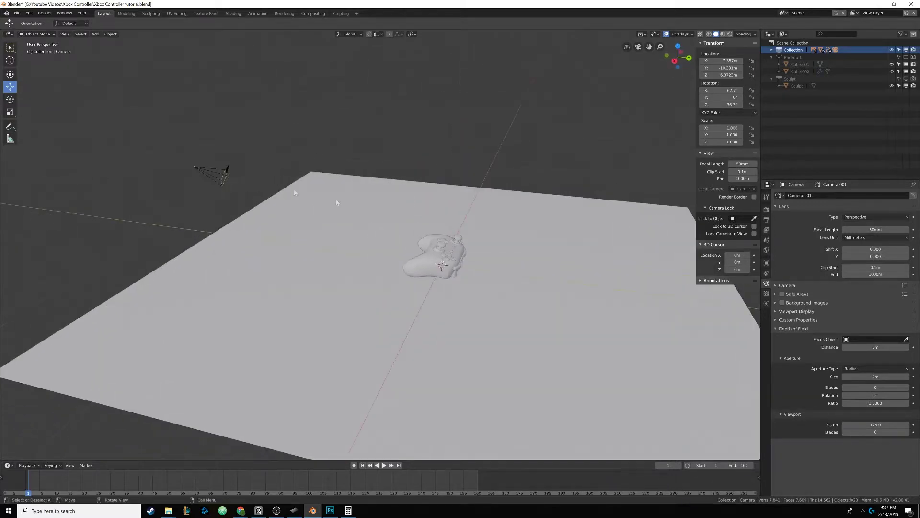
middle_click_drag(206, 169, 273, 197)
middle_click_drag(366, 206, 407, 252, "shift")
scroll(320, 214, "up", 2)
key("shift+a")
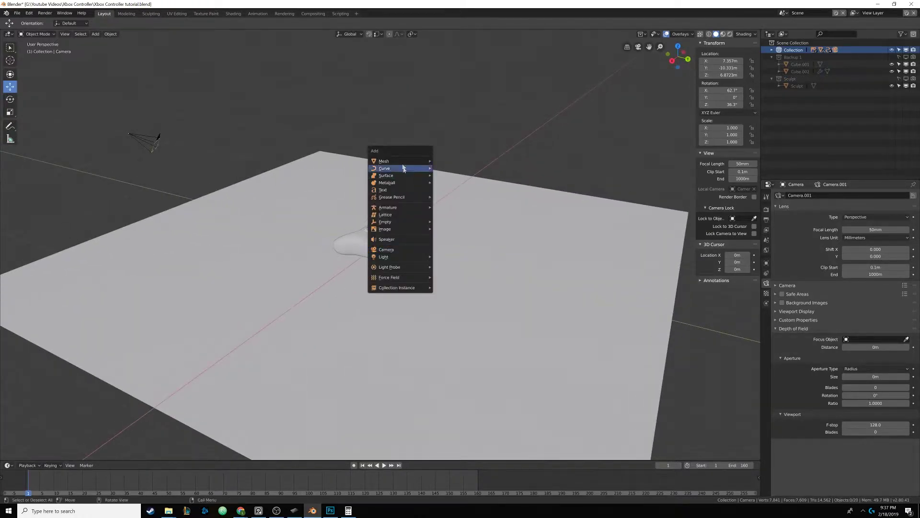
mouse_move(398, 223)
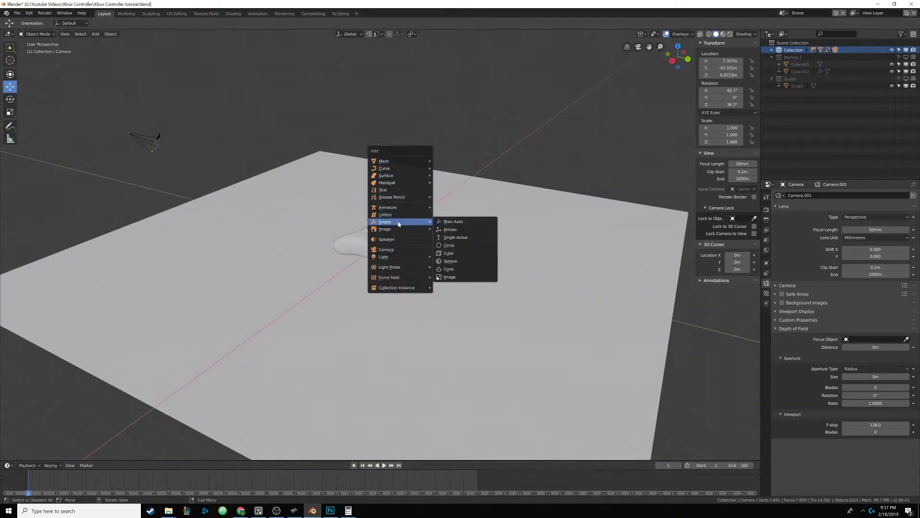
left_click(456, 223)
Raise the empty along Z to about 3.8 m above the origin
left_click_drag(380, 219, 379, 212)
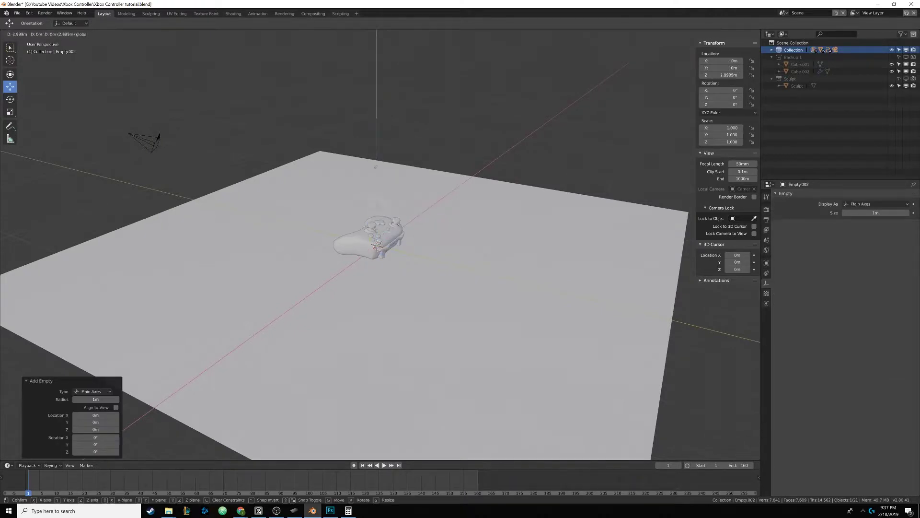
left_click_drag(376, 166, 377, 153)
middle_click_drag(379, 166, 400, 187, "shift")
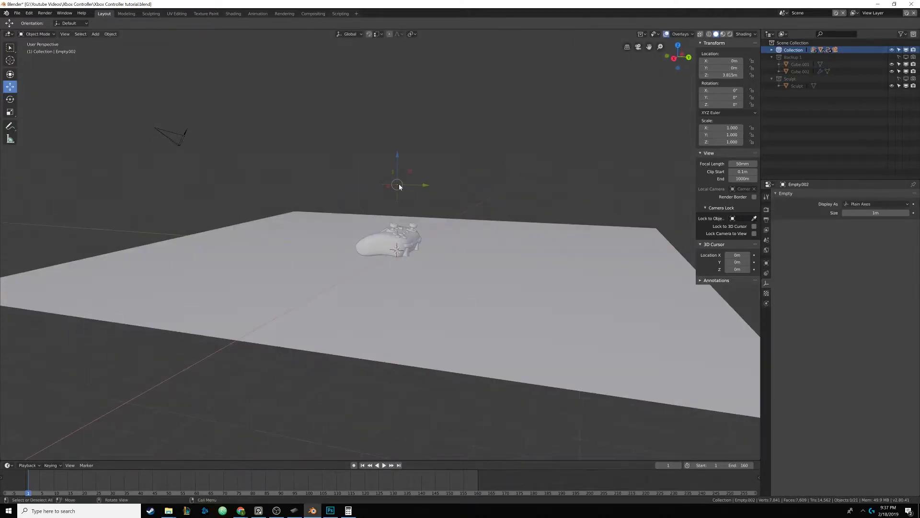
Parent the camera to the empty with the Object parent type
middle_click_drag(444, 232, 421, 226)
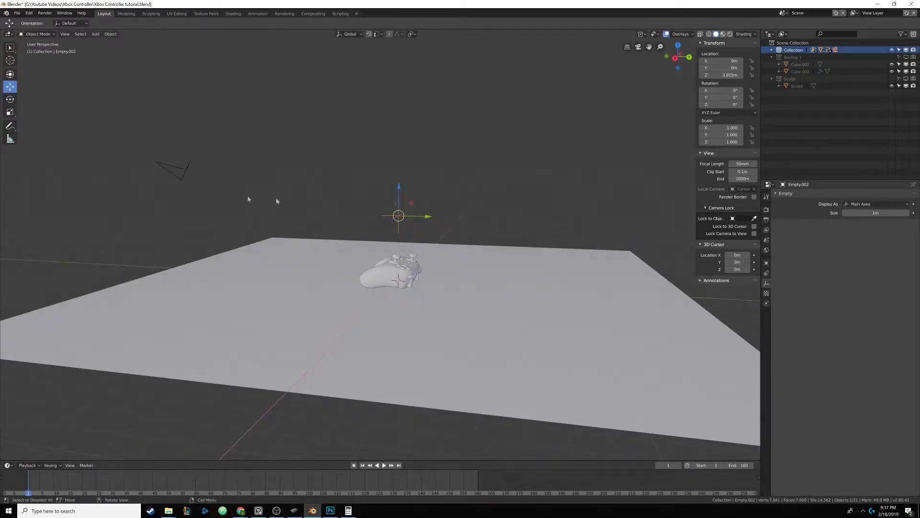
left_click(181, 165)
left_click(401, 217, "shift")
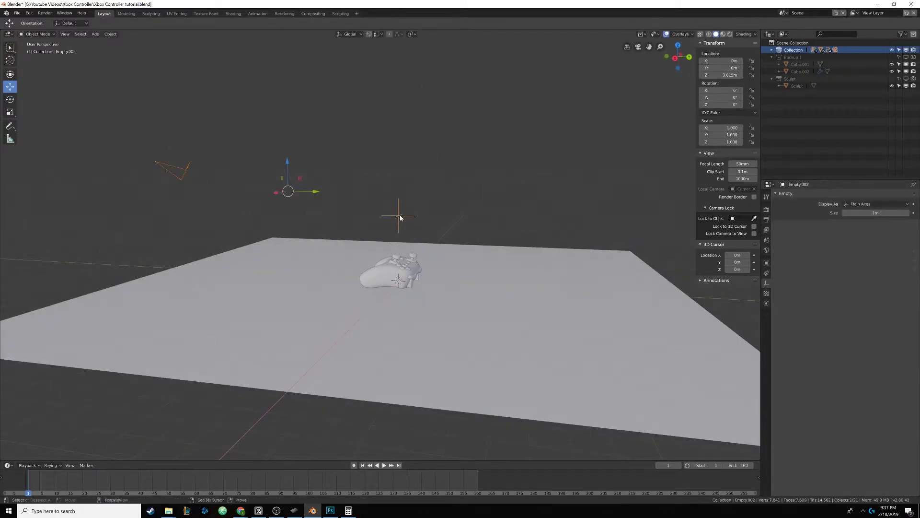
key("F3")
type("Make Paren")
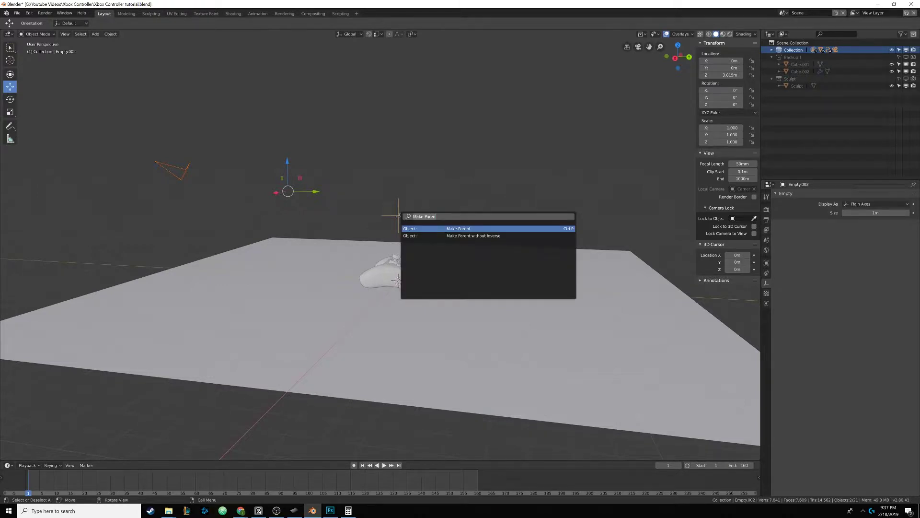
key("Return")
left_click(401, 217)
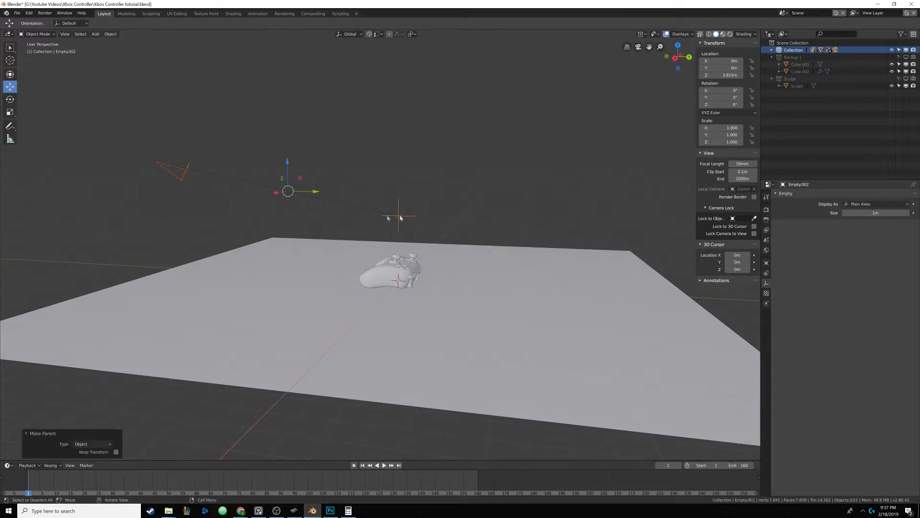
Select only the empty above the controller and test the parenting with a free rotation, leaving the rotation unapplied
key("alt+a")
middle_click_drag(411, 222, 438, 223)
left_click(412, 224)
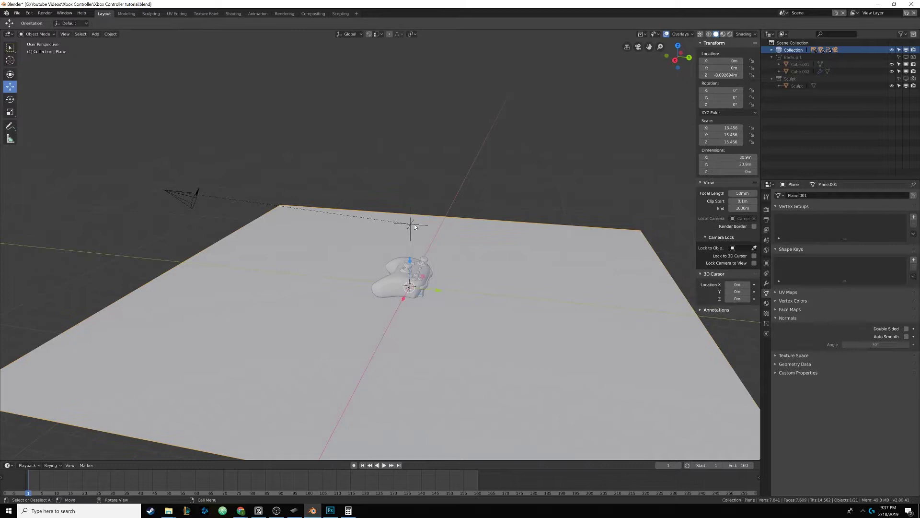
key("r")
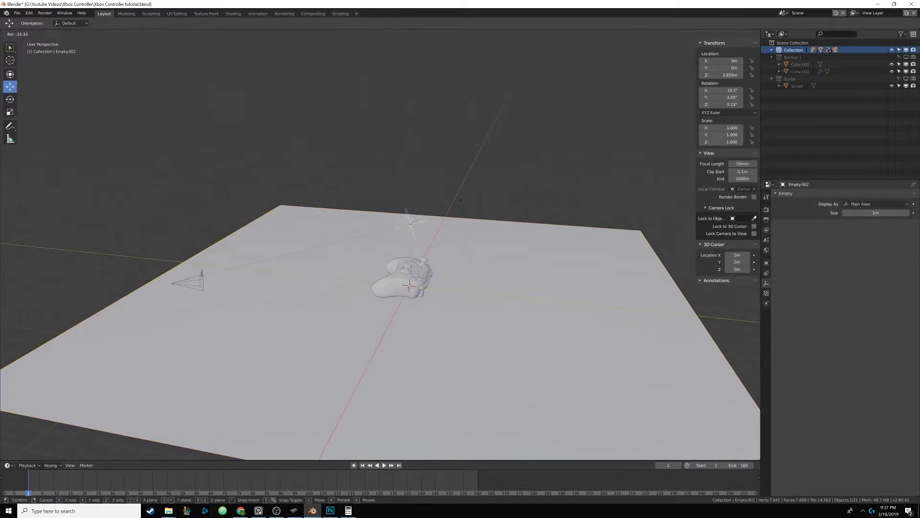
right_click(461, 201)
middle_click_drag(463, 220, 475, 221)
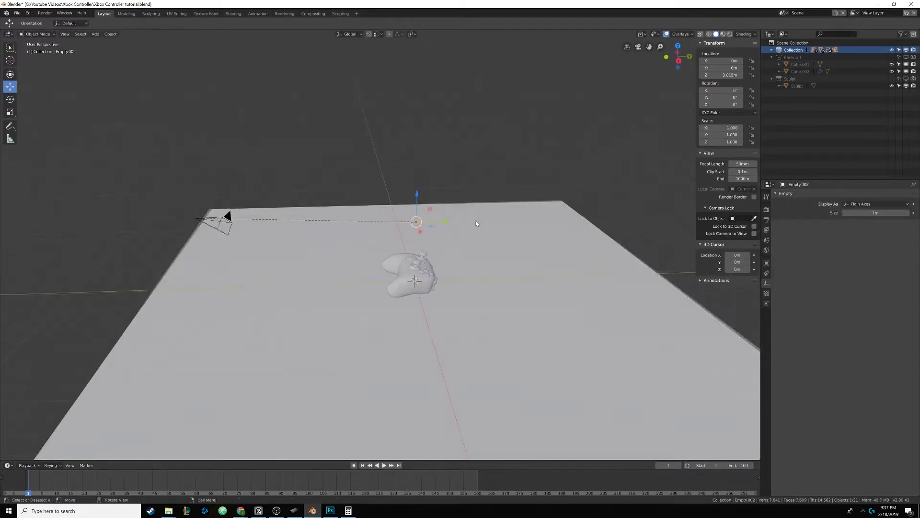
Try rotating the empty about Z while looking through the camera to preview the orbit
key("KP_0")
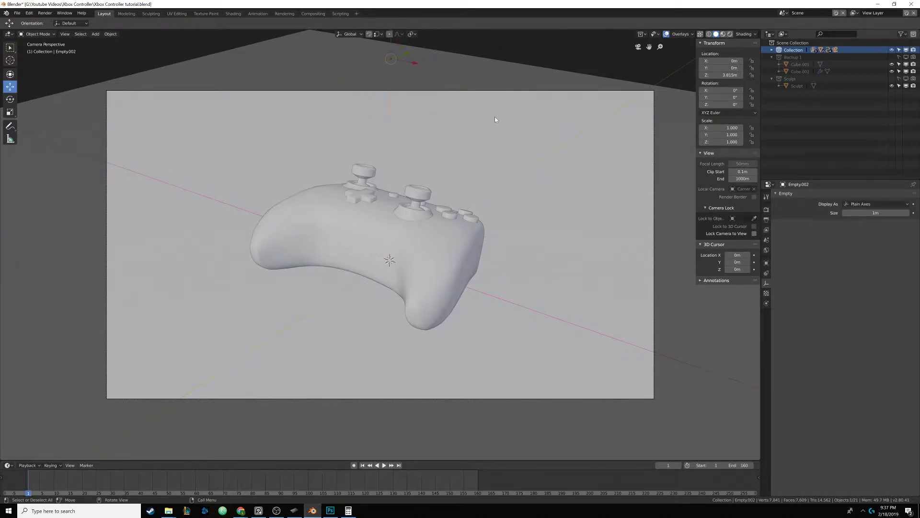
key("r")
key("z")
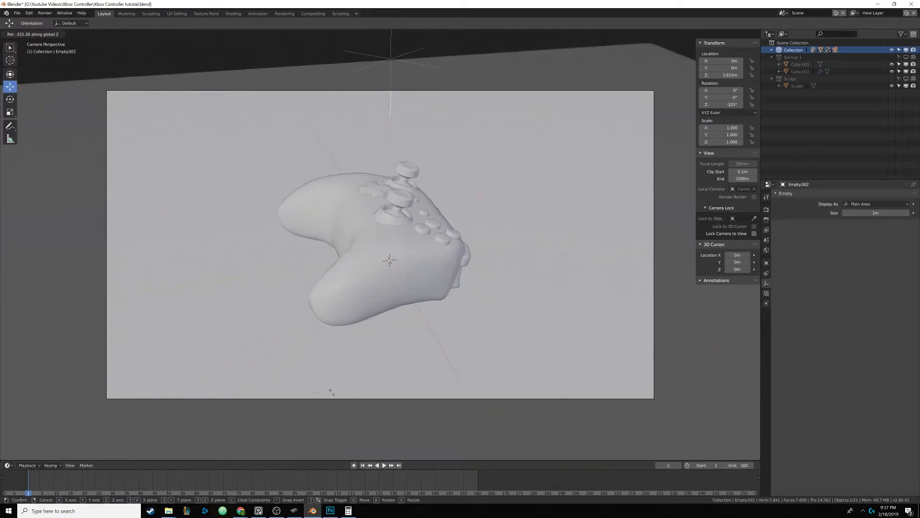
key("Escape")
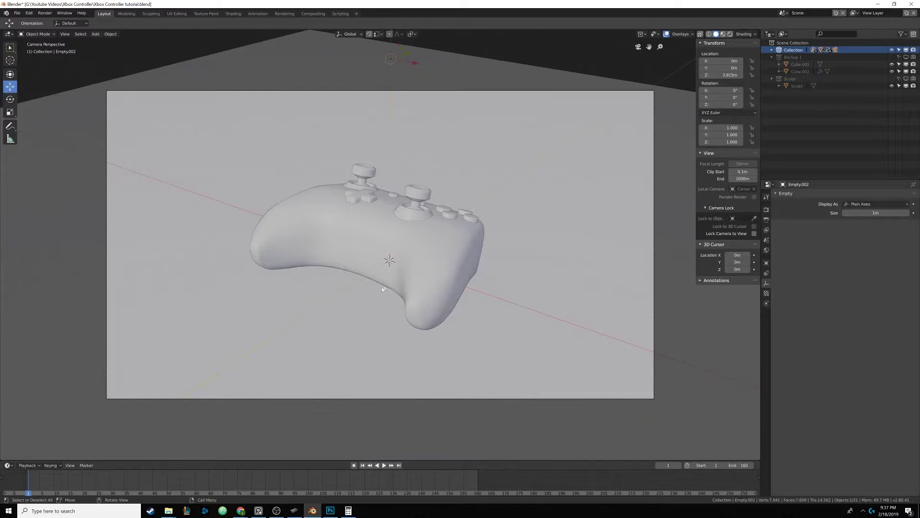
key("KP_0")
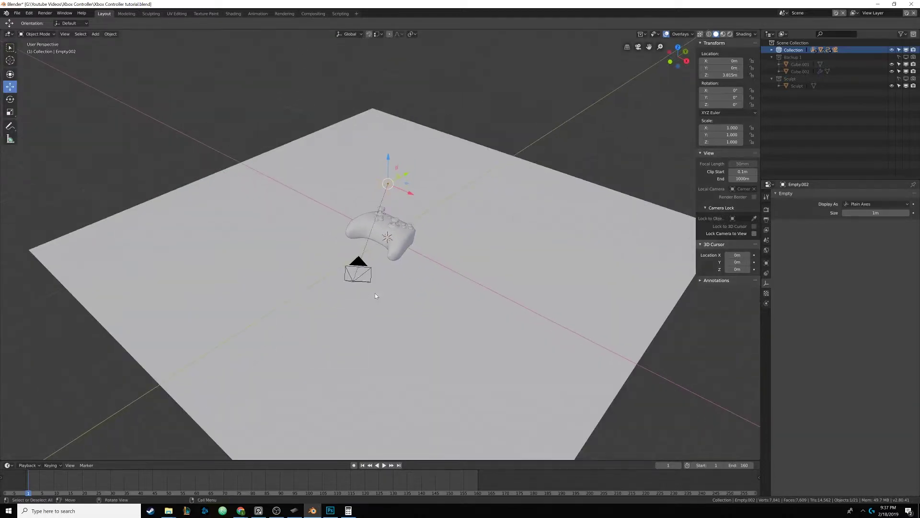
Insert a keyframe for the empty's rotation at frame 1 using the Rotation keying set
mouse_move(376, 296)
middle_mouse_down()
mouse_move(373, 284)
mouse_move(375, 301)
middle_mouse_up()
scroll(376, 298, "up", 2)
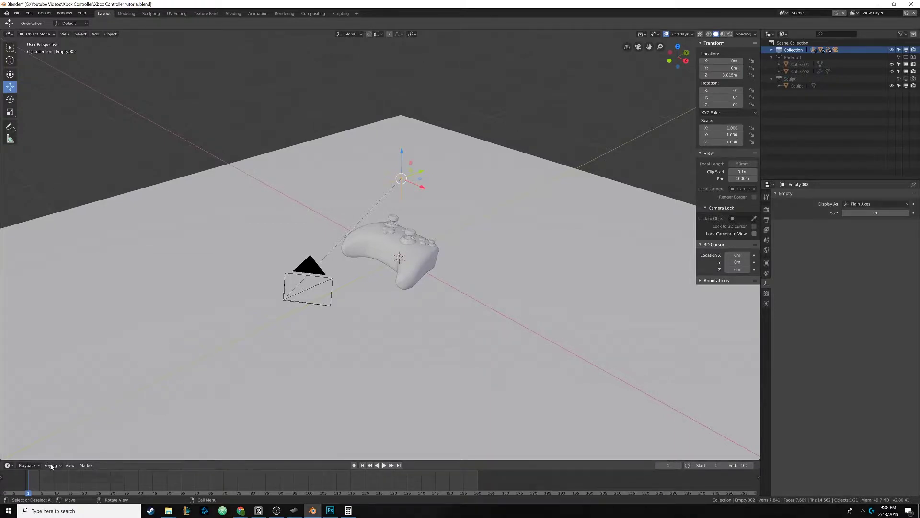
left_click_drag(28, 483, 38, 482)
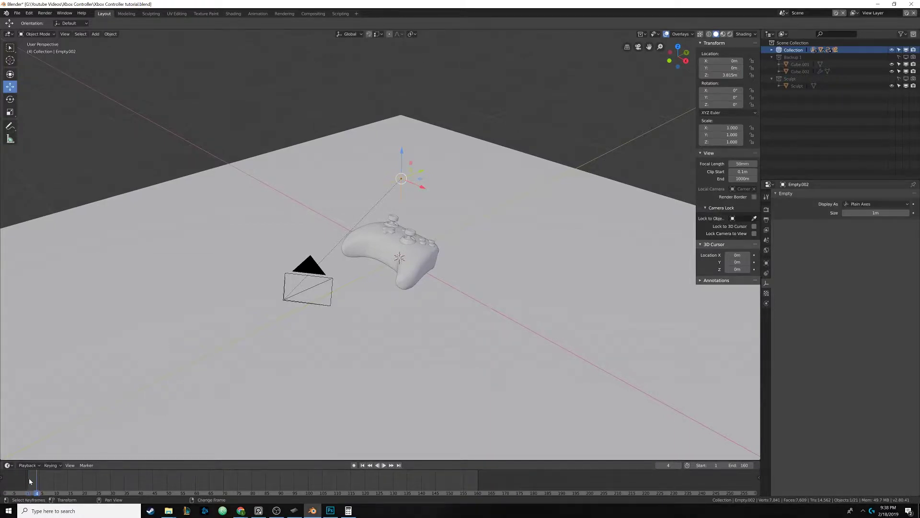
left_click(48, 466)
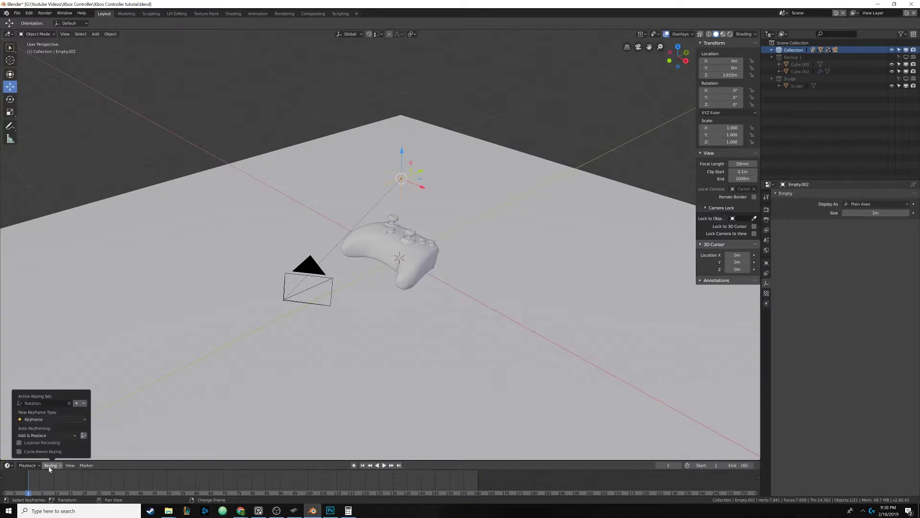
left_click(47, 404)
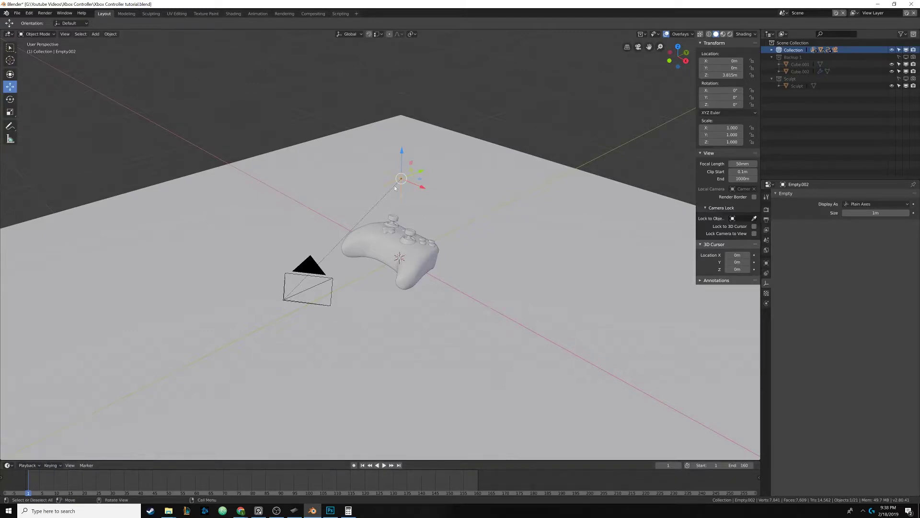
left_click(49, 465)
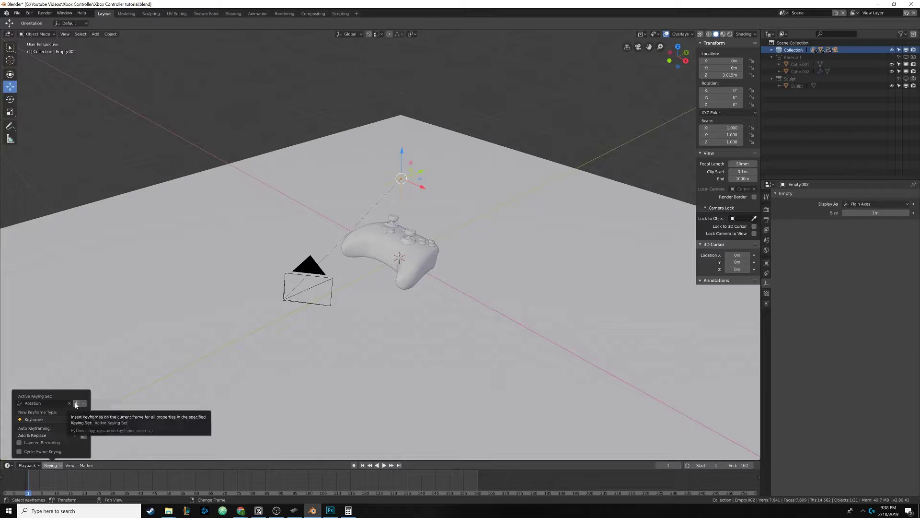
left_click(77, 404)
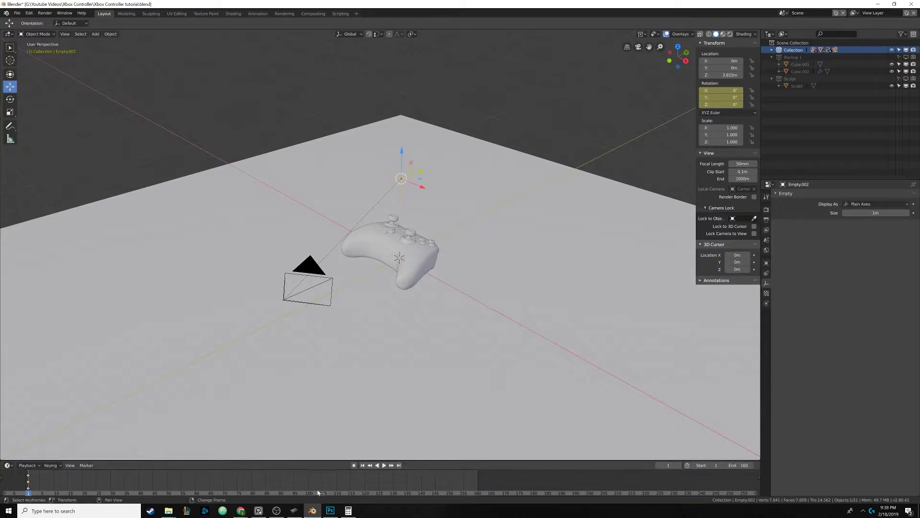
Try rotating the empty by about -355° around Z at frame 1
left_click(478, 481)
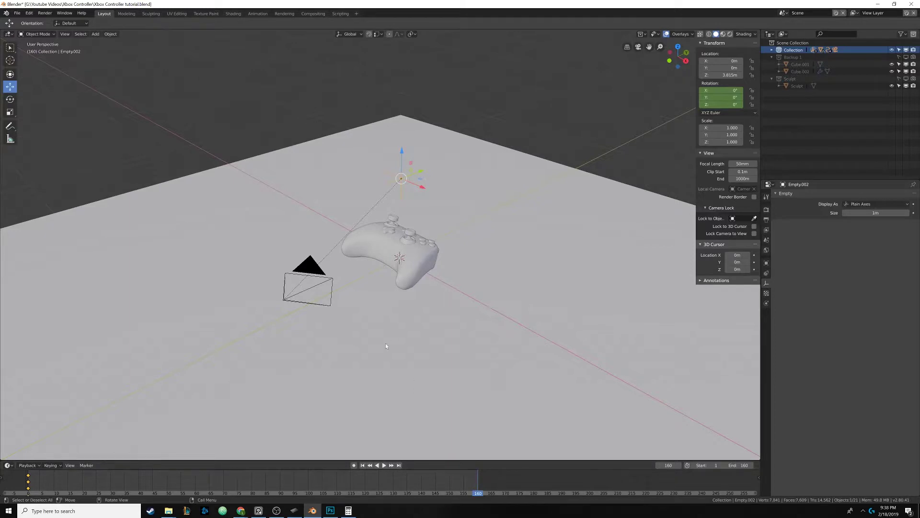
left_click(28, 484)
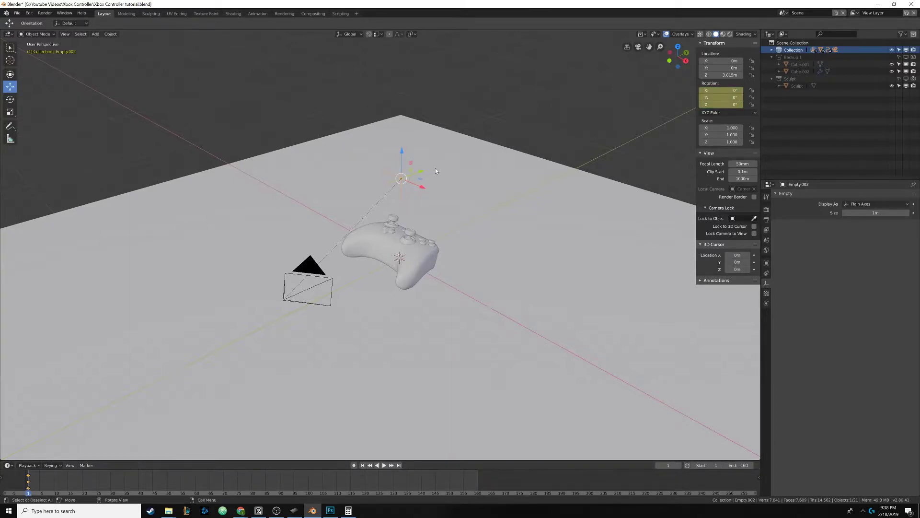
scroll(439, 178, "down", 3)
middle_click_drag(439, 179, 439, 196)
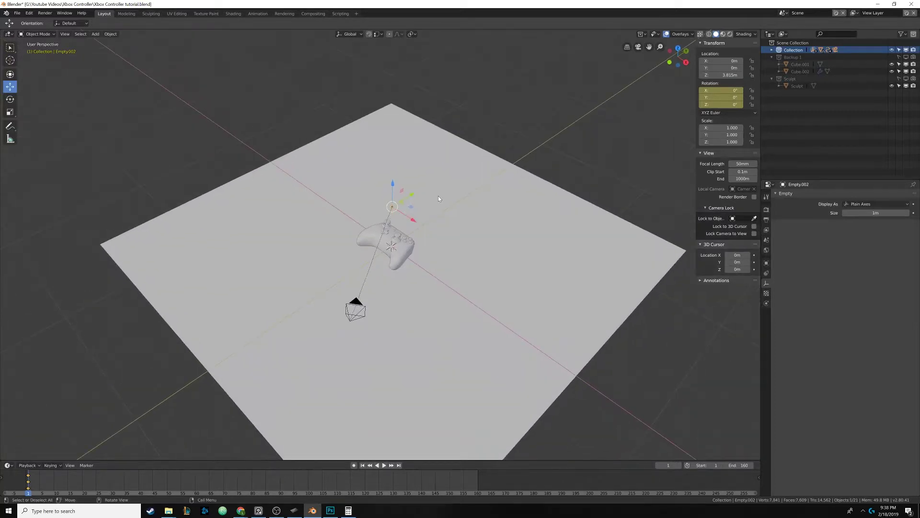
key("r")
key("z")
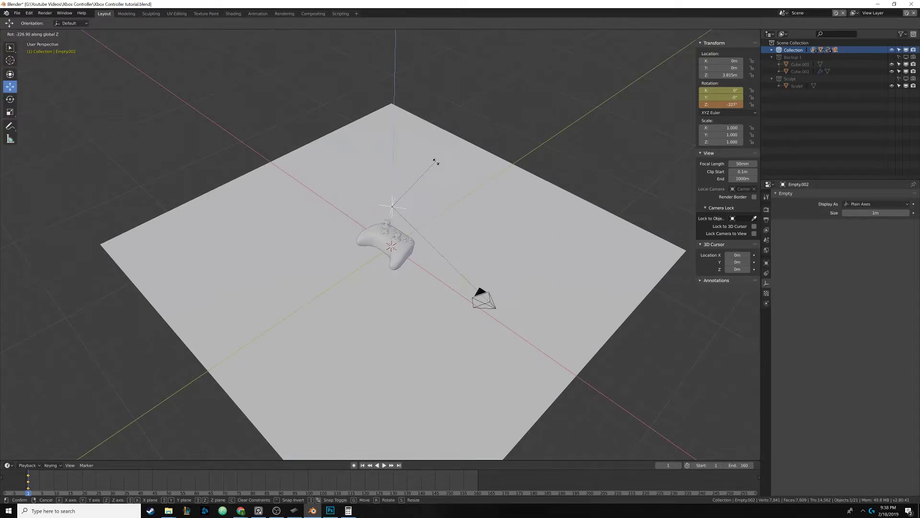
left_click(443, 190)
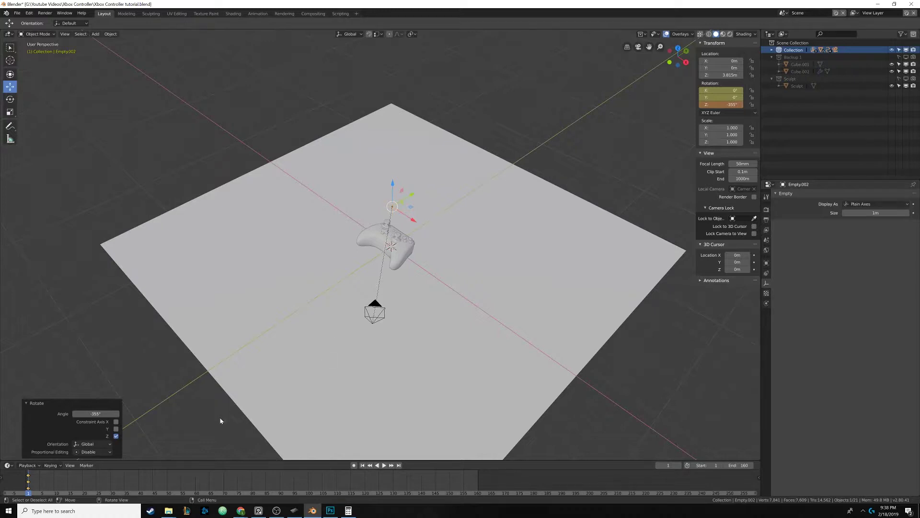
Rotate the empty about -365° around Z at frame 160 and insert a Rotation keyframe there
left_click(478, 480)
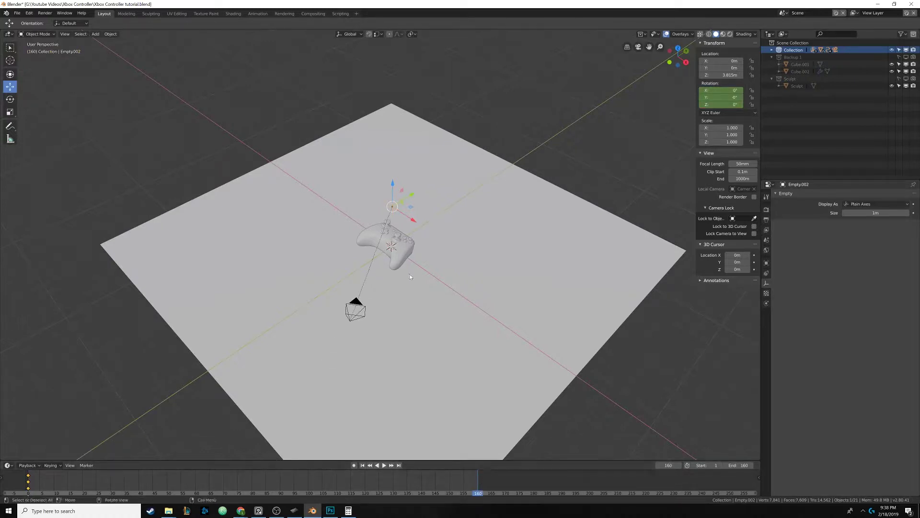
key("r")
key("z")
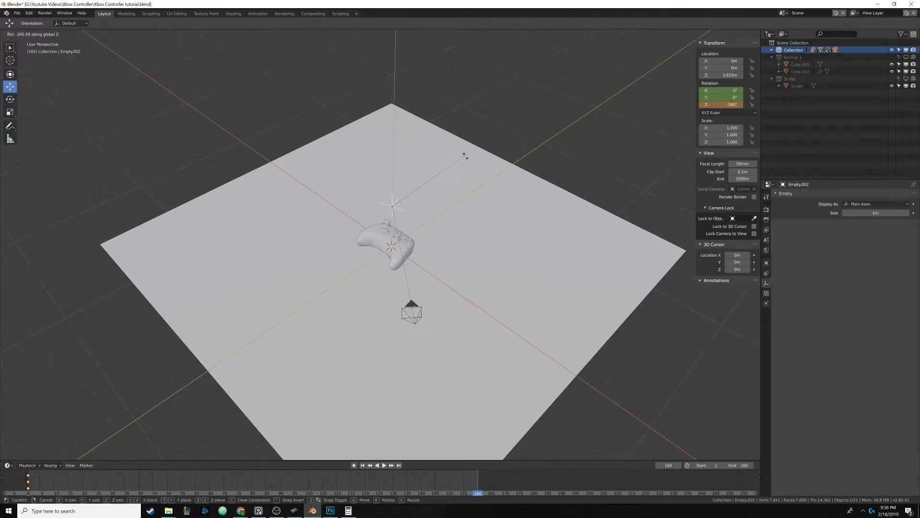
left_click(486, 179)
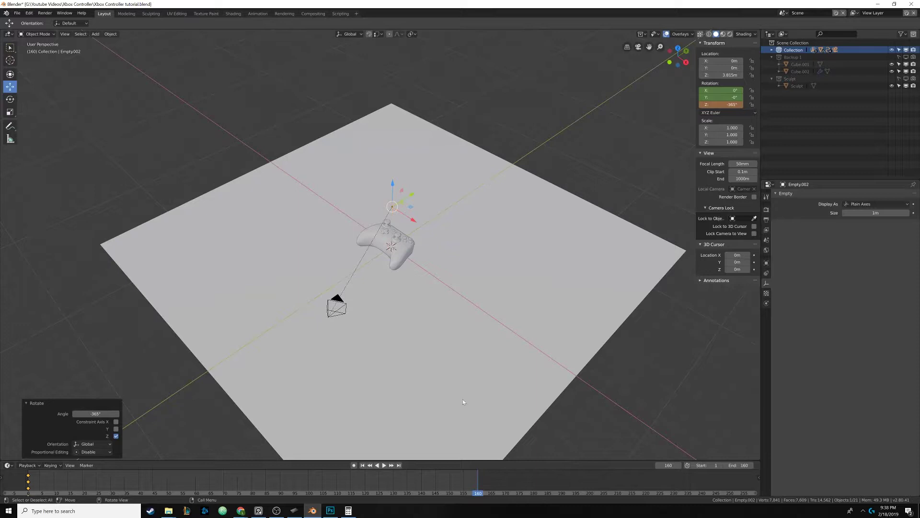
left_click(50, 465)
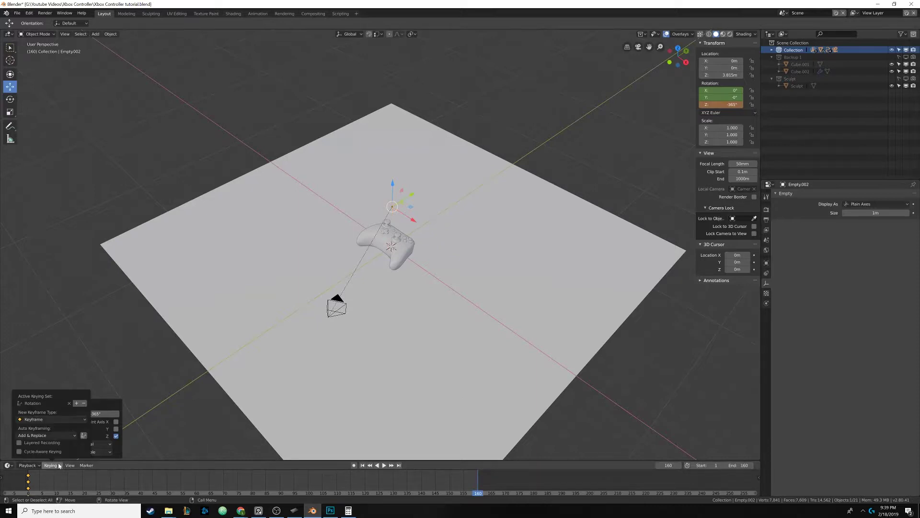
left_click(79, 404)
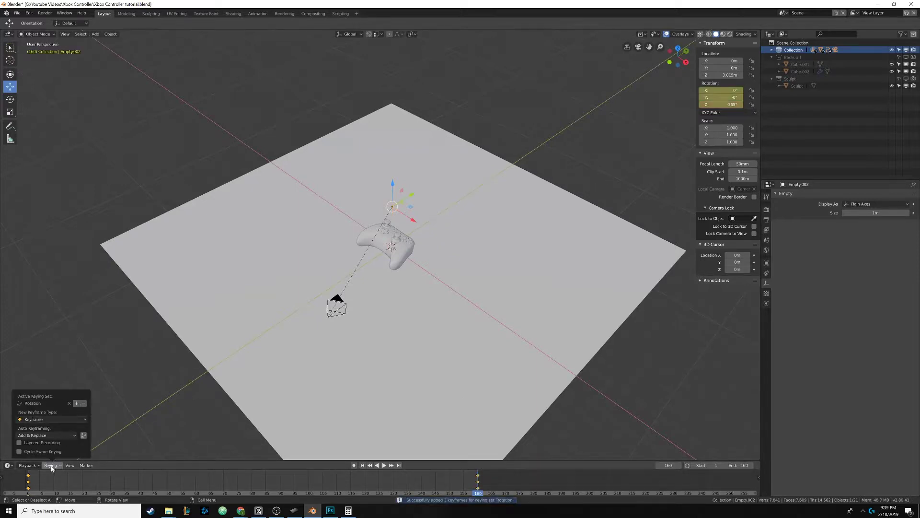
Play the empty's orbit animation from frame 1 in the perspective view and stop the playback
left_click(362, 465)
left_click(384, 465)
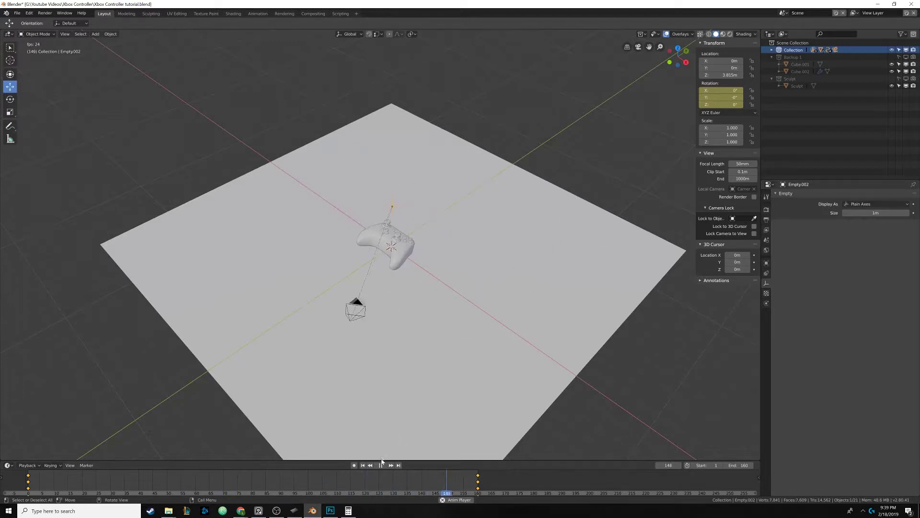
key("space")
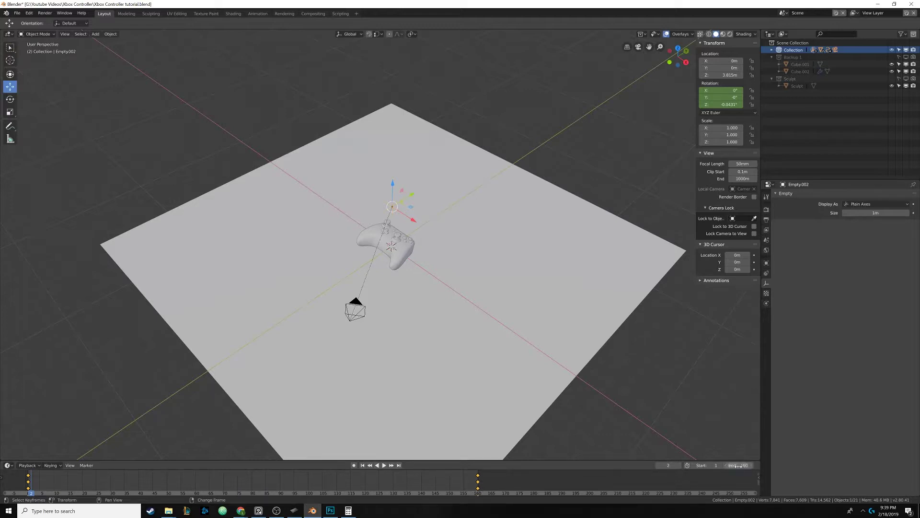
Check frame 160, preview the orbit through the camera, and return to frame 1
right_click(478, 482)
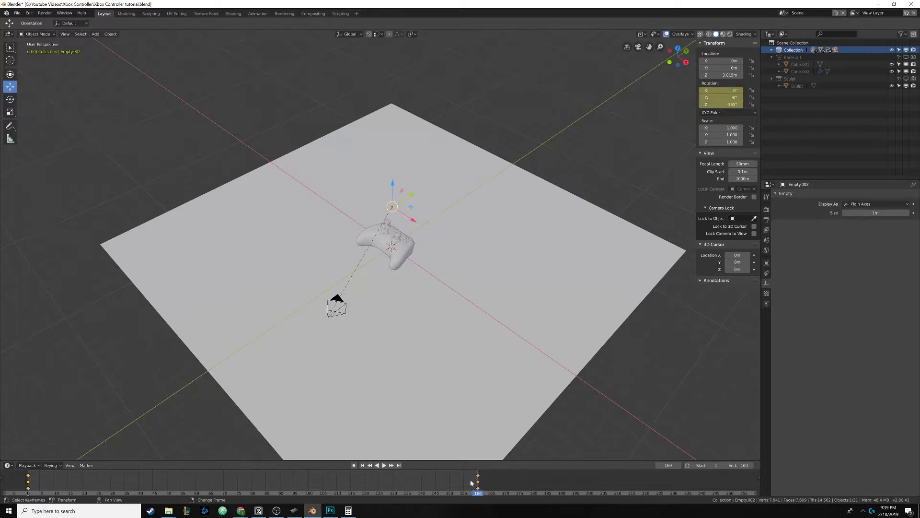
key("KP_0")
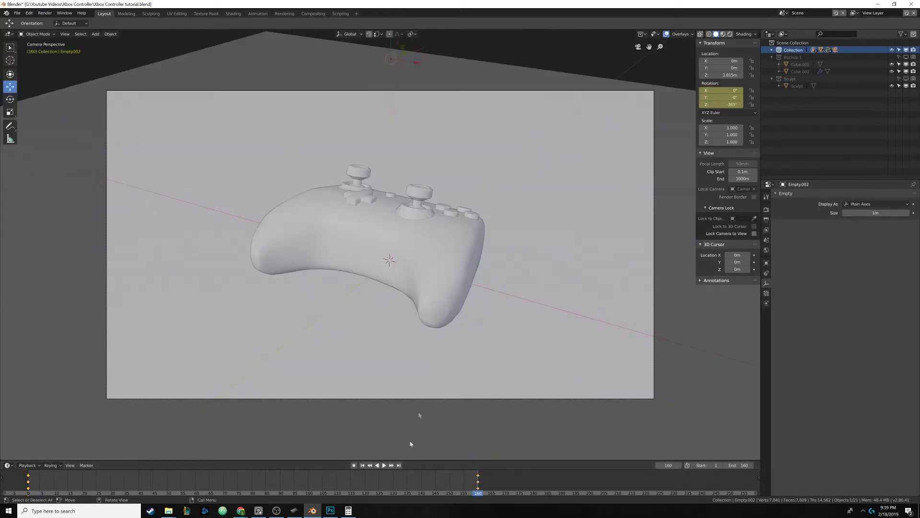
left_click(384, 466)
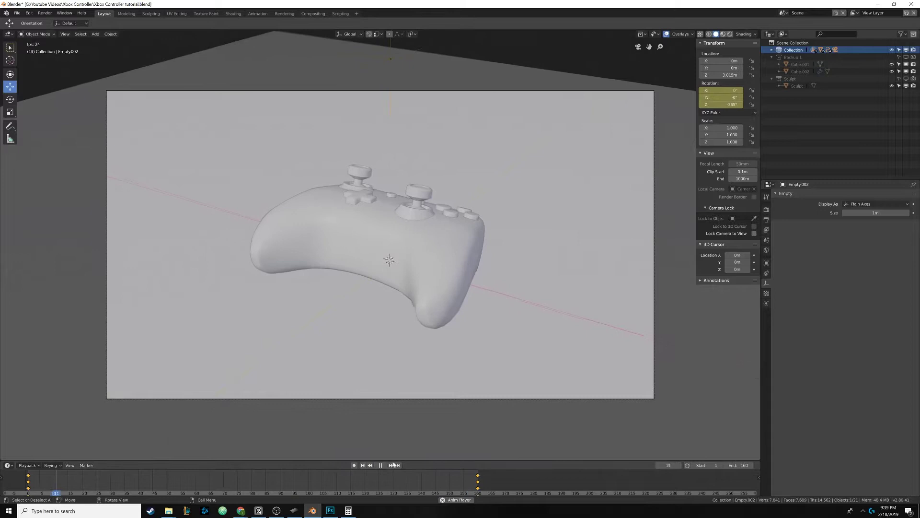
left_click(381, 465)
left_click(363, 465)
Rotate the controller body about -213° around the global Z axis so its face buttons face the camera
left_click(424, 271)
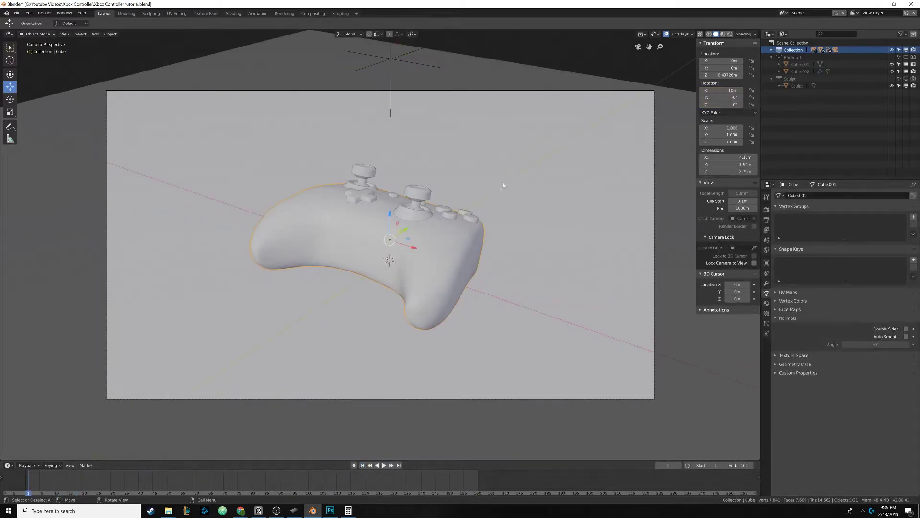
key("r")
key("z")
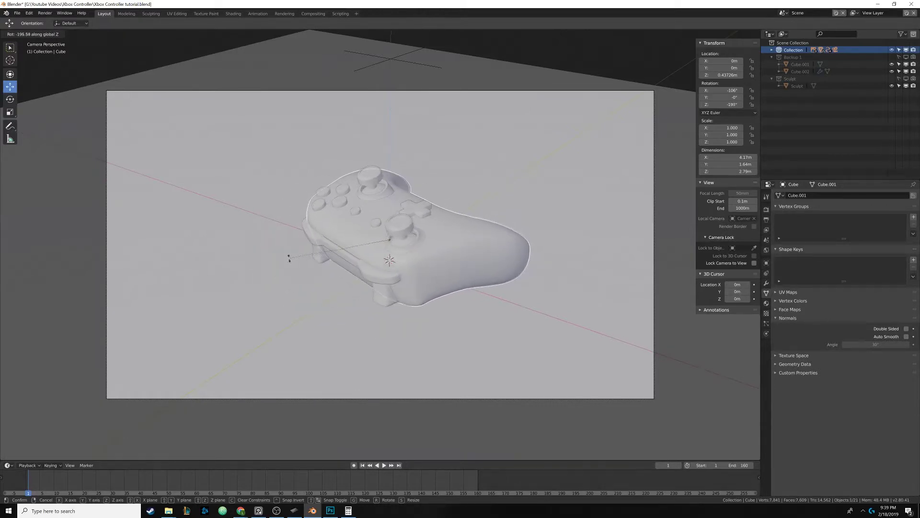
left_click(282, 230)
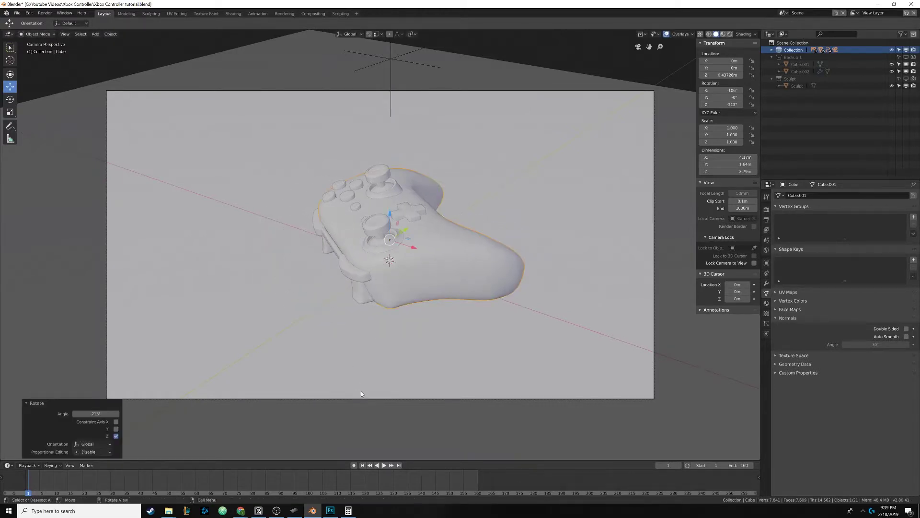
Preview the orbit with the controller's new orientation, return to frame 1, and save the file
left_click(384, 465)
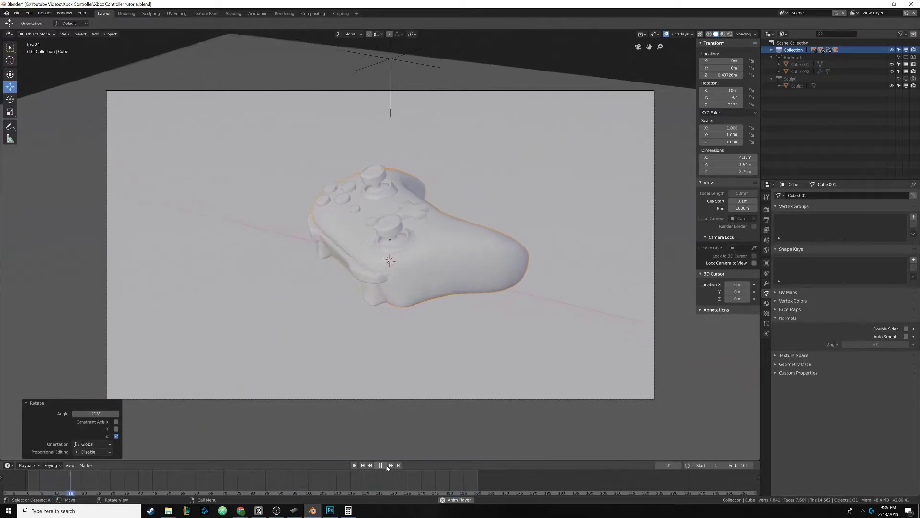
left_click(380, 465)
left_click(363, 465)
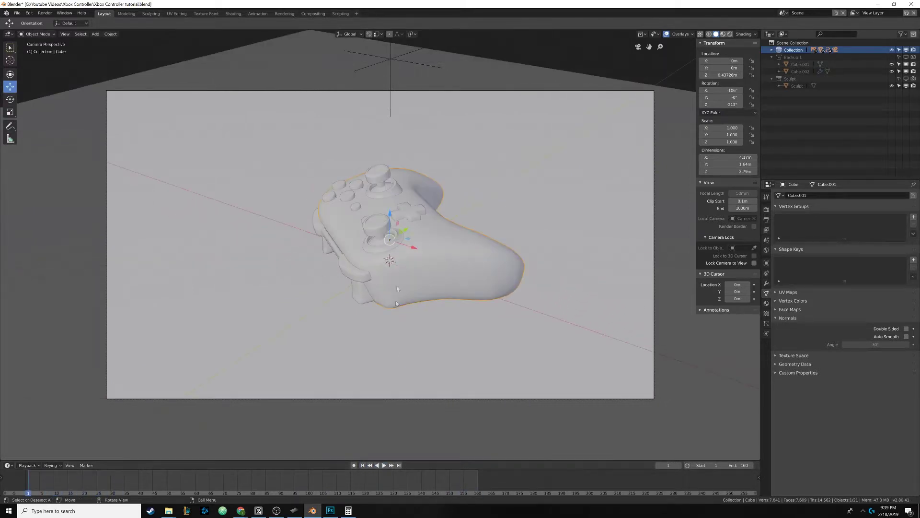
key("ctrl+s")
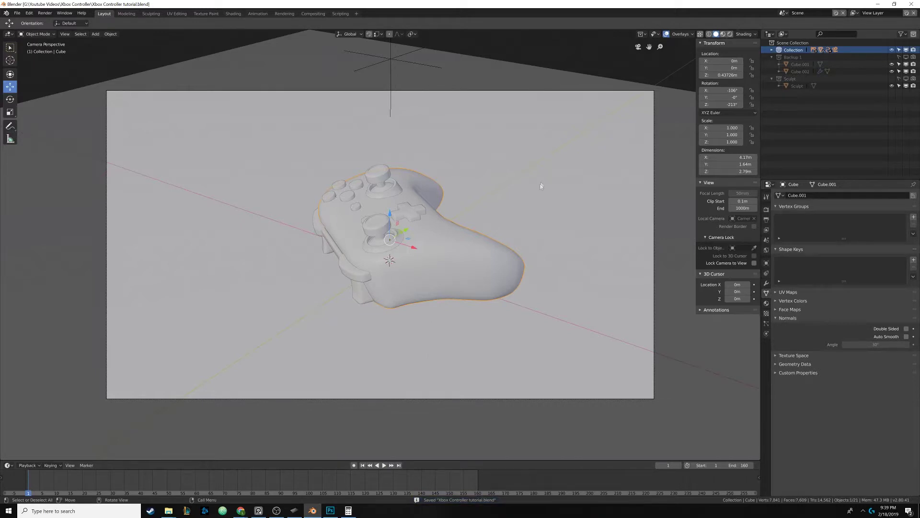
Hide the viewport sidebar and unlink the HDR image from the World's environment texture
key("n")
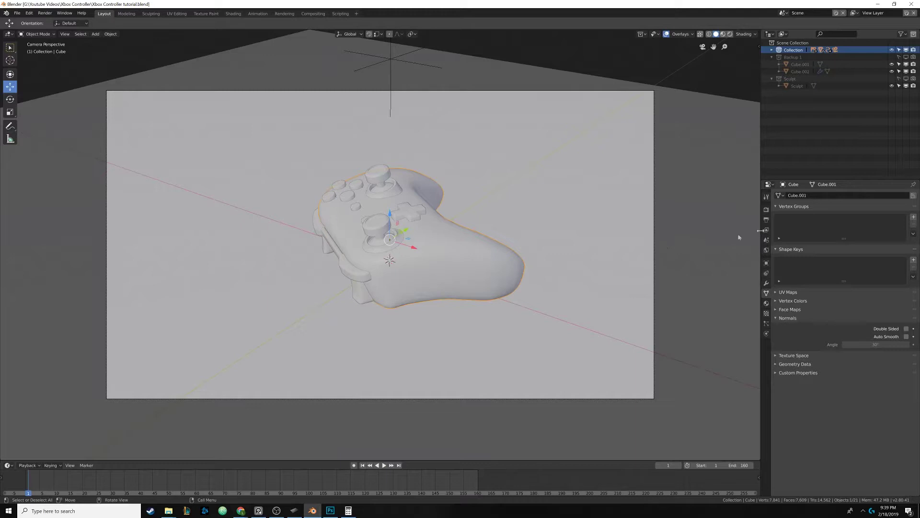
left_click(766, 209)
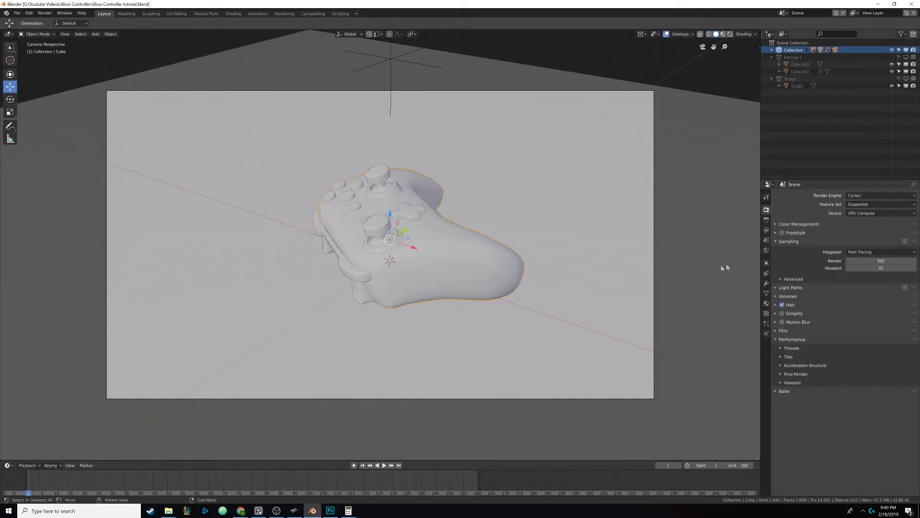
left_click(766, 250)
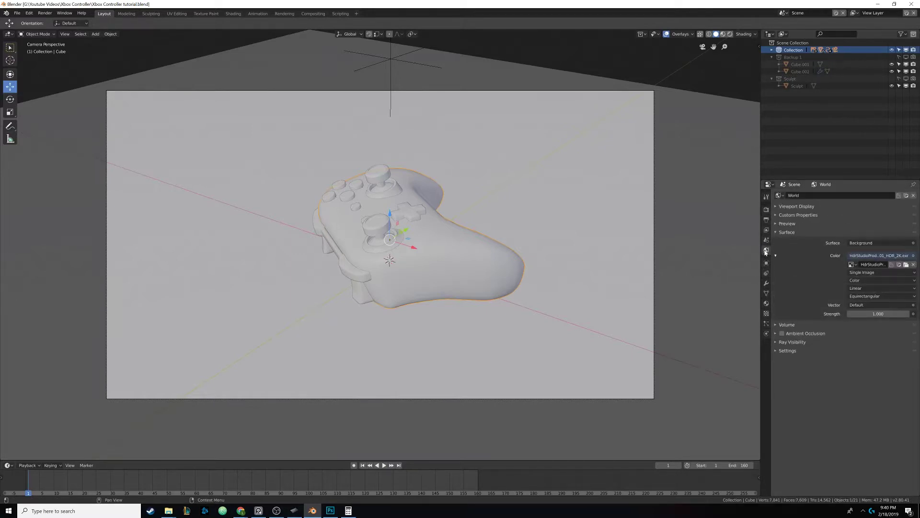
left_click(914, 265)
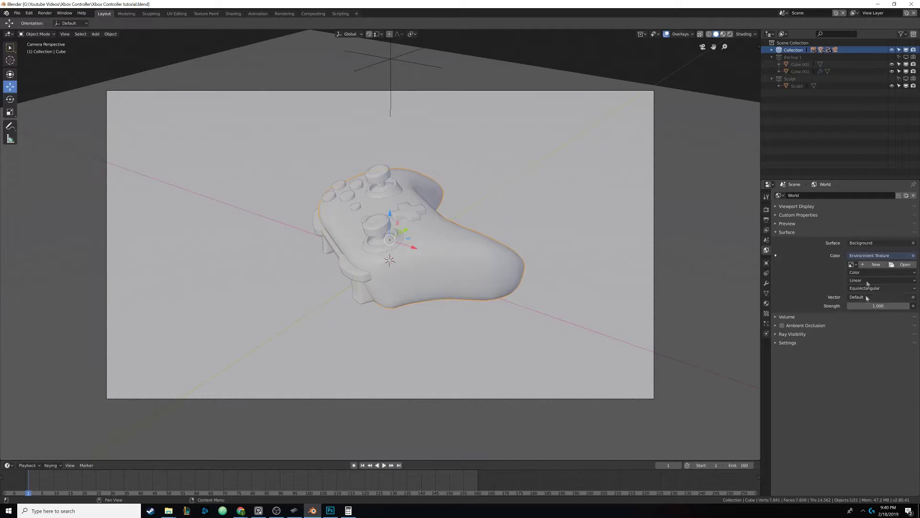
Load HdrStudioProductSoftLight001_HDR_2K.exr from the HdrStudioProductSoftLight001 2K folder as the World's environment texture
left_click(904, 264)
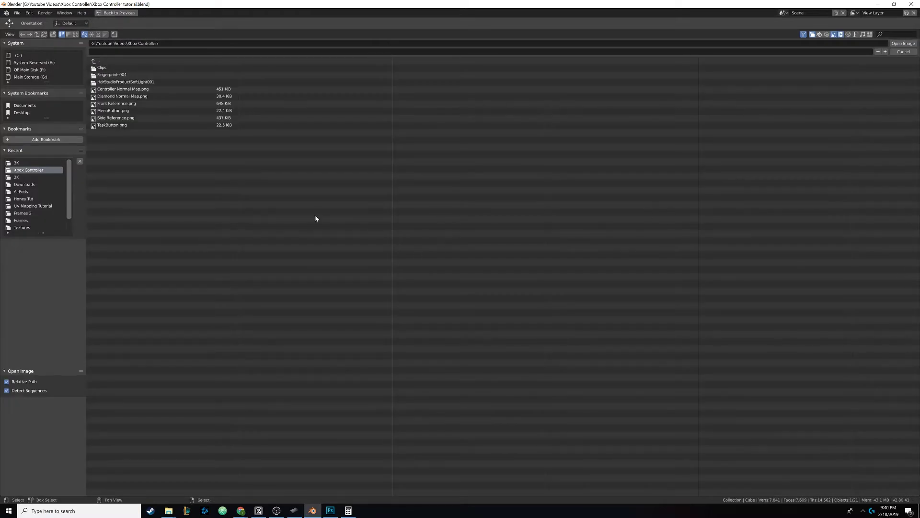
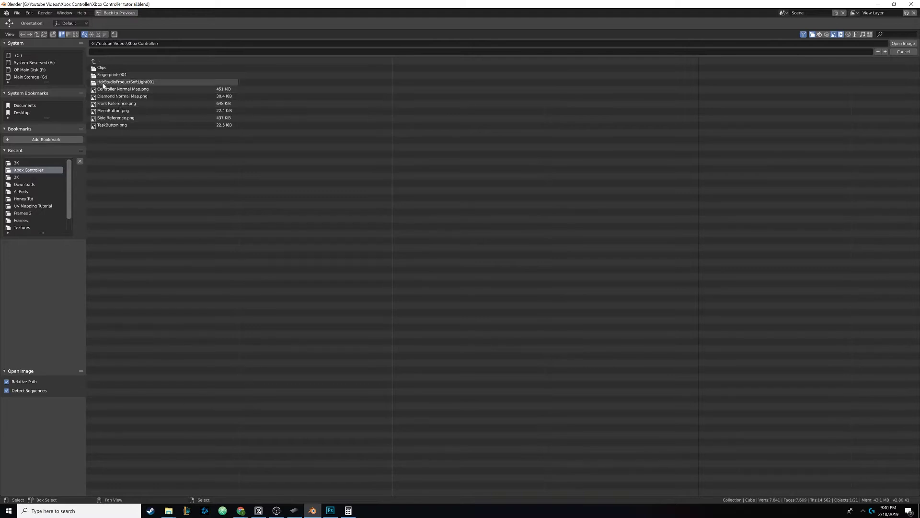
left_click(144, 84)
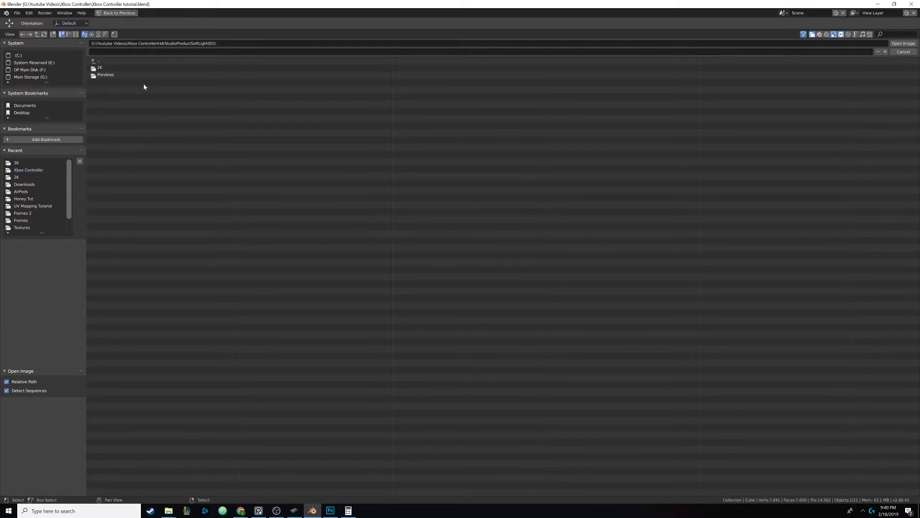
left_click(105, 70)
left_click(115, 71)
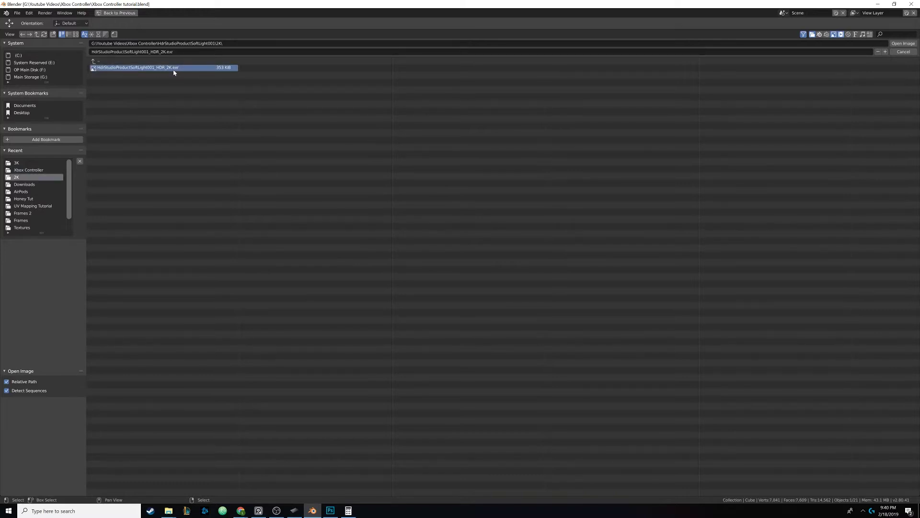
left_click(904, 43)
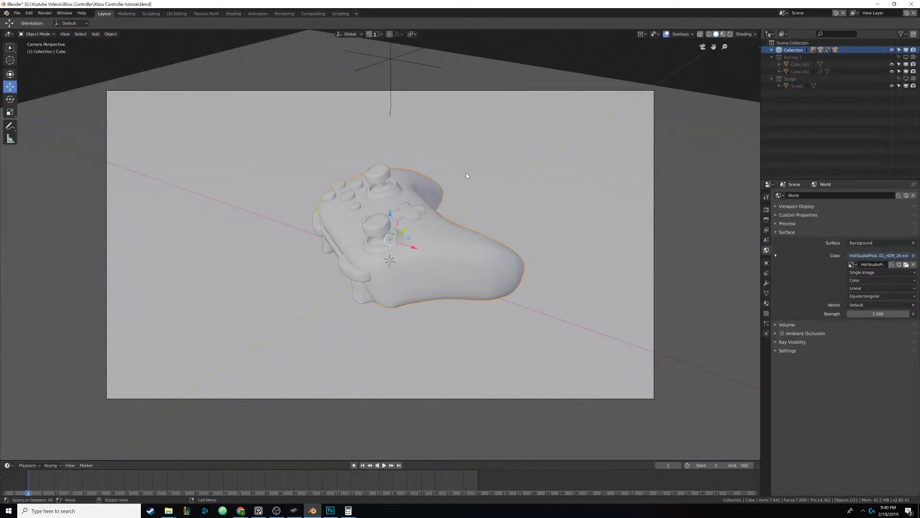
Preview the HDRI lighting and camera orbit in rendered shading, return to frame 1, and restore solid shading
key("KP_0")
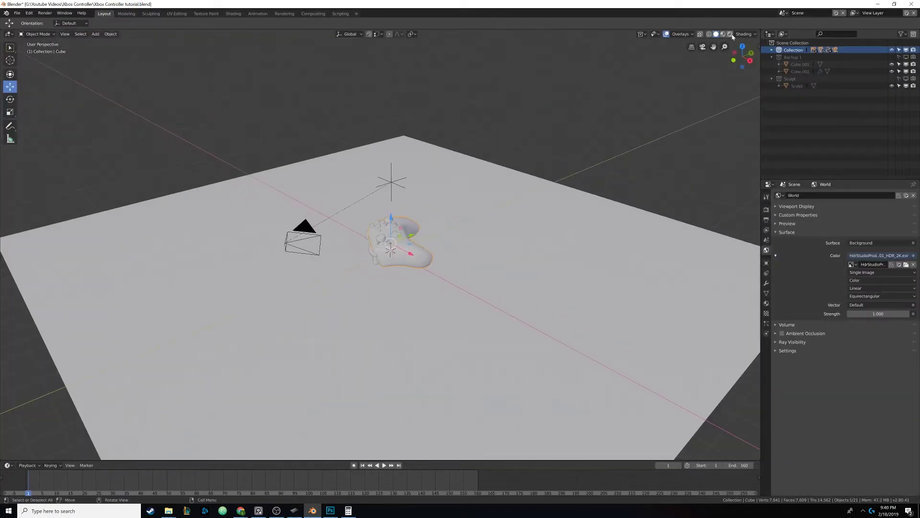
left_click(730, 34)
middle_click_drag(479, 152, 381, 172)
key("KP_0")
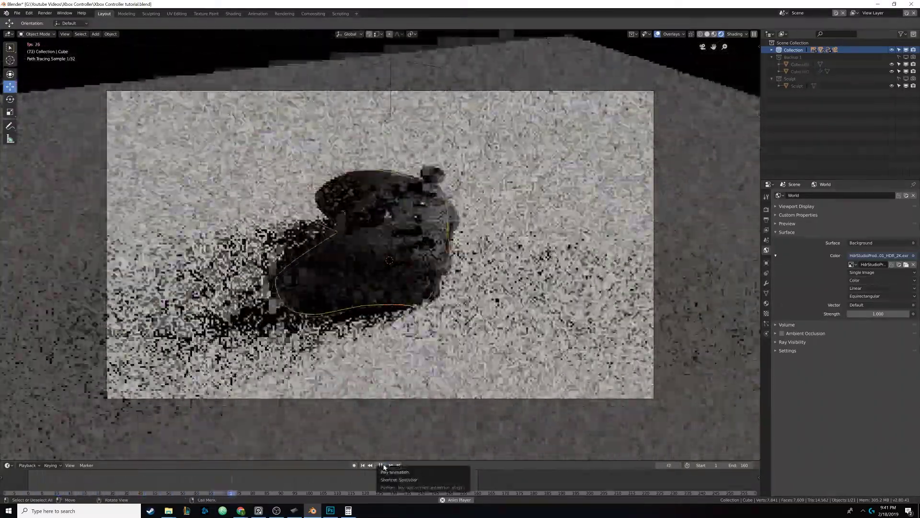
left_click(385, 465)
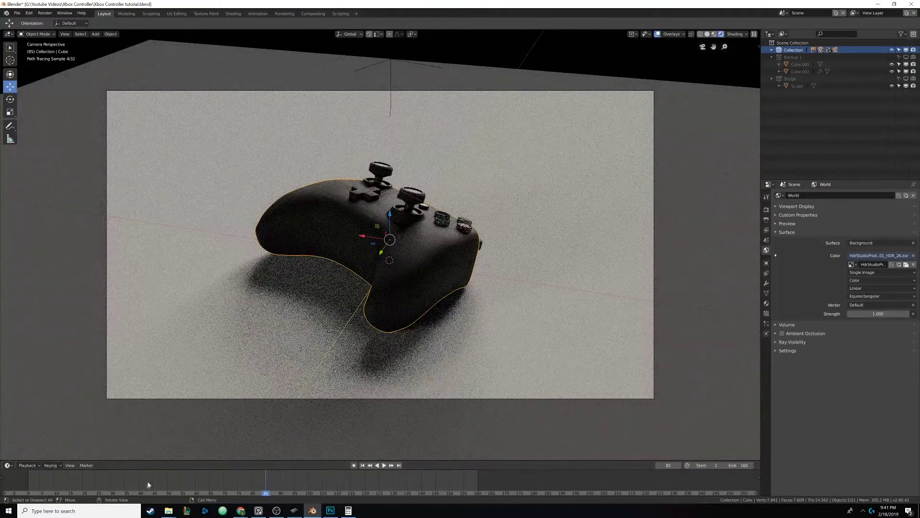
left_click(29, 485)
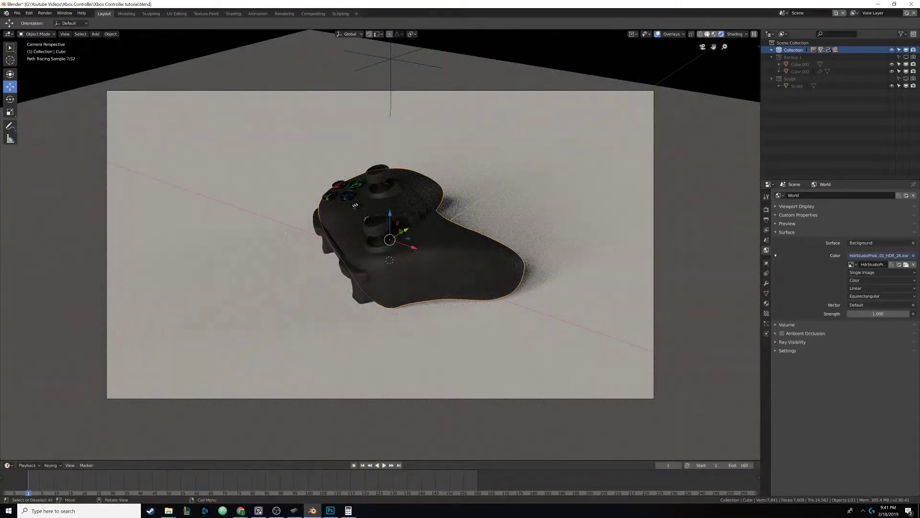
left_click(707, 34)
Keep the Cycles render samples at 350 and render a still image of frame 1
left_click(766, 210)
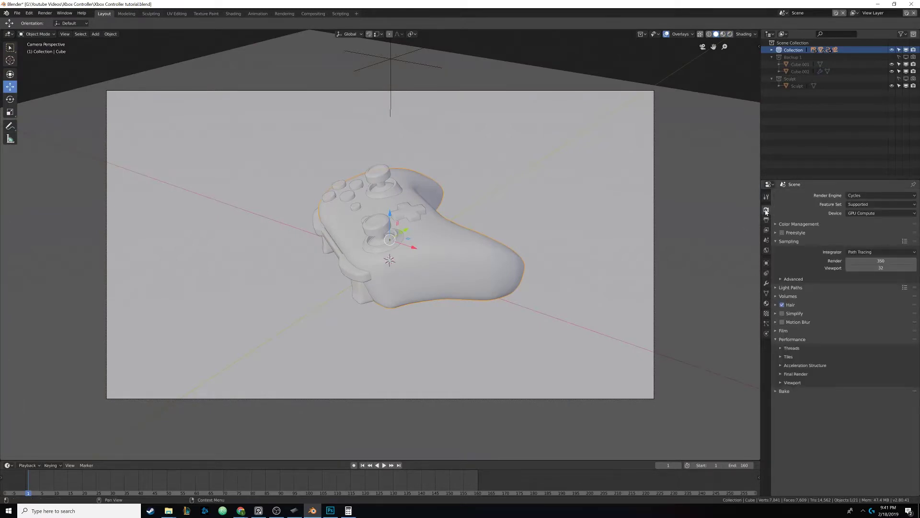
left_click(885, 260)
key("Return")
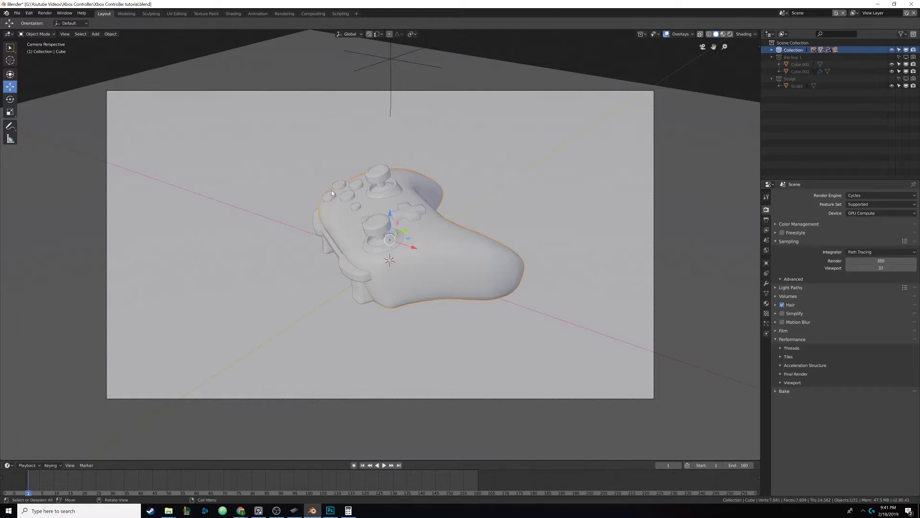
left_click(45, 13)
left_click(47, 22)
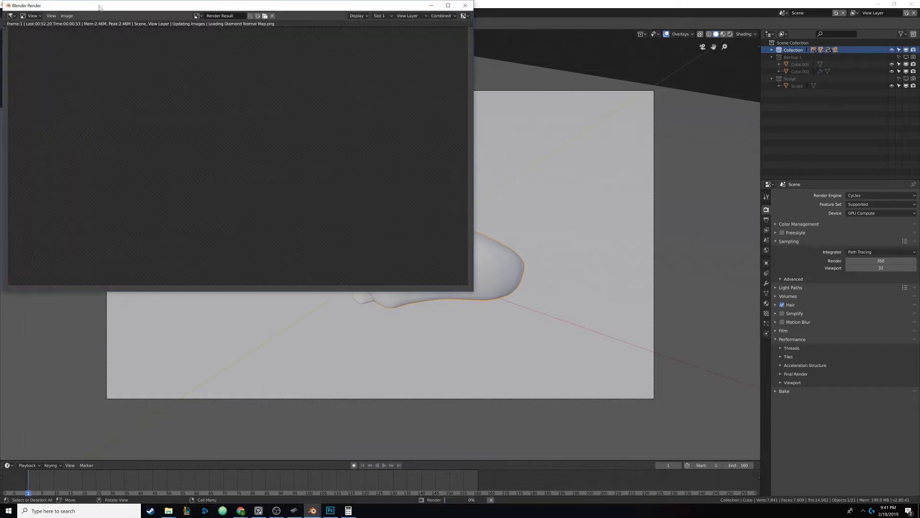
left_click_drag(103, 6, 304, 94)
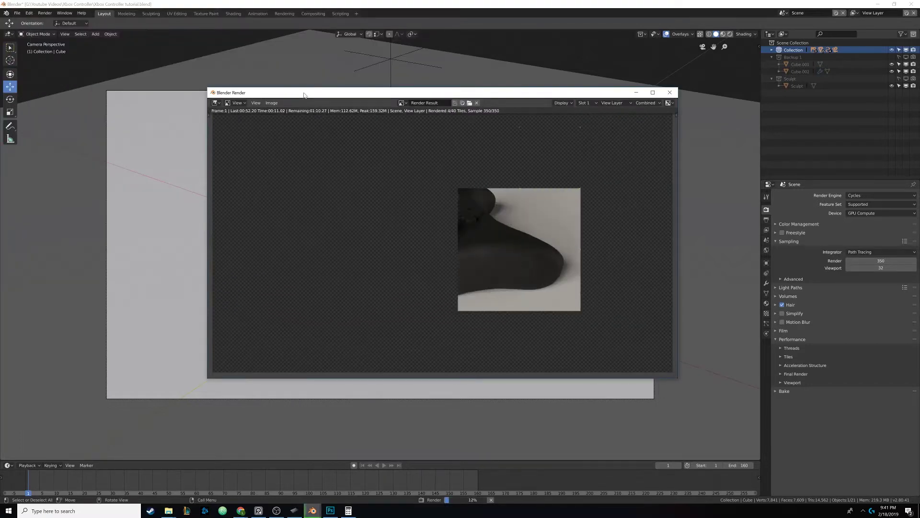
left_click(476, 103)
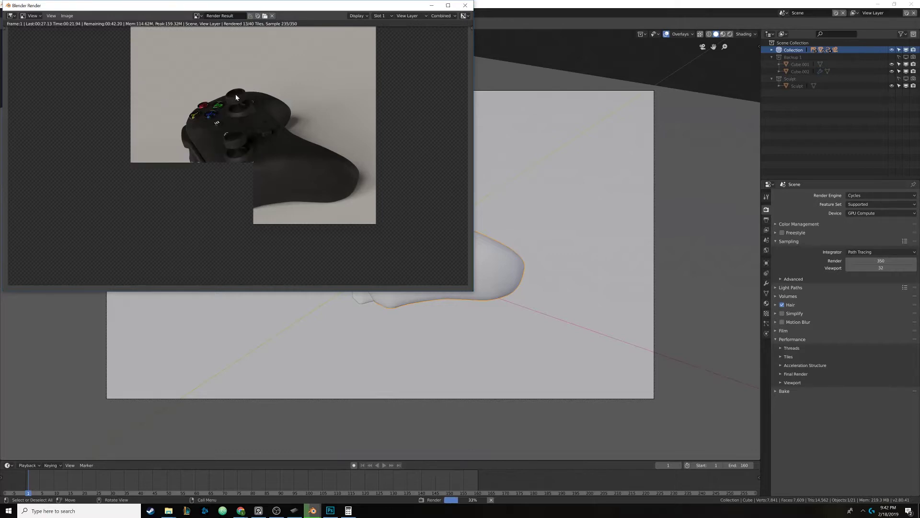
Examine the controller's face buttons up close in the render result, and close the render window
scroll(246, 188, "up", 4)
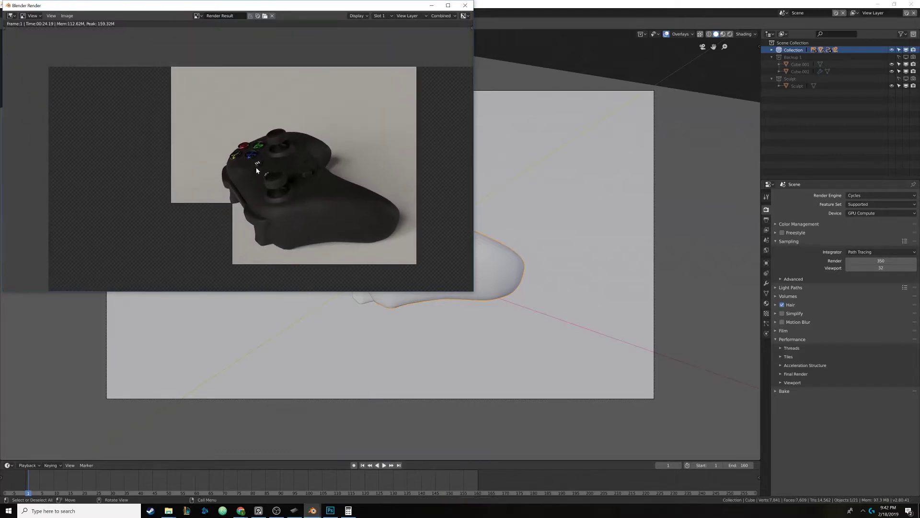
scroll(248, 190, "up", 2)
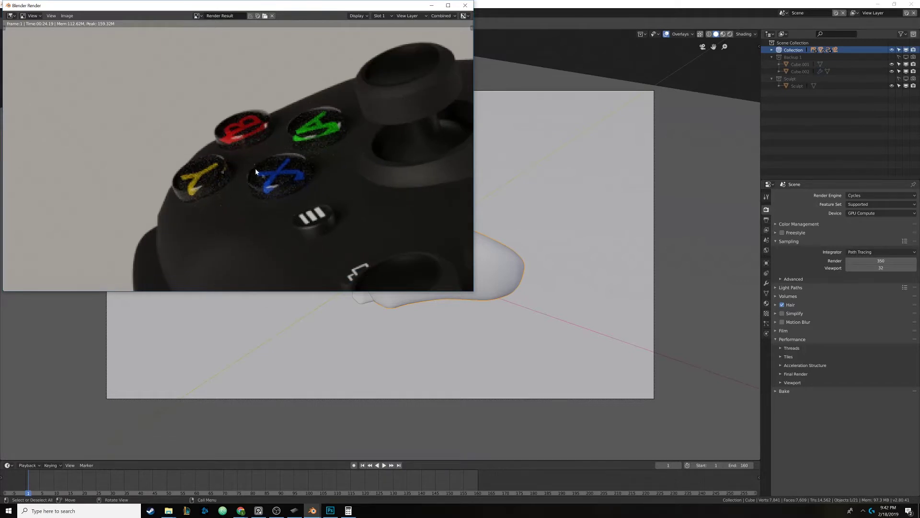
left_click(464, 7)
Set the Cycles render samples to 450
left_click(876, 261)
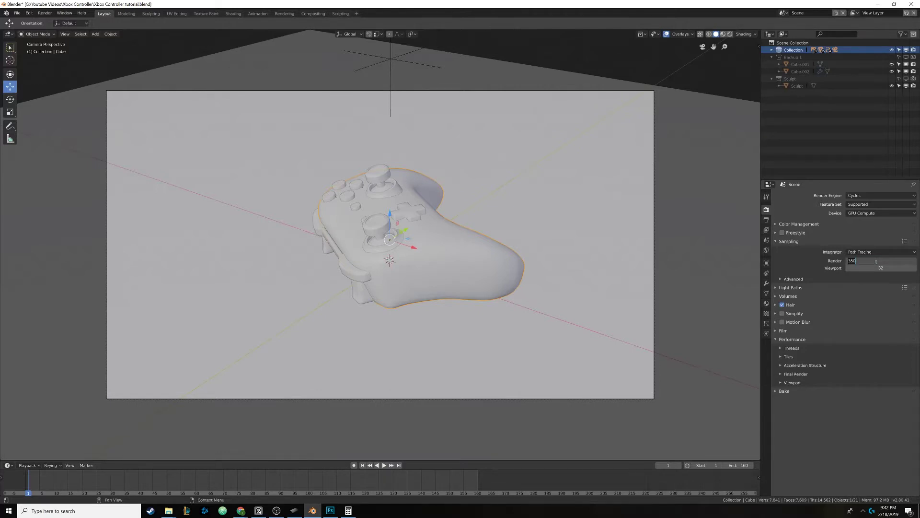
type("450")
key("Return")
Check the Film settings and expand the Tiles settings in the render performance options
left_click(776, 341)
left_click(776, 341)
left_click(776, 333)
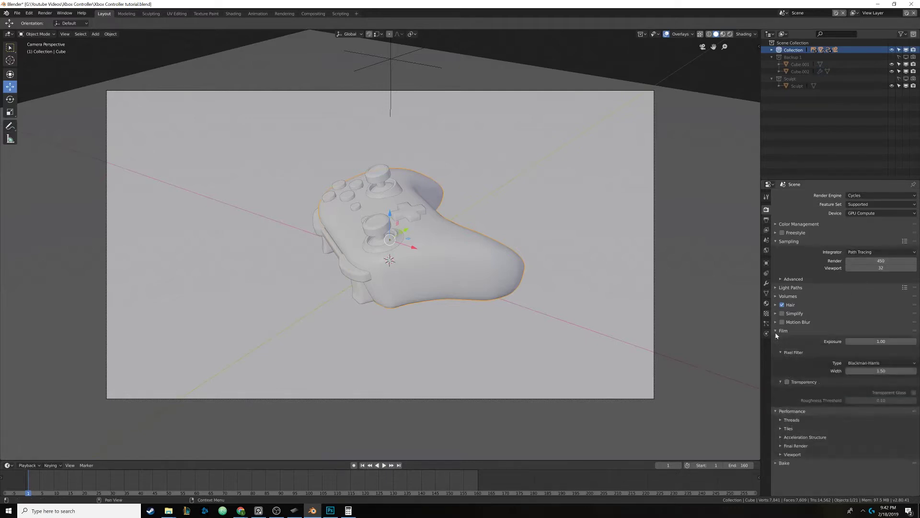
left_click(776, 333)
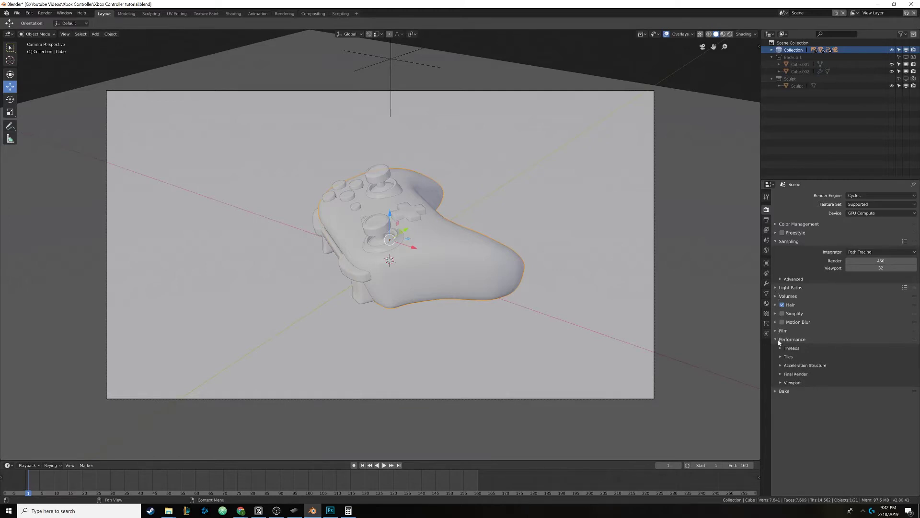
left_click(782, 356)
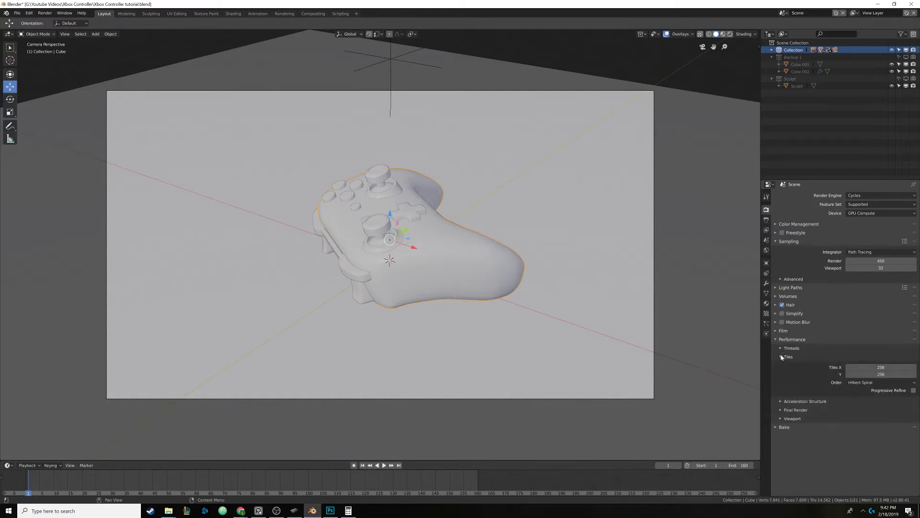
Collapse the Tiles settings and choose PNG as the file format for the render output
left_click(782, 357)
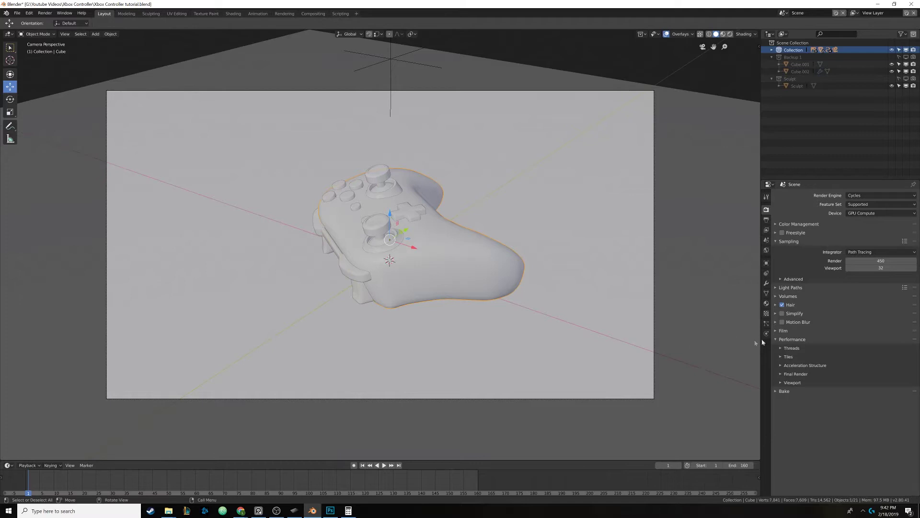
left_click(766, 220)
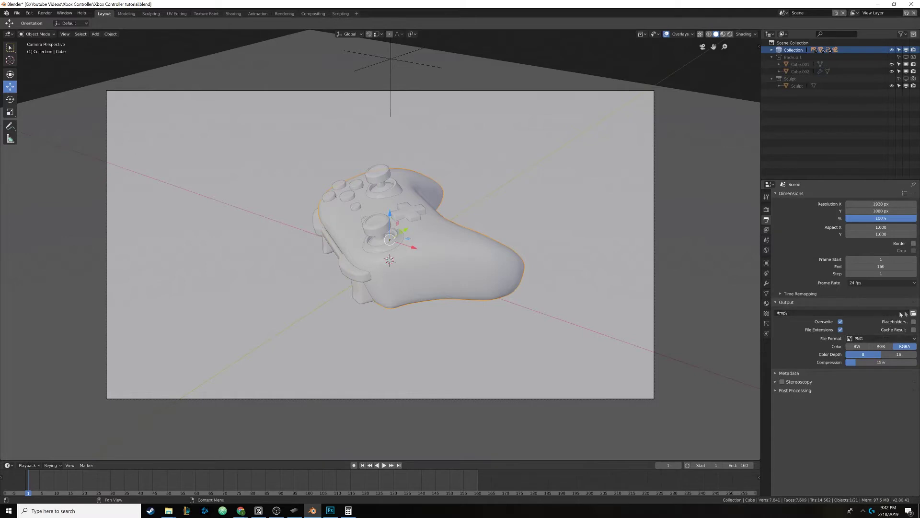
left_click(868, 339)
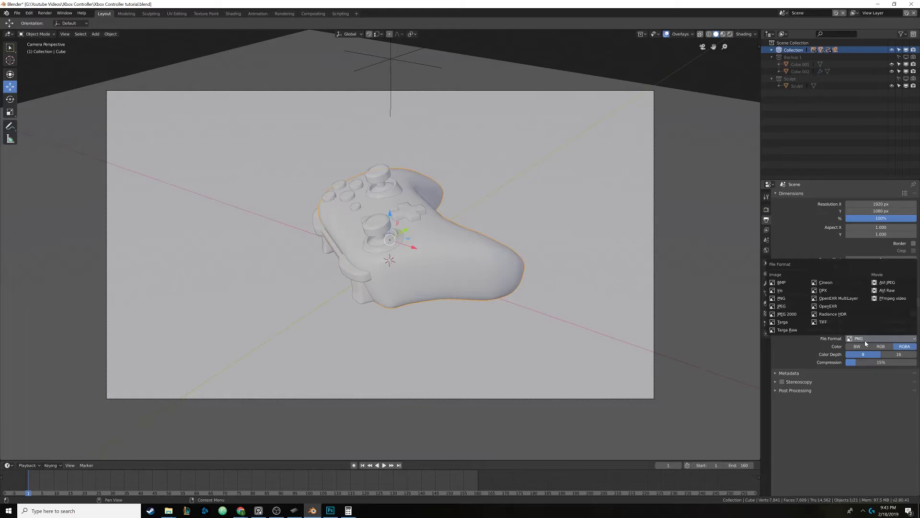
left_click(783, 298)
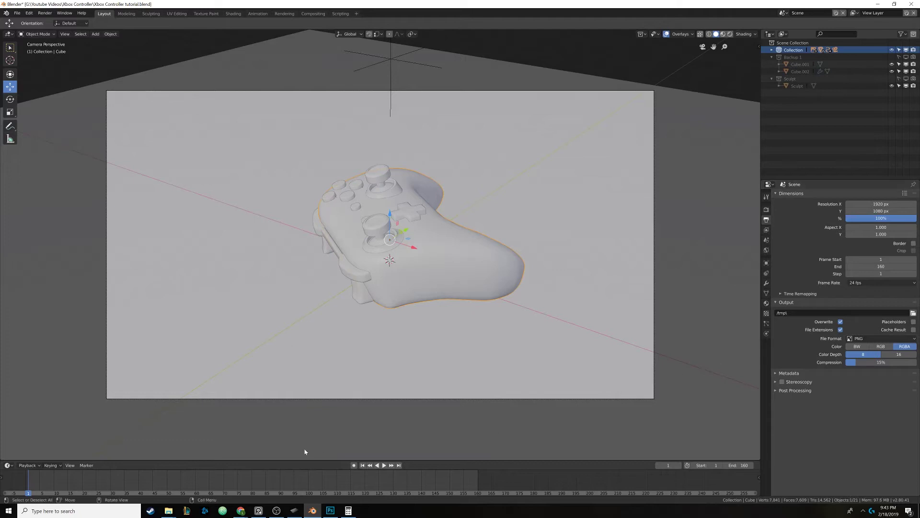
Play the camera orbit animation up to frame 25 and render a still image of that frame
key("space")
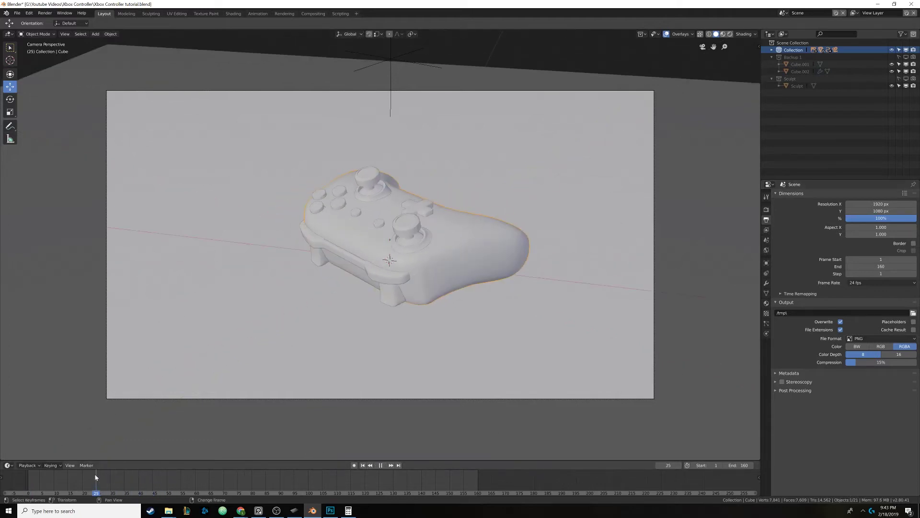
key("space")
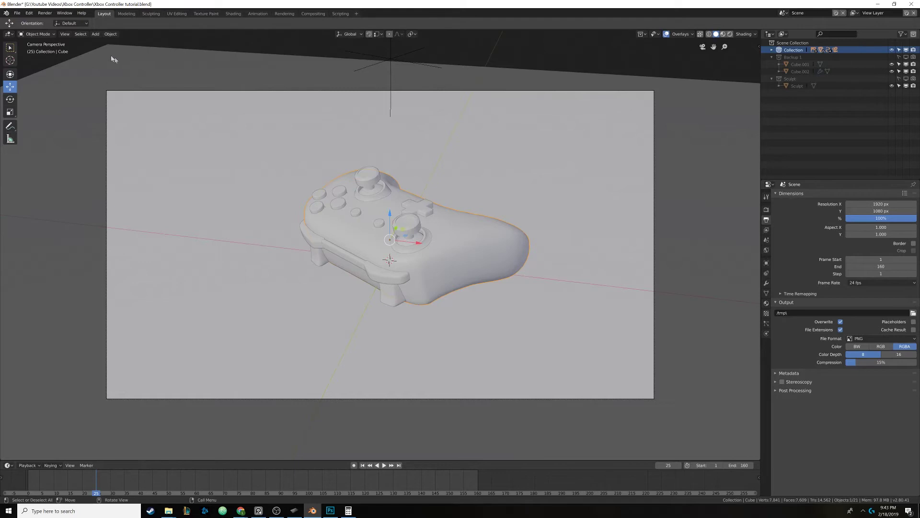
left_click(45, 13)
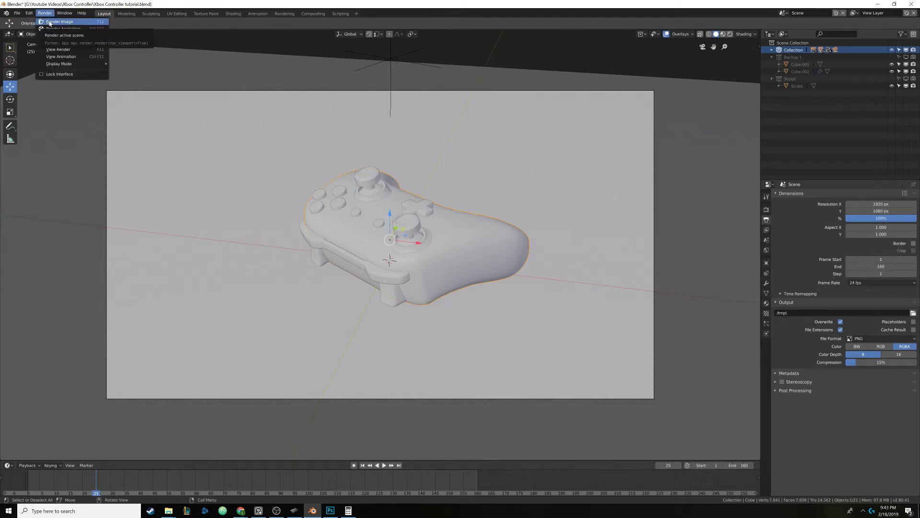
left_click(50, 22)
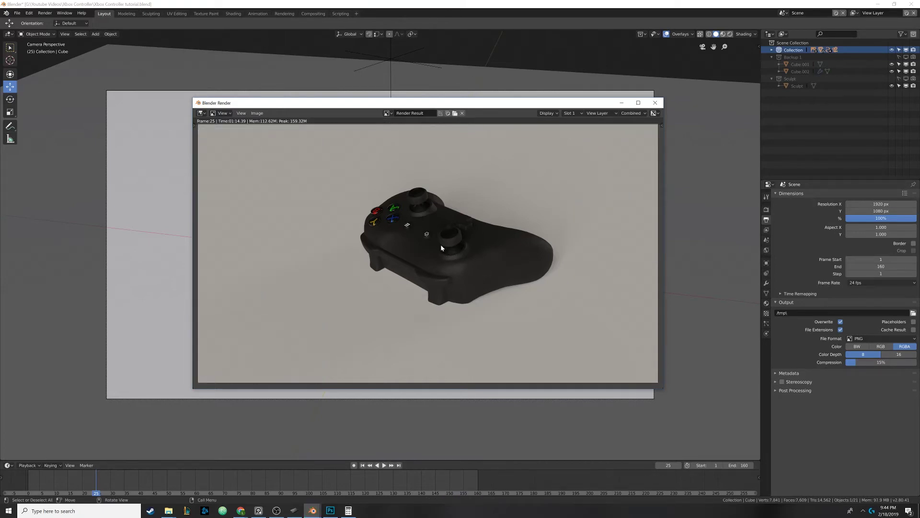
Inspect the controller's face and menu buttons in the finished render, and maximize the render window
scroll(441, 243, "up", 3)
scroll(412, 274, "up", 2)
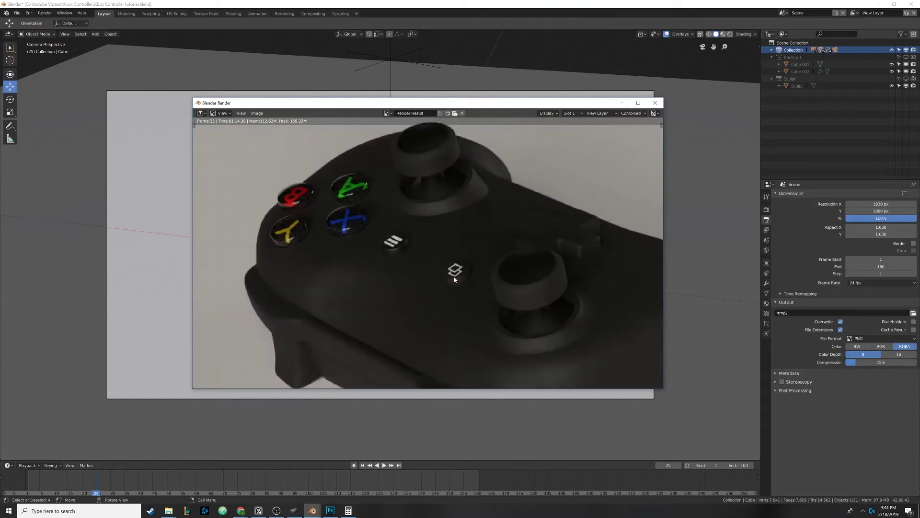
scroll(408, 260, "down", 5)
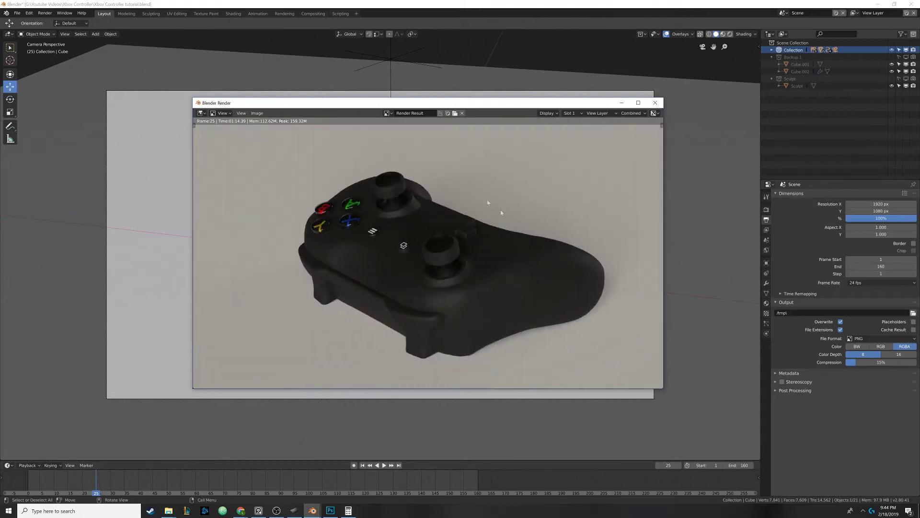
left_click_drag(512, 106, 511, 2)
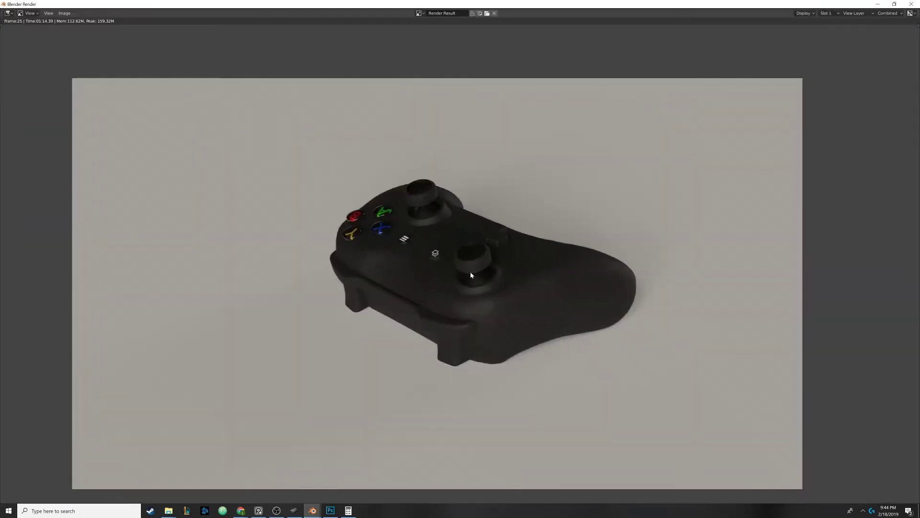
Examine the face buttons, thumbsticks, D-pad and grip surface up close in the frame 25 render
scroll(459, 284, "down", 1)
scroll(459, 284, "up", 1)
scroll(479, 265, "up", 4)
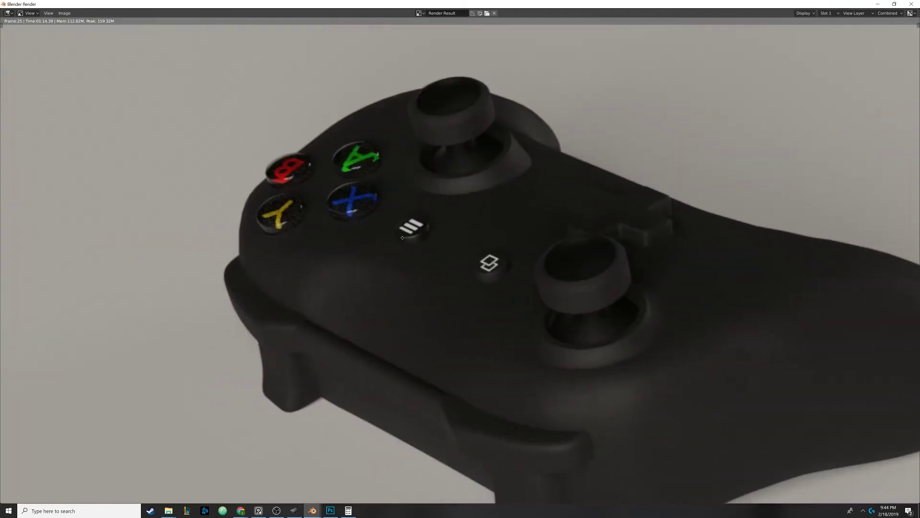
middle_click_drag(310, 202, 288, 157)
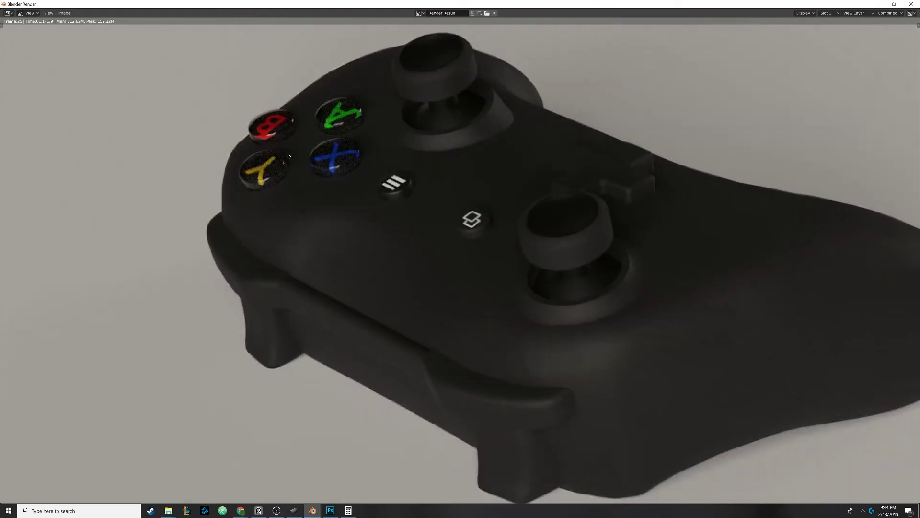
middle_click_drag(528, 237, 465, 244)
scroll(486, 254, "up", 2)
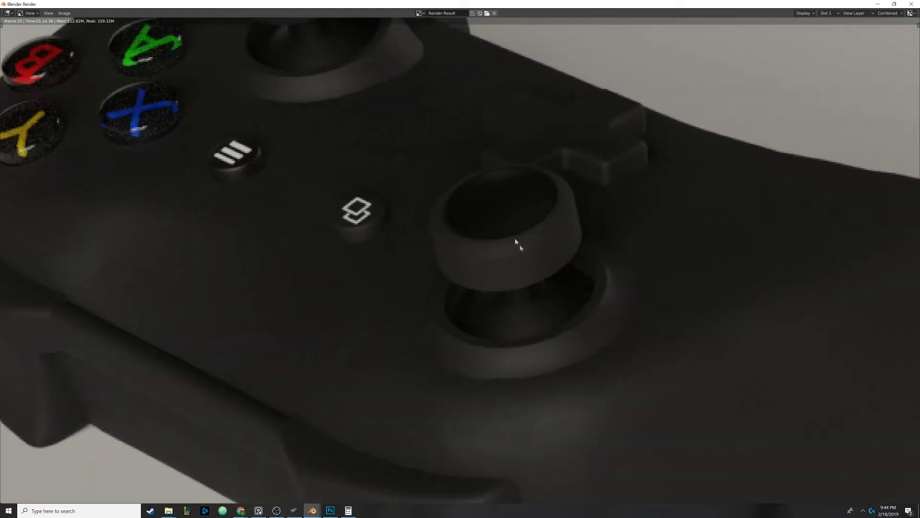
middle_click_drag(414, 243, 464, 263)
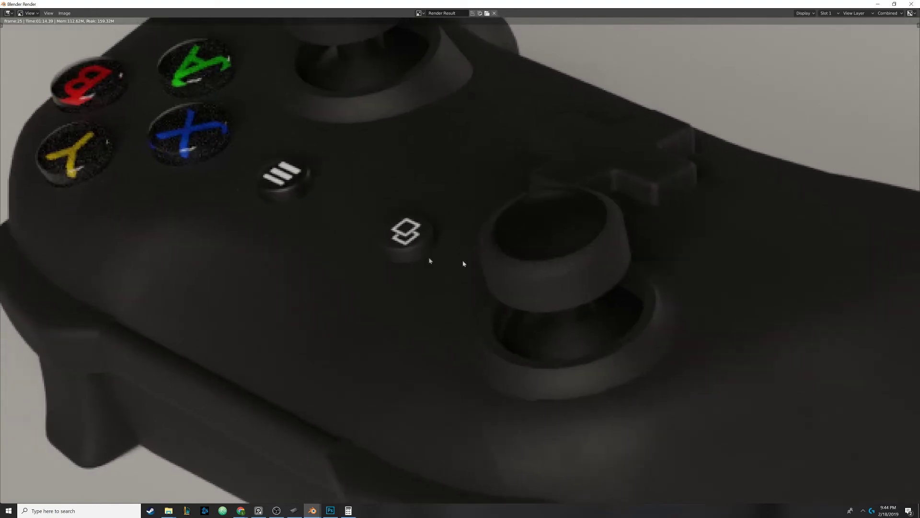
scroll(359, 237, "down", 3)
middle_click_drag(400, 271, 376, 223)
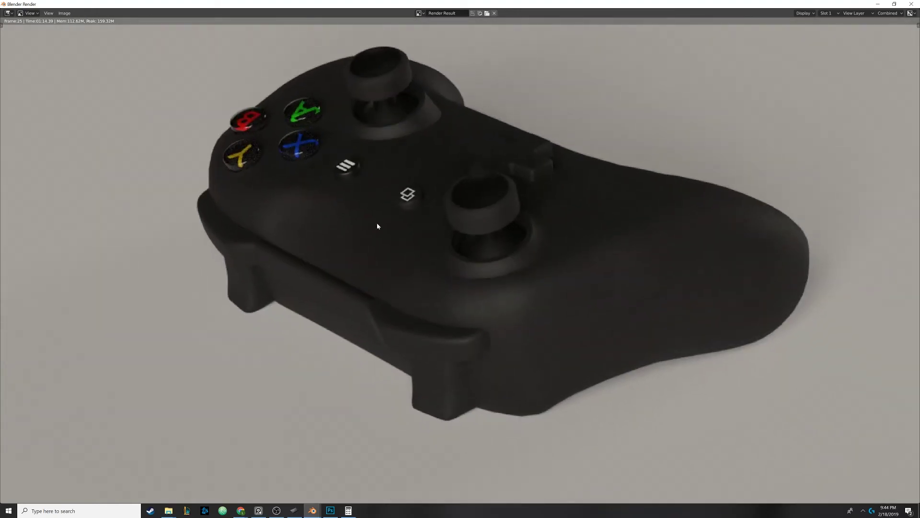
middle_click_drag(528, 307, 485, 305)
scroll(487, 308, "up", 3)
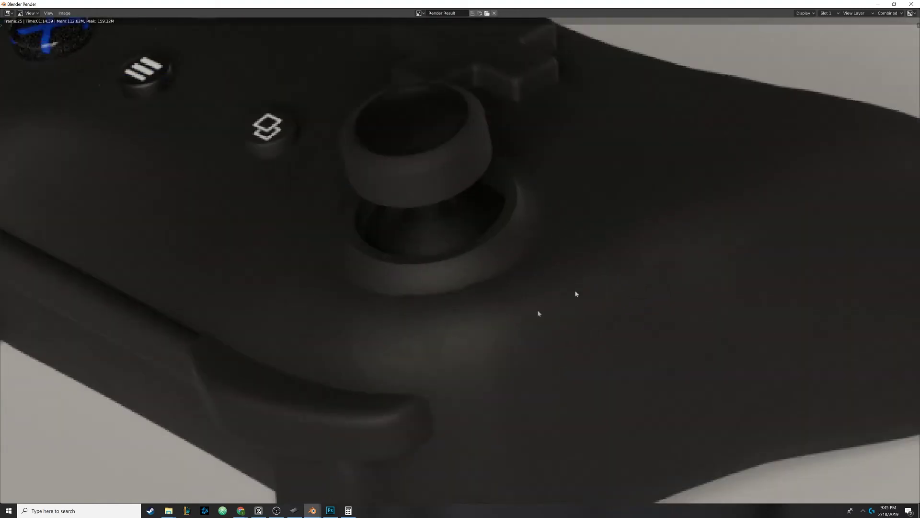
scroll(539, 314, "down", 2)
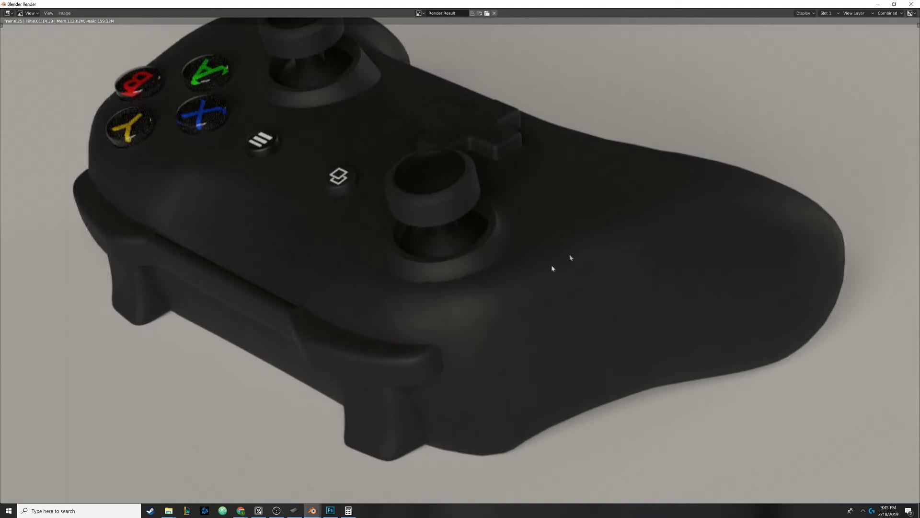
scroll(422, 294, "down", 2)
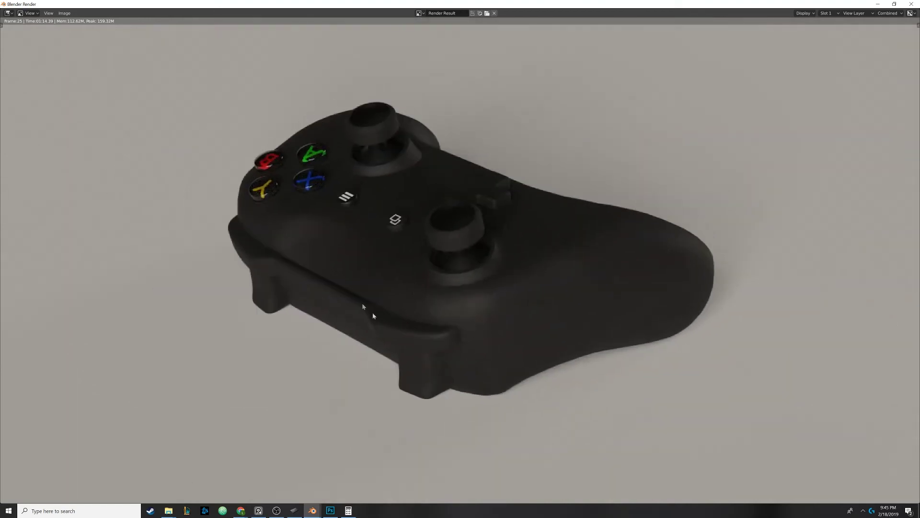
Examine the bumpers and triggers along the controller's front edge, and return to the whole rendered image
scroll(356, 298, "up", 2)
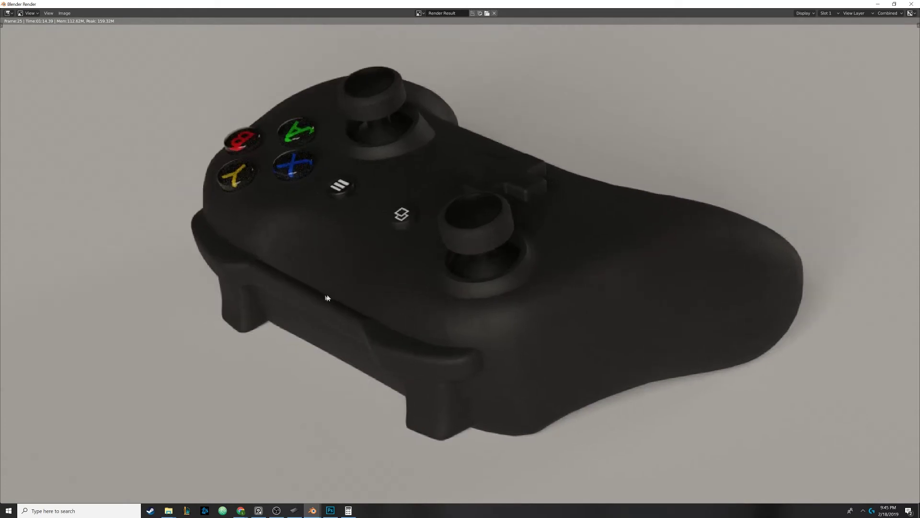
scroll(322, 295, "down", 2)
middle_click_drag(316, 290, 349, 287)
scroll(358, 253, "up", 1)
scroll(462, 347, "up", 2)
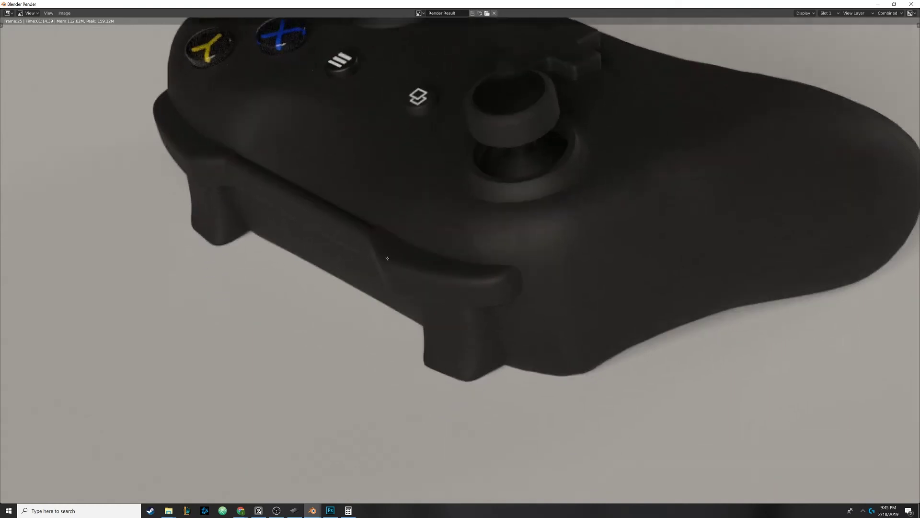
scroll(429, 317, "down", 4)
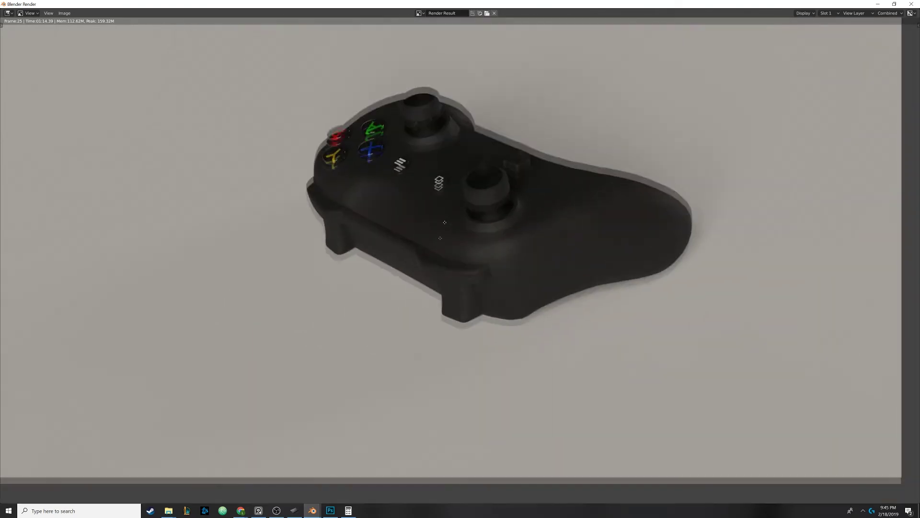
scroll(416, 281, "down", 1)
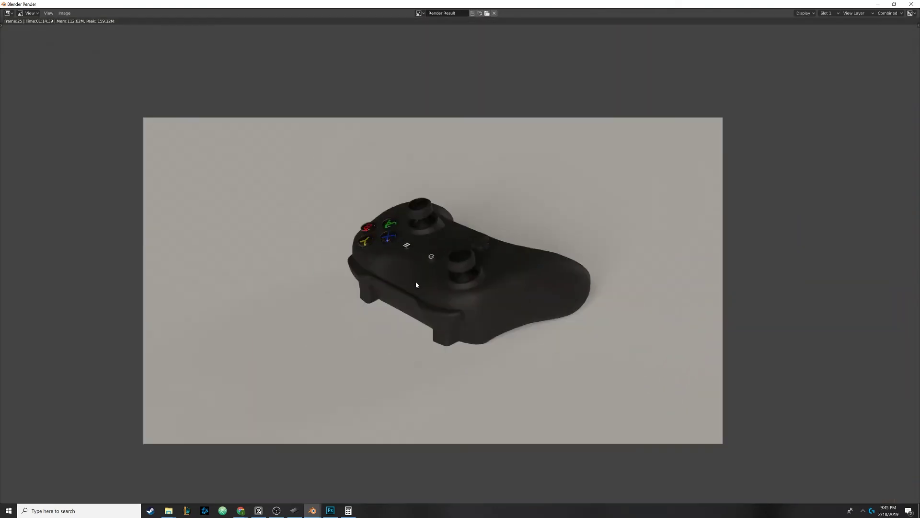
scroll(421, 263, "up", 1)
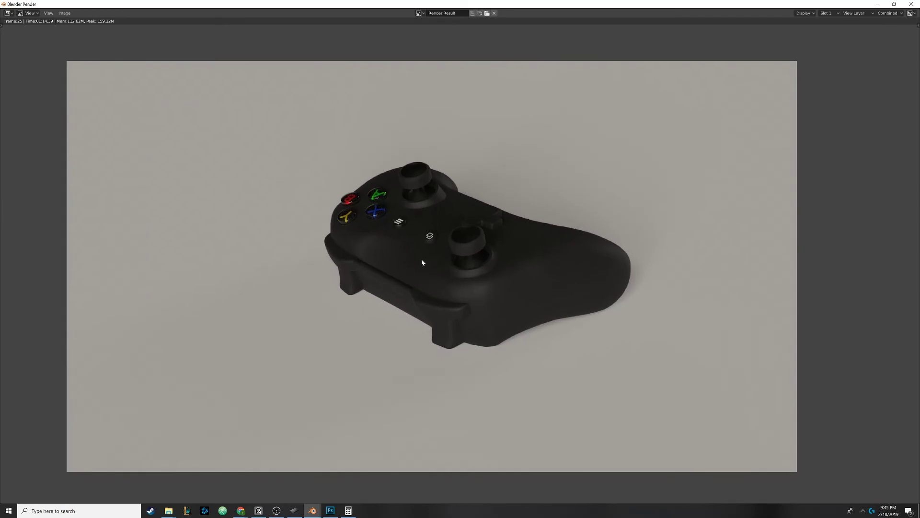